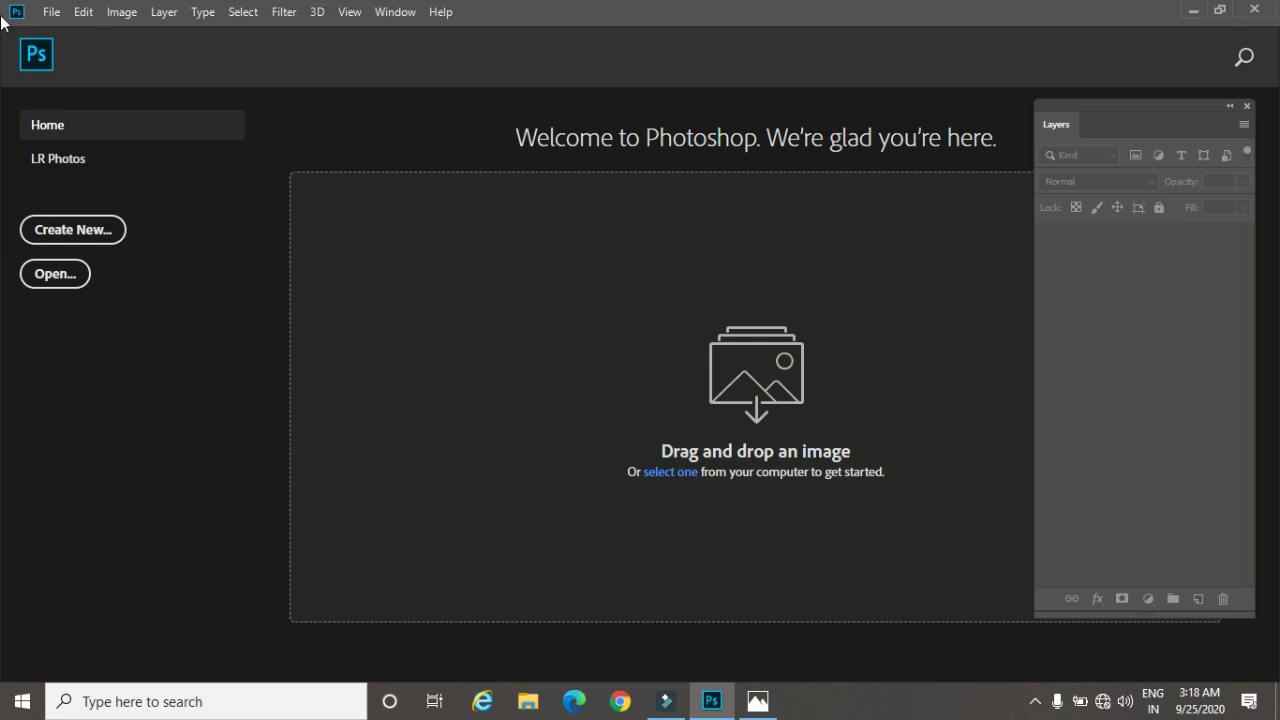
# Step: Open the new document setup and examine the Saved, Photo, Print, Art & Illustration, Web, Mobile and Film & Video presets
pyautogui.click(52, 12)
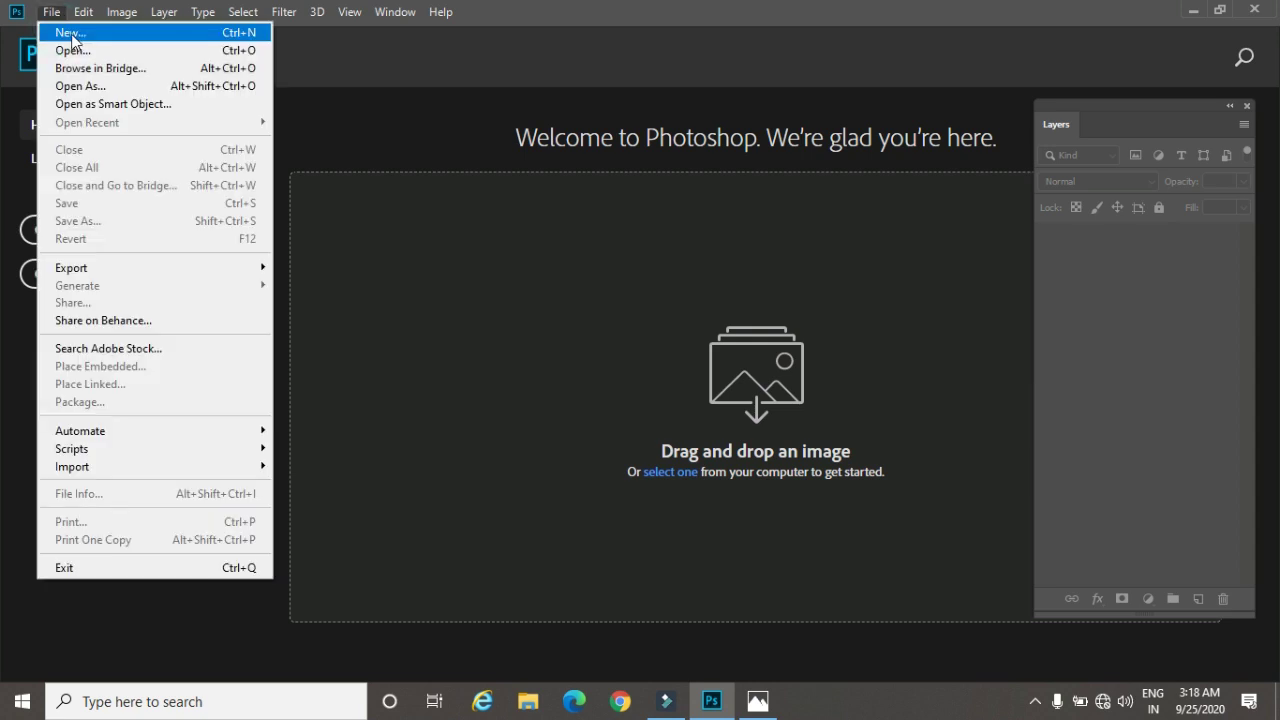
pyautogui.click(71, 34)
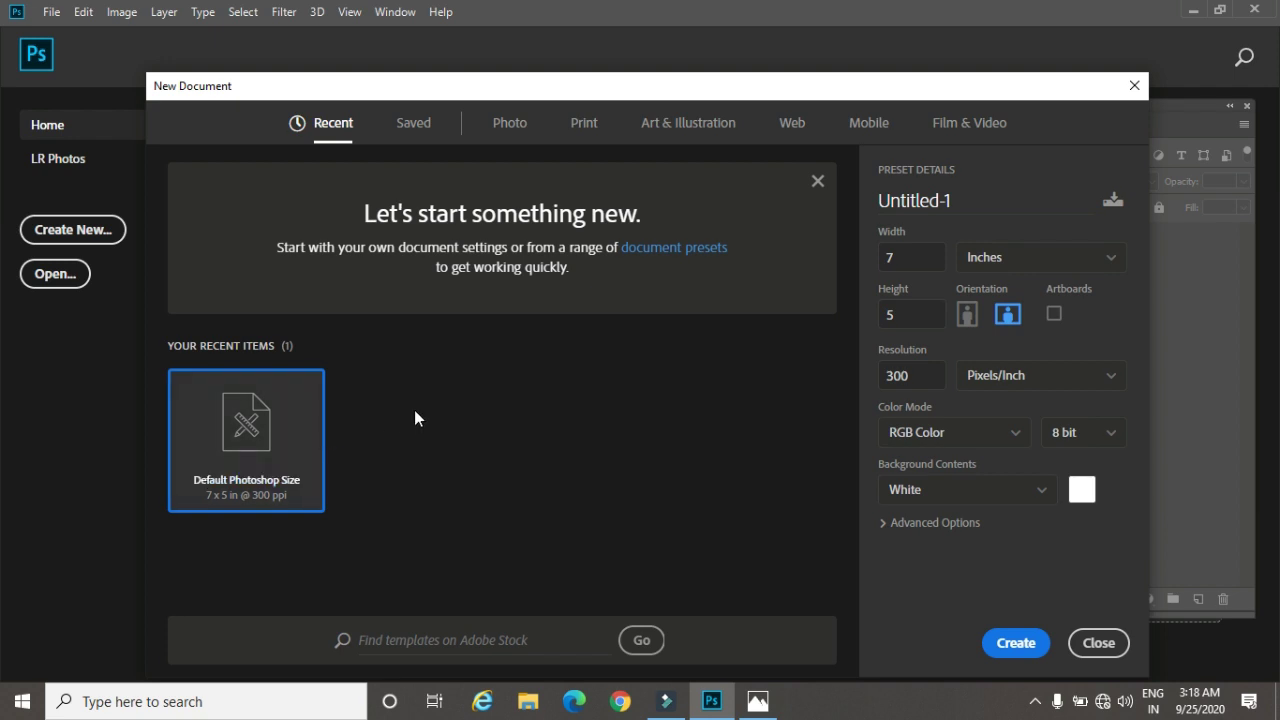
pyautogui.click(410, 133)
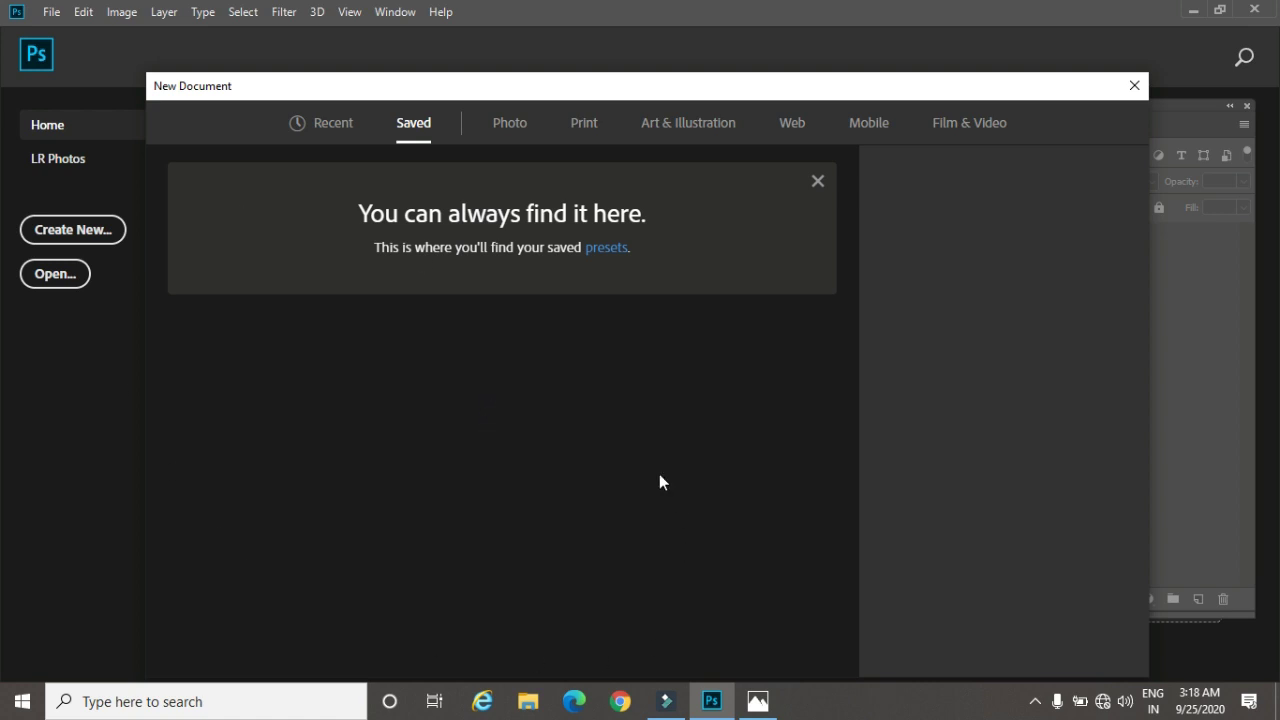
pyautogui.click(514, 126)
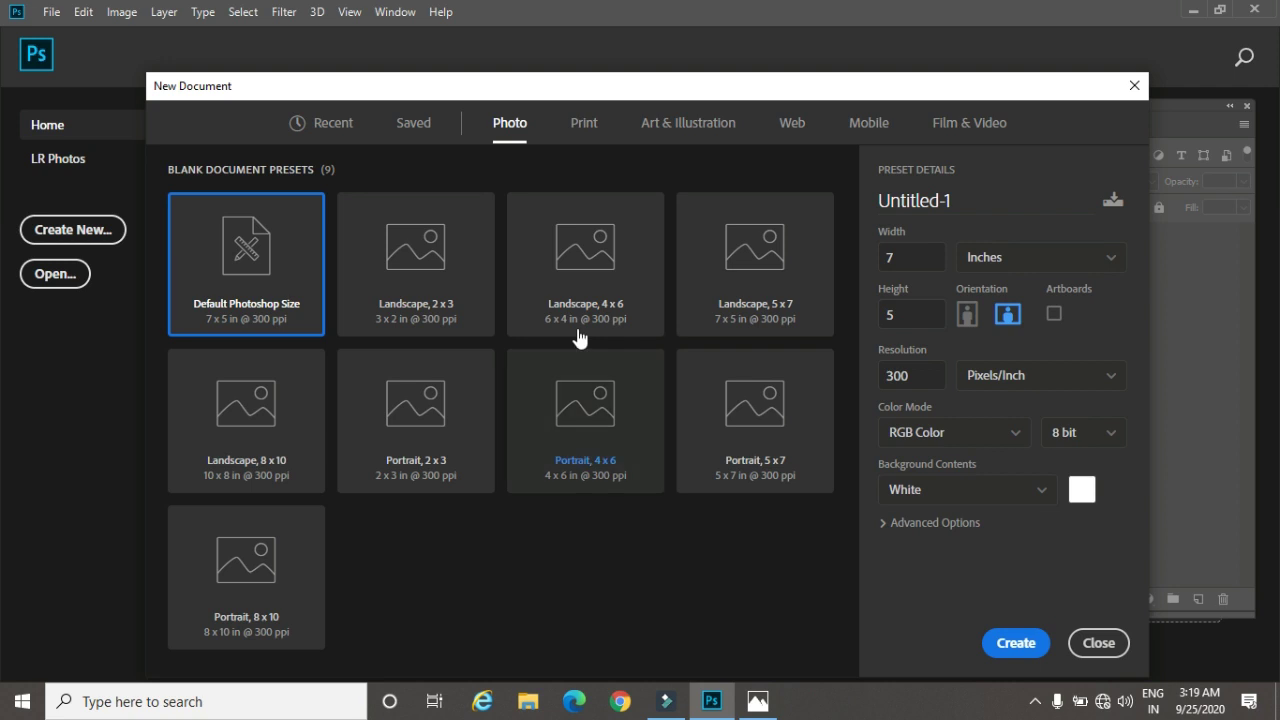
pyautogui.click(585, 126)
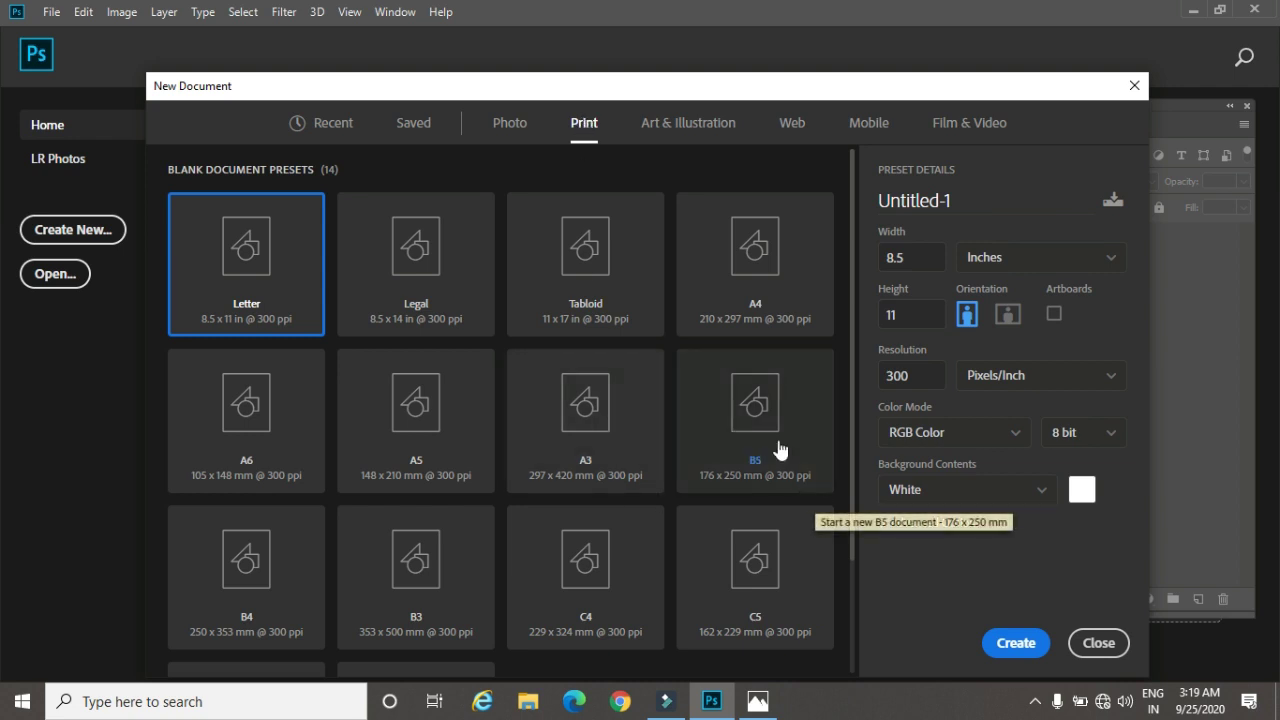
pyautogui.click(694, 128)
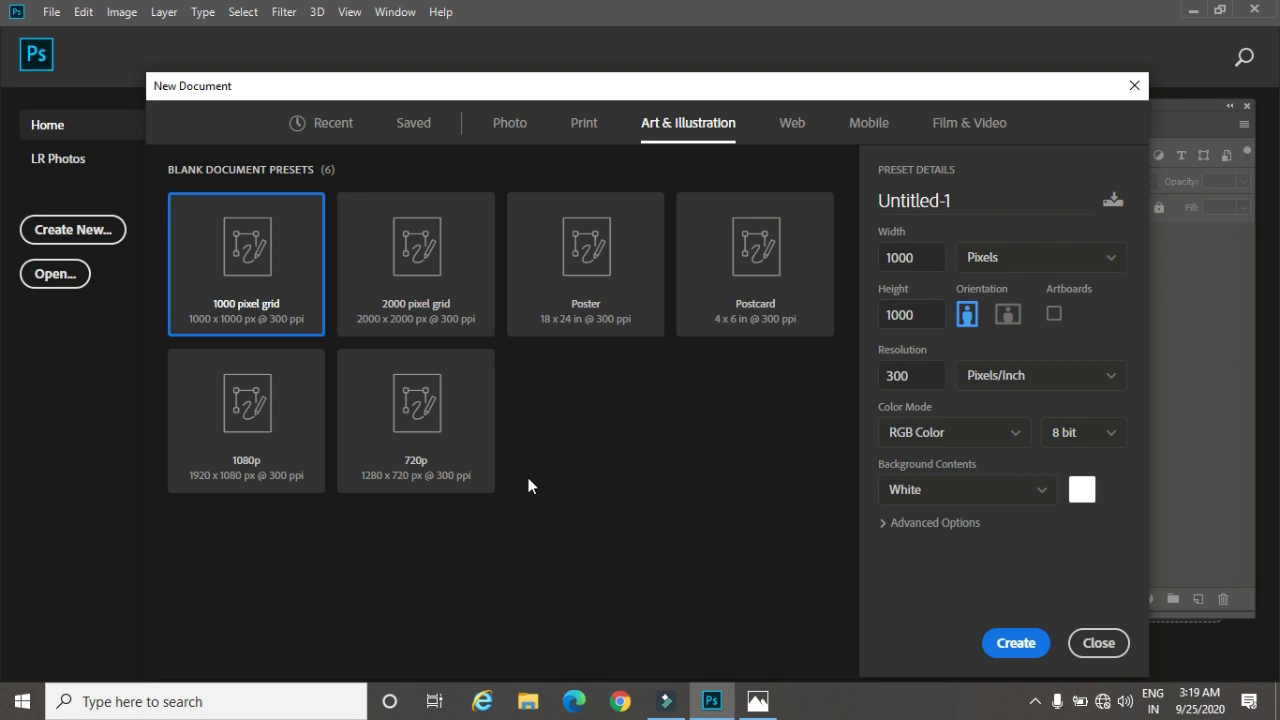
pyautogui.click(794, 127)
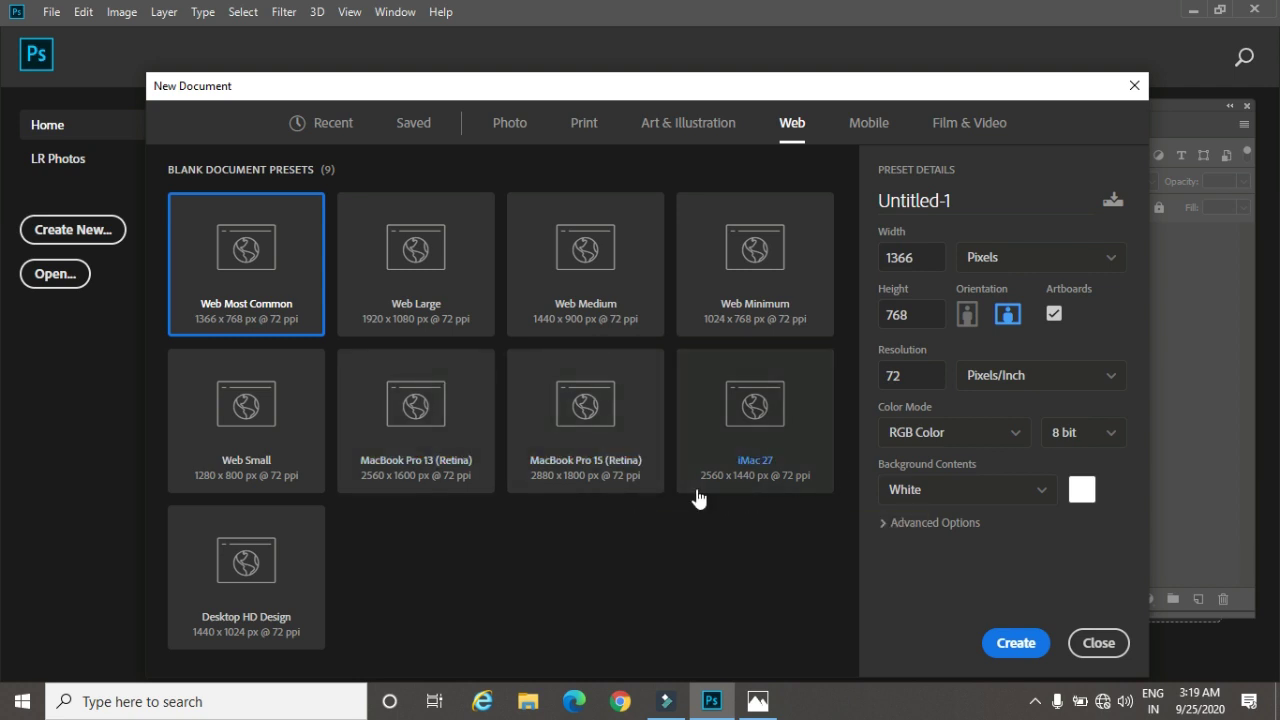
pyautogui.click(870, 126)
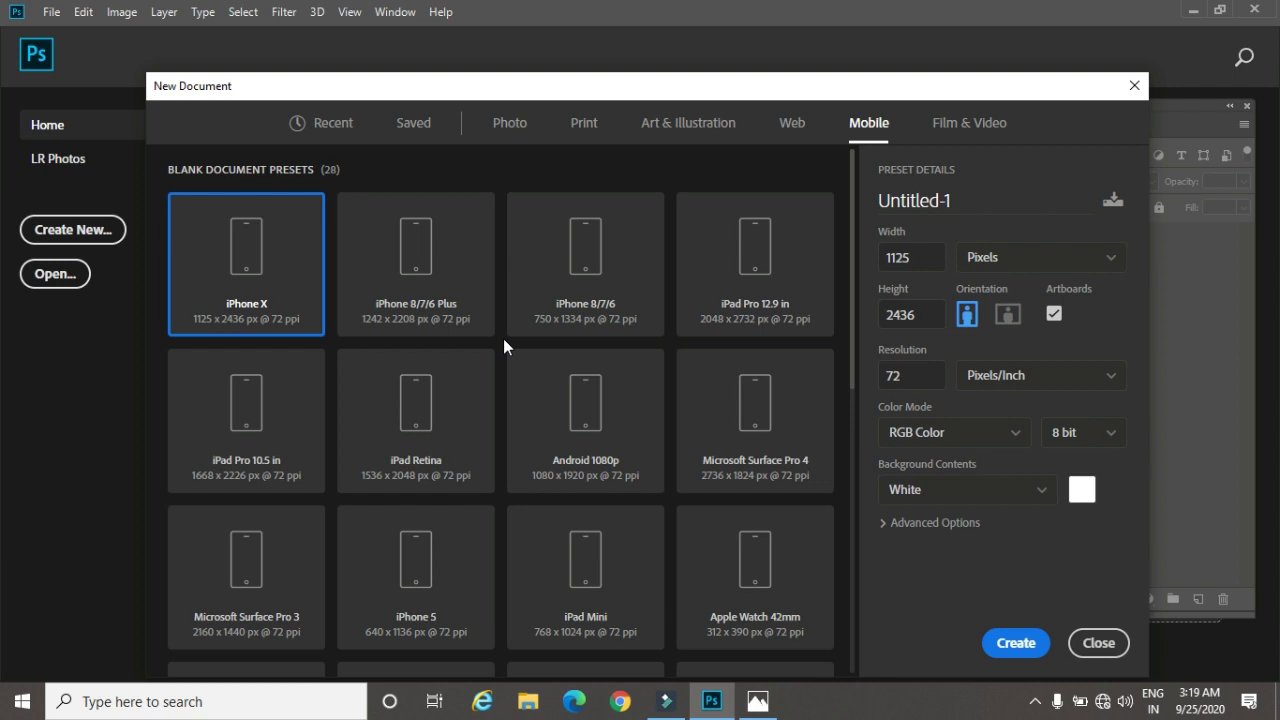
pyautogui.click(958, 130)
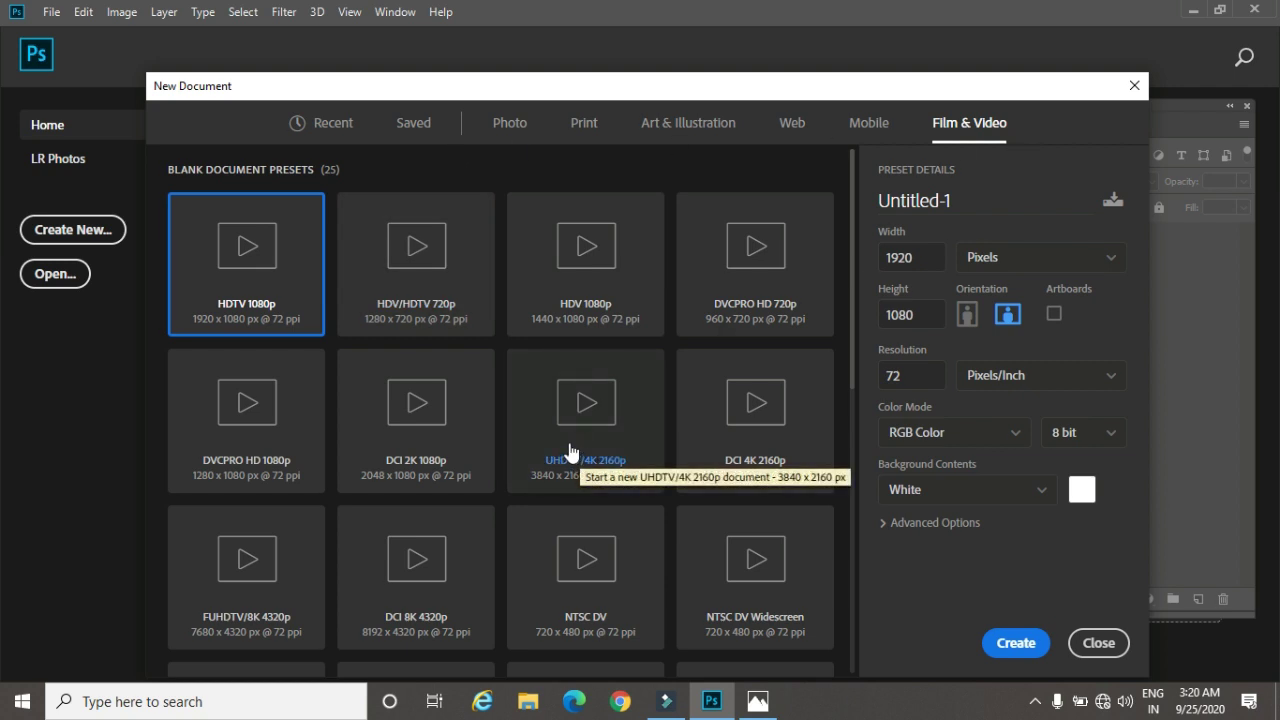
pyautogui.scroll(-1, 570, 452)
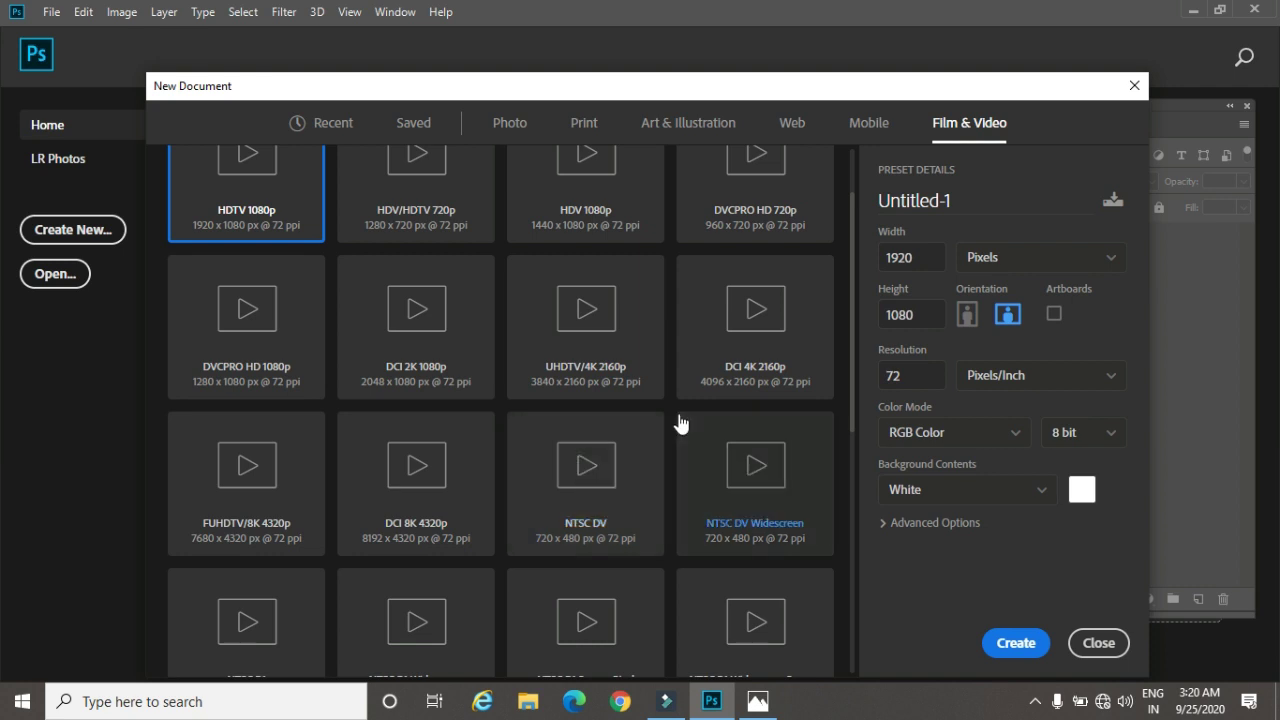
pyautogui.scroll(-5, 679, 427)
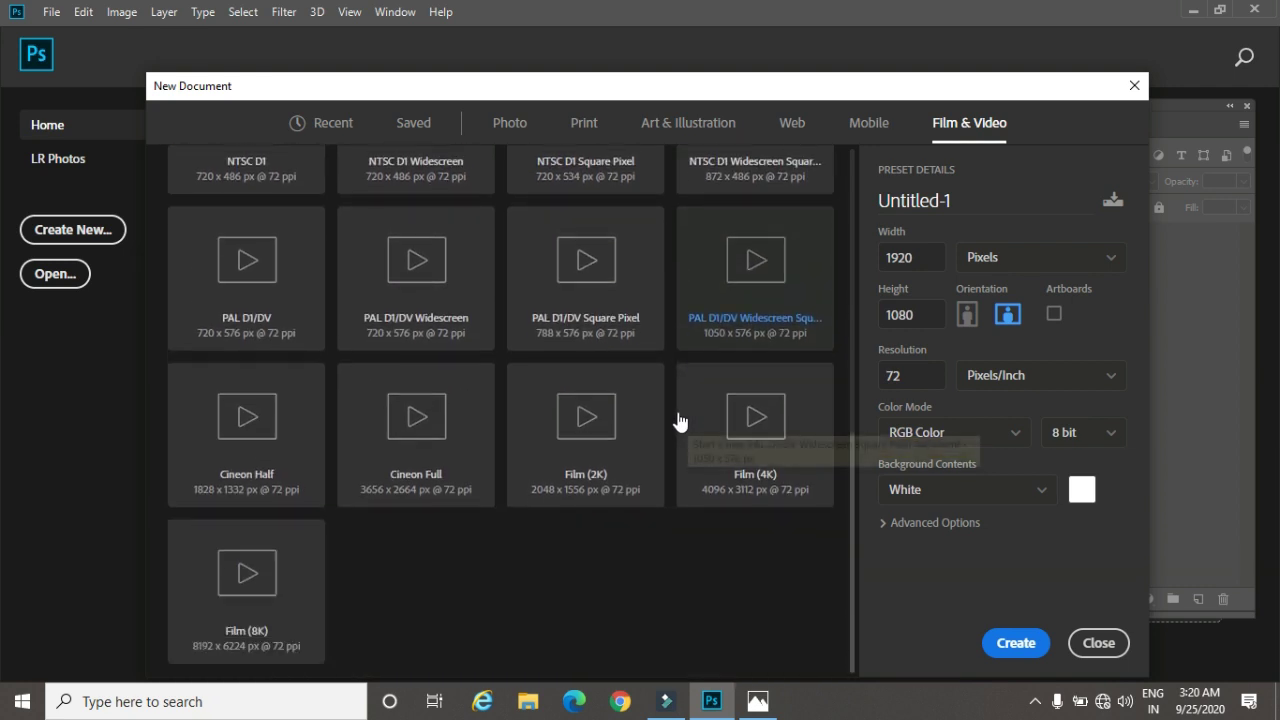
pyautogui.scroll(3, 575, 520)
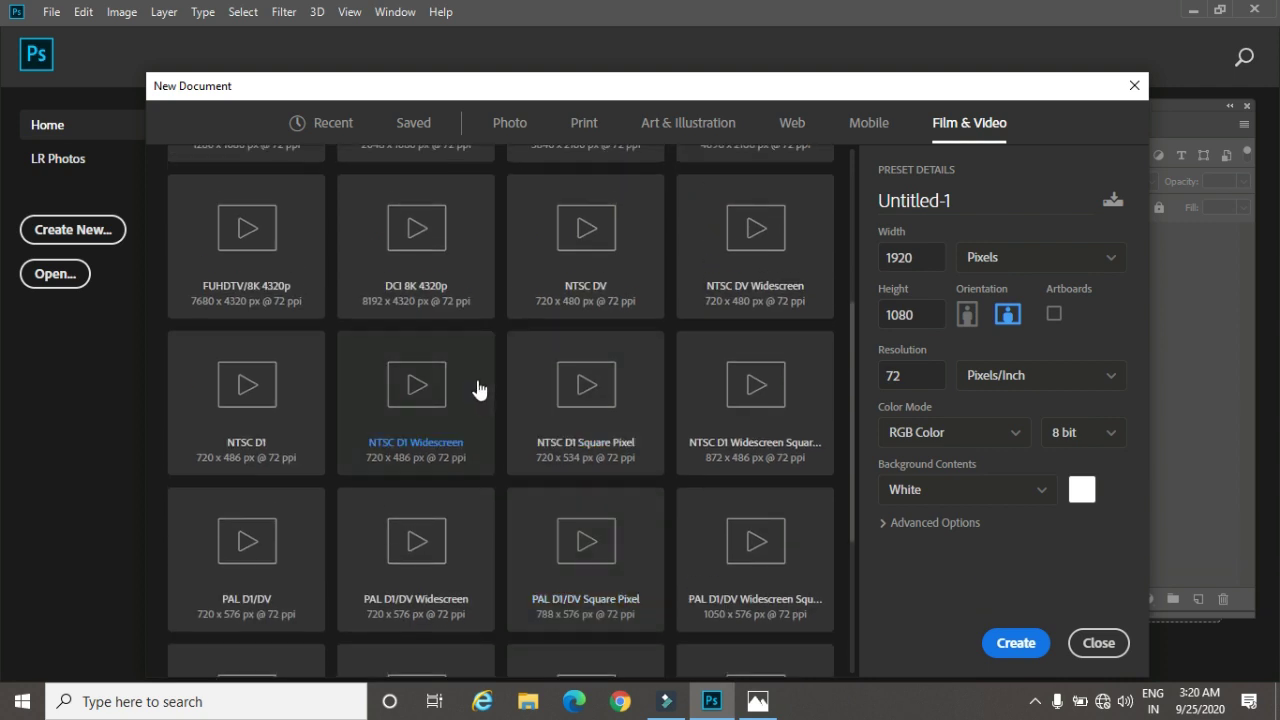
pyautogui.scroll(-3, 575, 518)
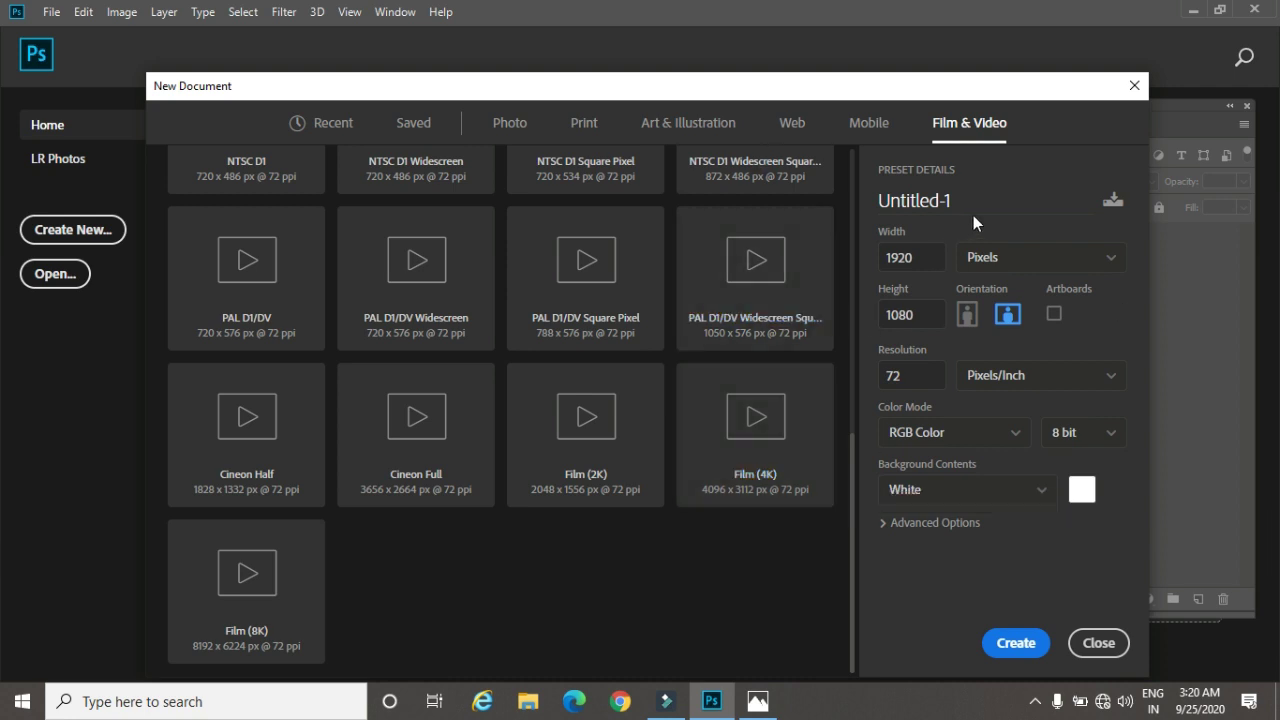
# Step: Name the new document "index"
pyautogui.moveTo(973, 200); pyautogui.dragTo(880, 201)
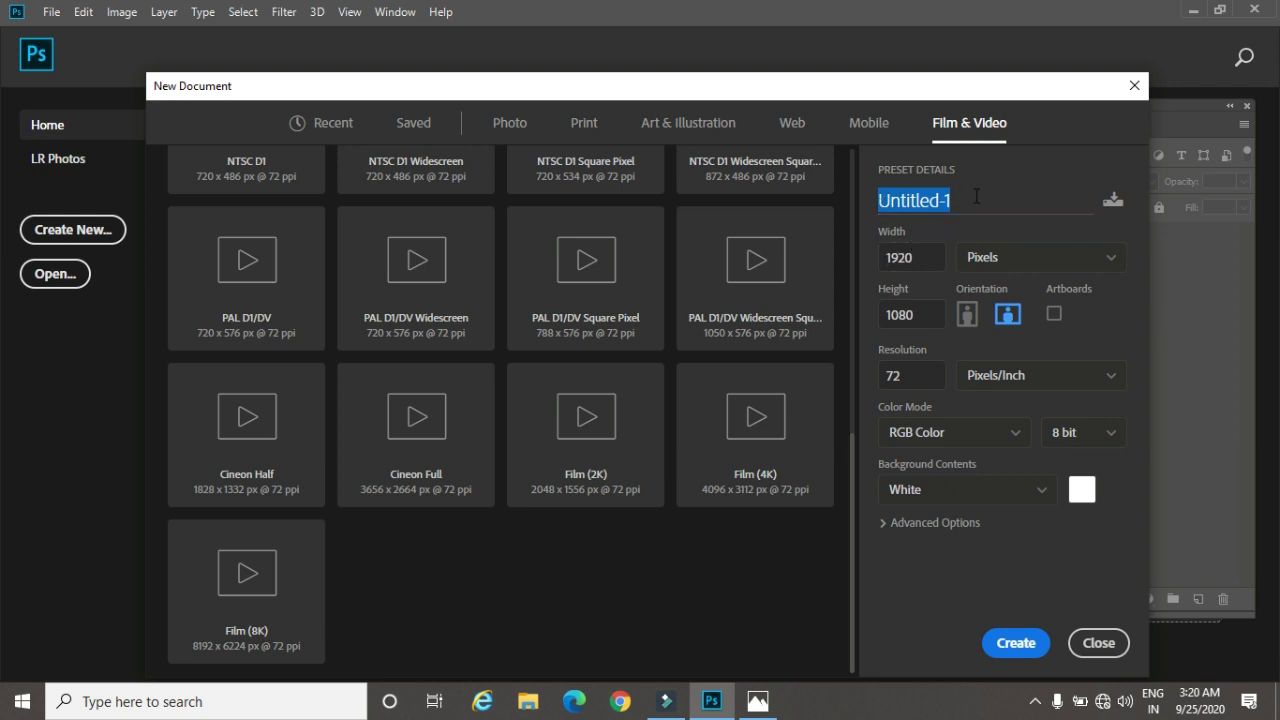
pyautogui.press('BackSpace')
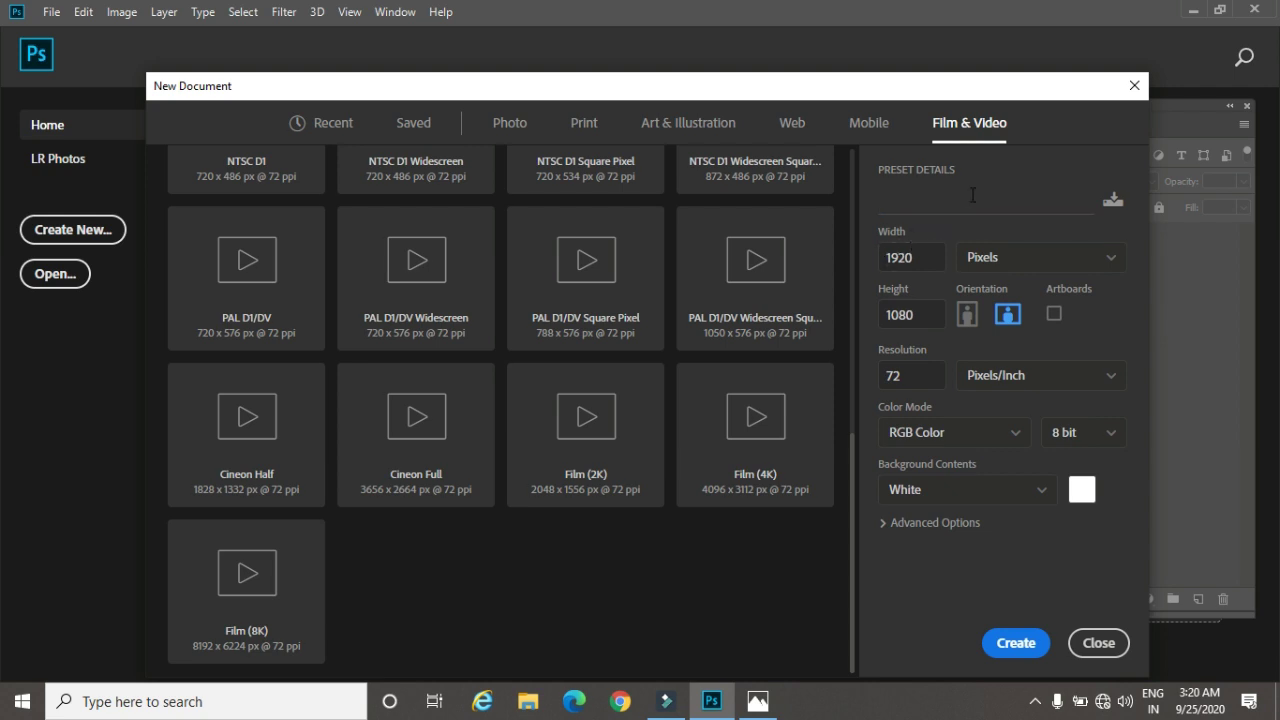
pyautogui.write('index')
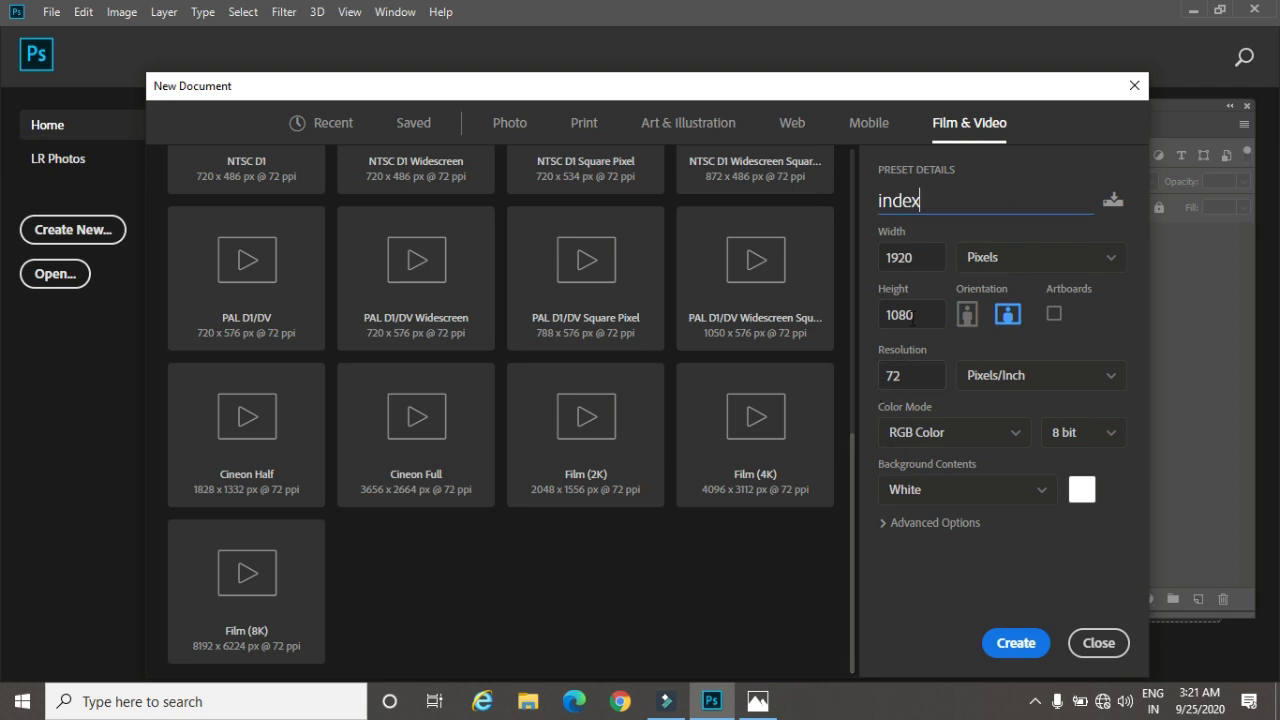
pyautogui.click(914, 257)
pyautogui.click(910, 318)
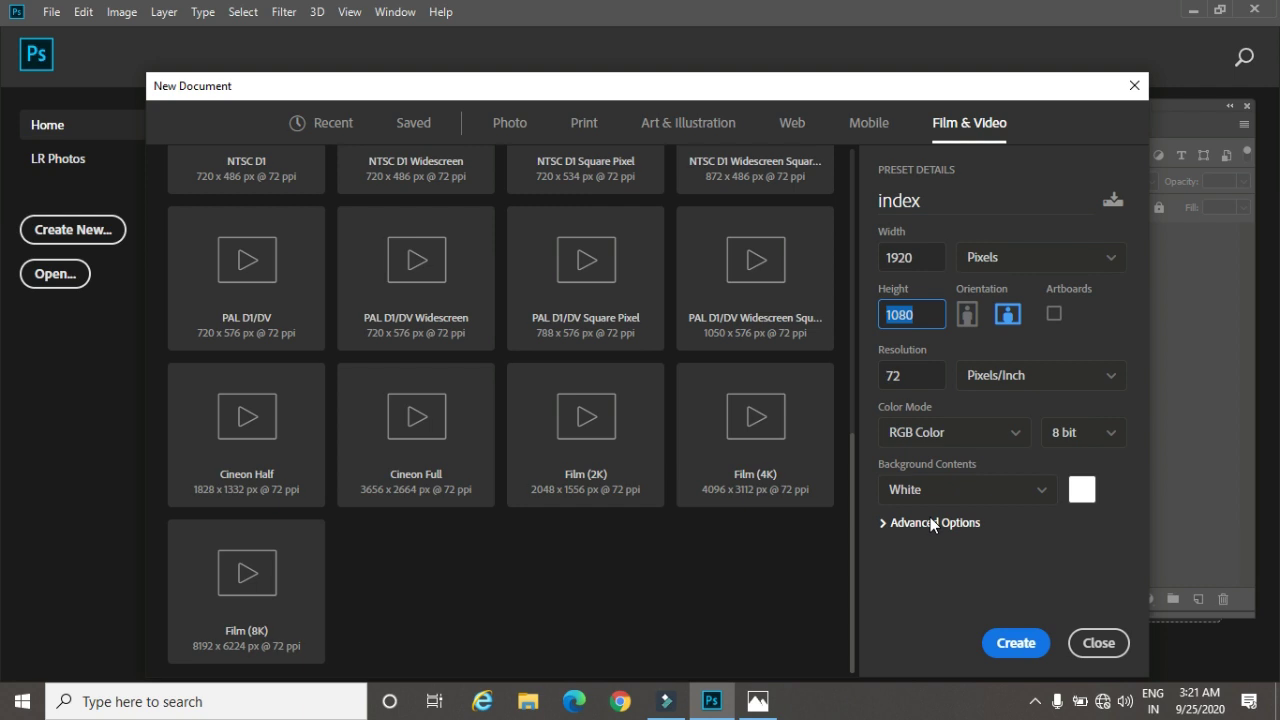
# Step: Choose the Landscape, 5 x 7 photo preset and set its width to 8 inches and height to 12 inches
pyautogui.click(582, 290)
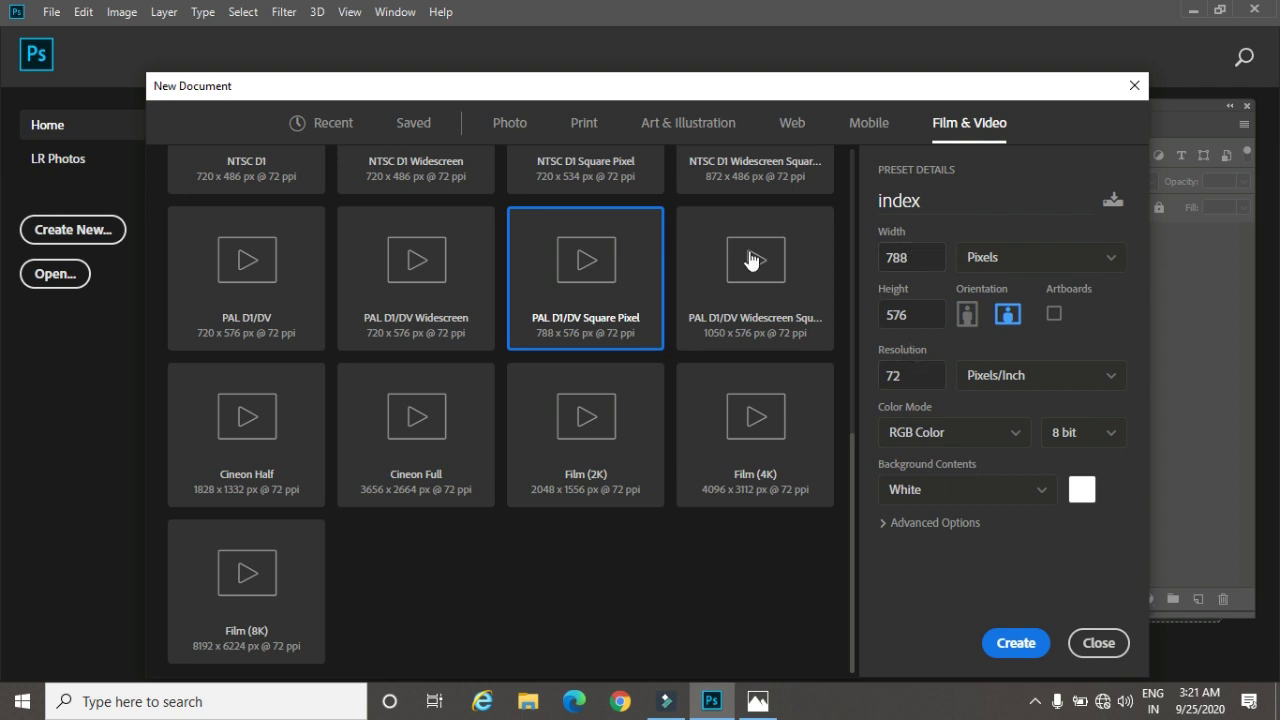
pyautogui.click(511, 126)
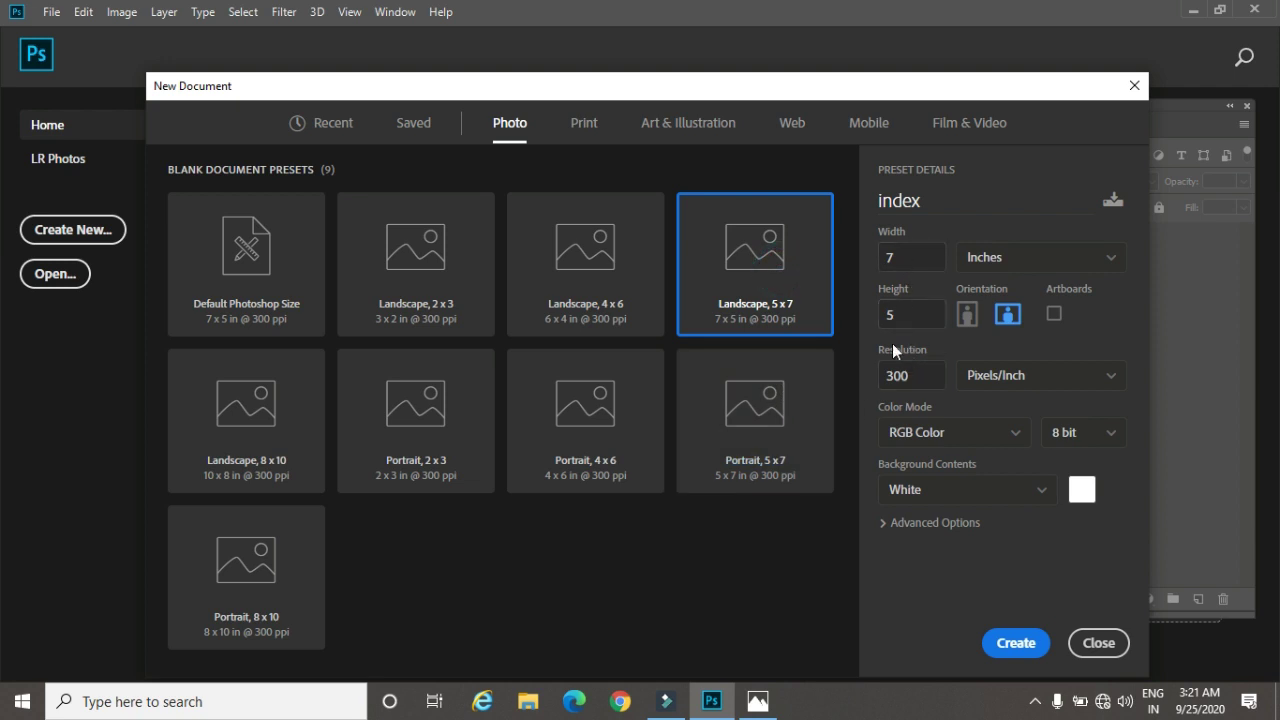
pyautogui.doubleClick(904, 257)
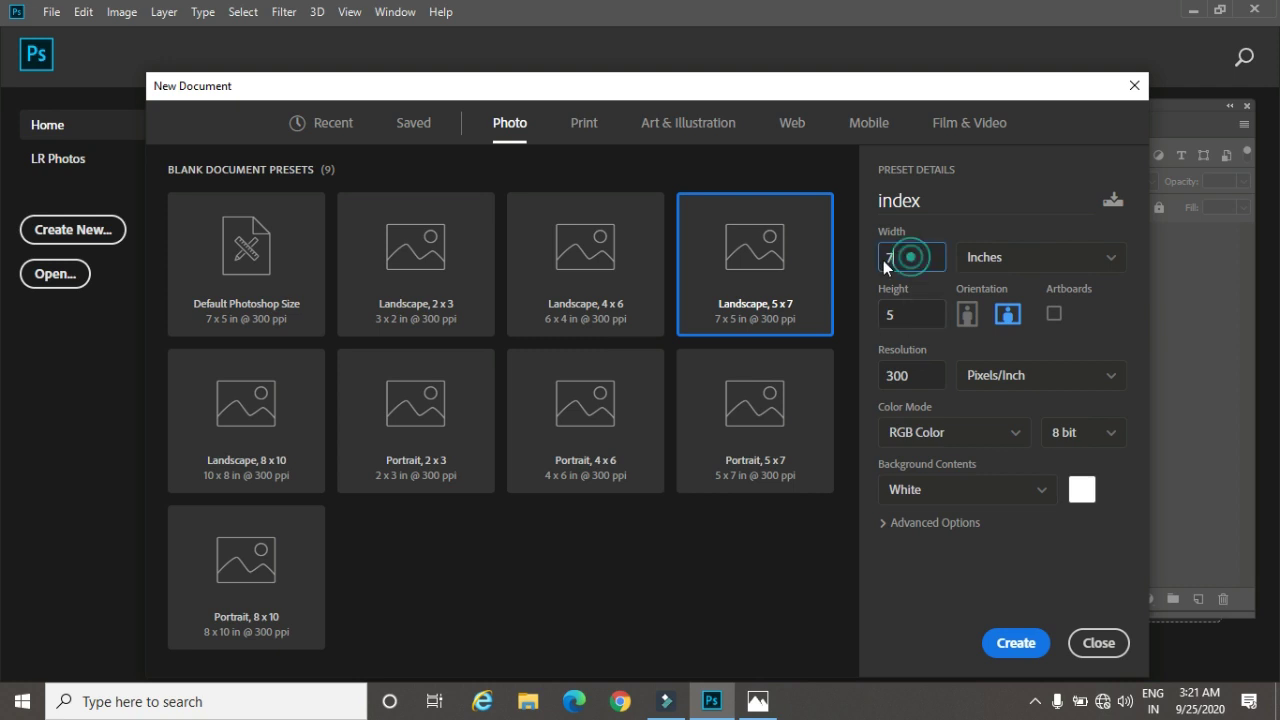
pyautogui.write('8')
pyautogui.doubleClick(880, 314)
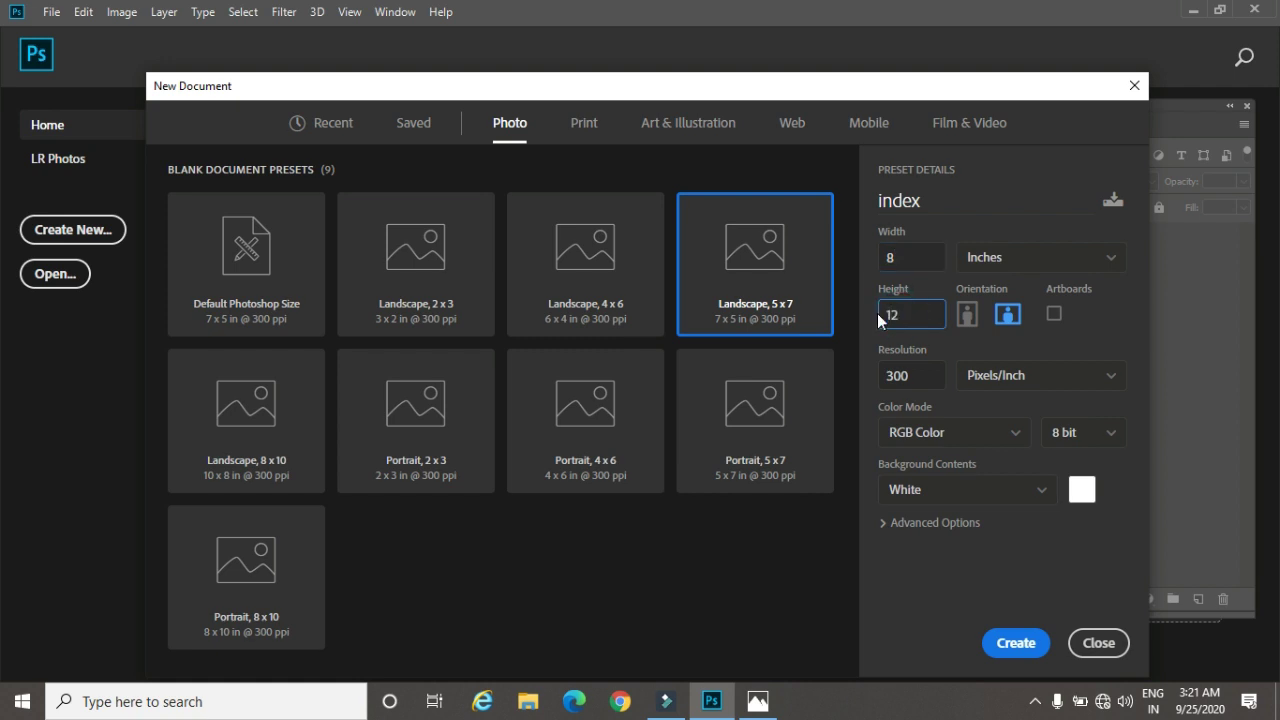
# Step: Switch the document size units to pixels, inches and centimeters in turn, and set them back to pixels
pyautogui.click(1089, 265)
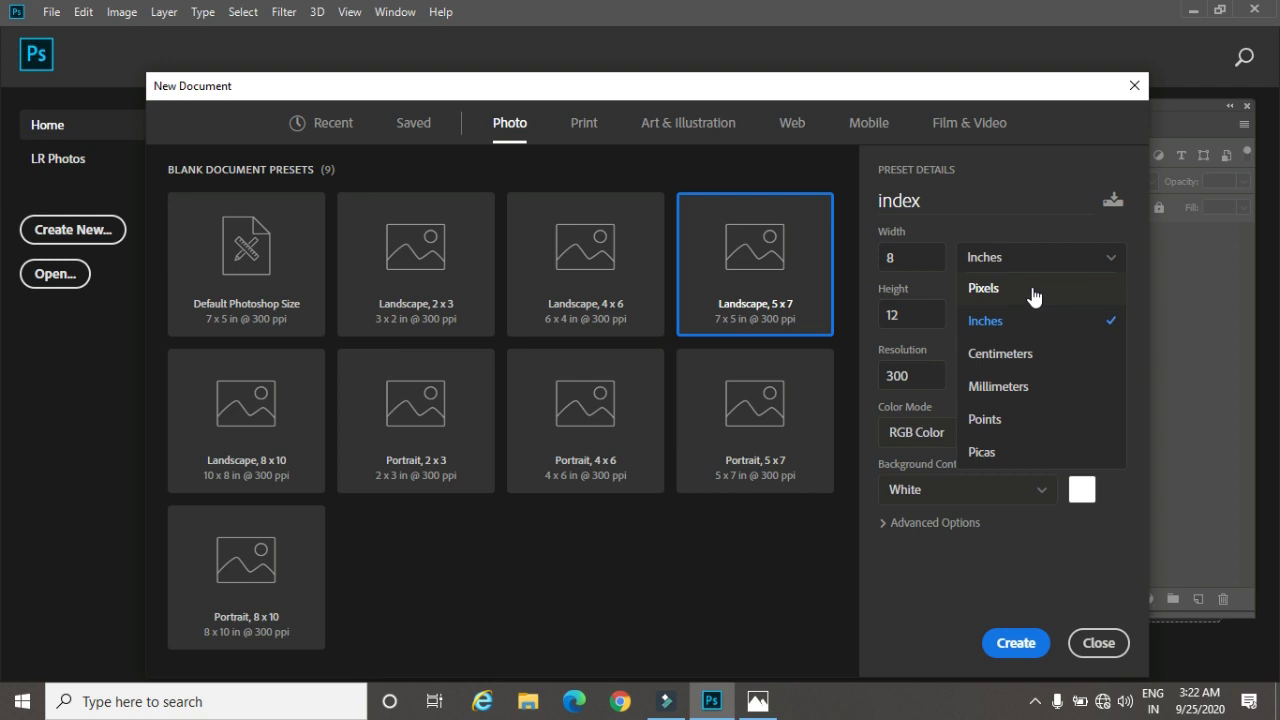
pyautogui.click(993, 286)
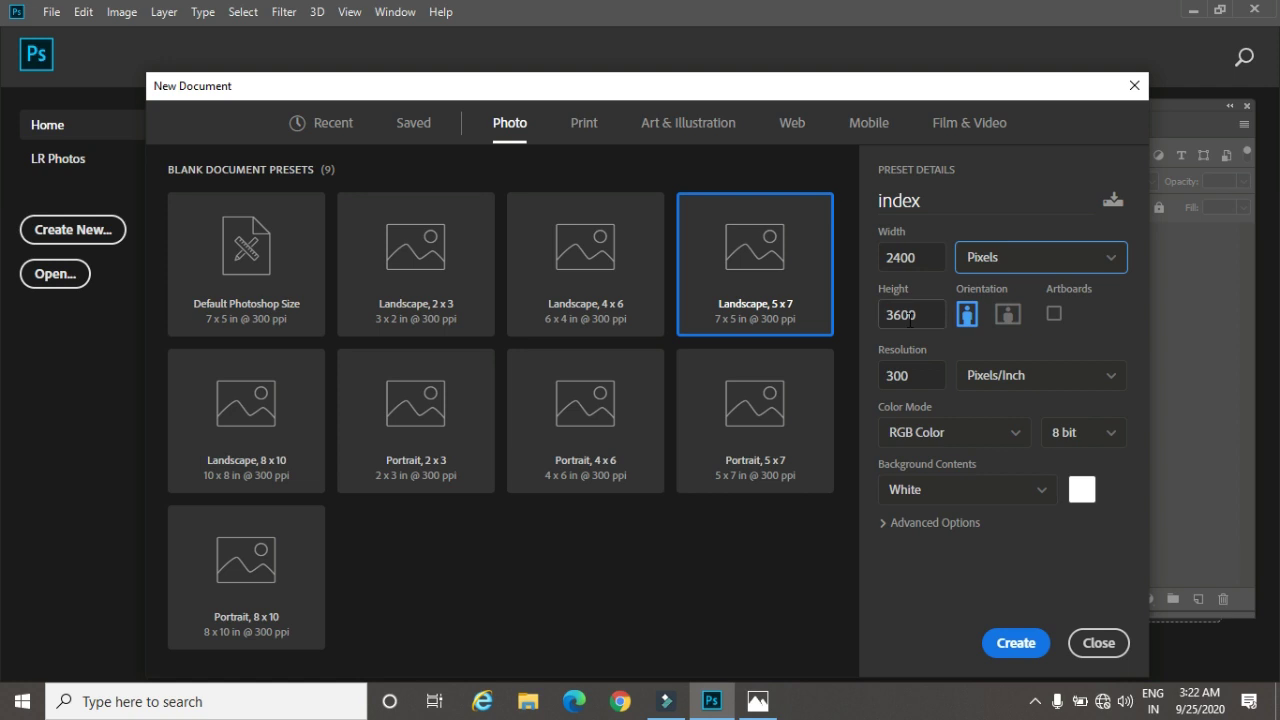
pyautogui.click(1020, 278)
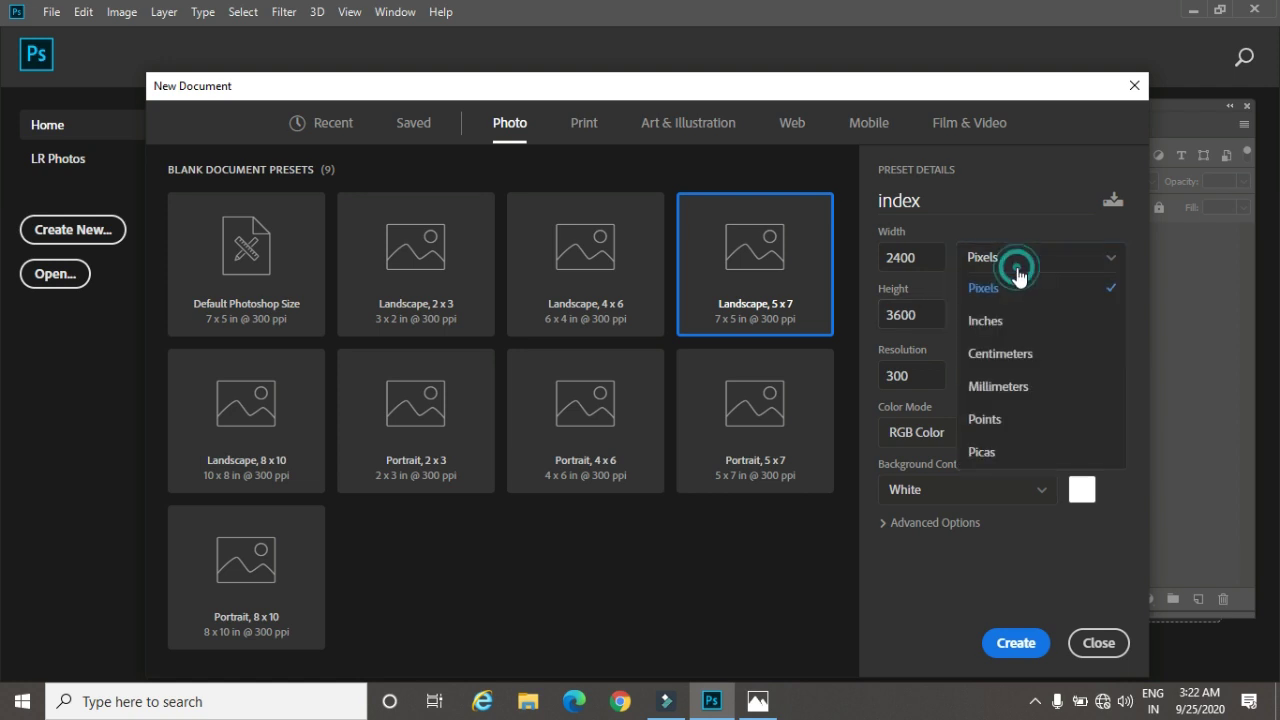
pyautogui.click(1000, 328)
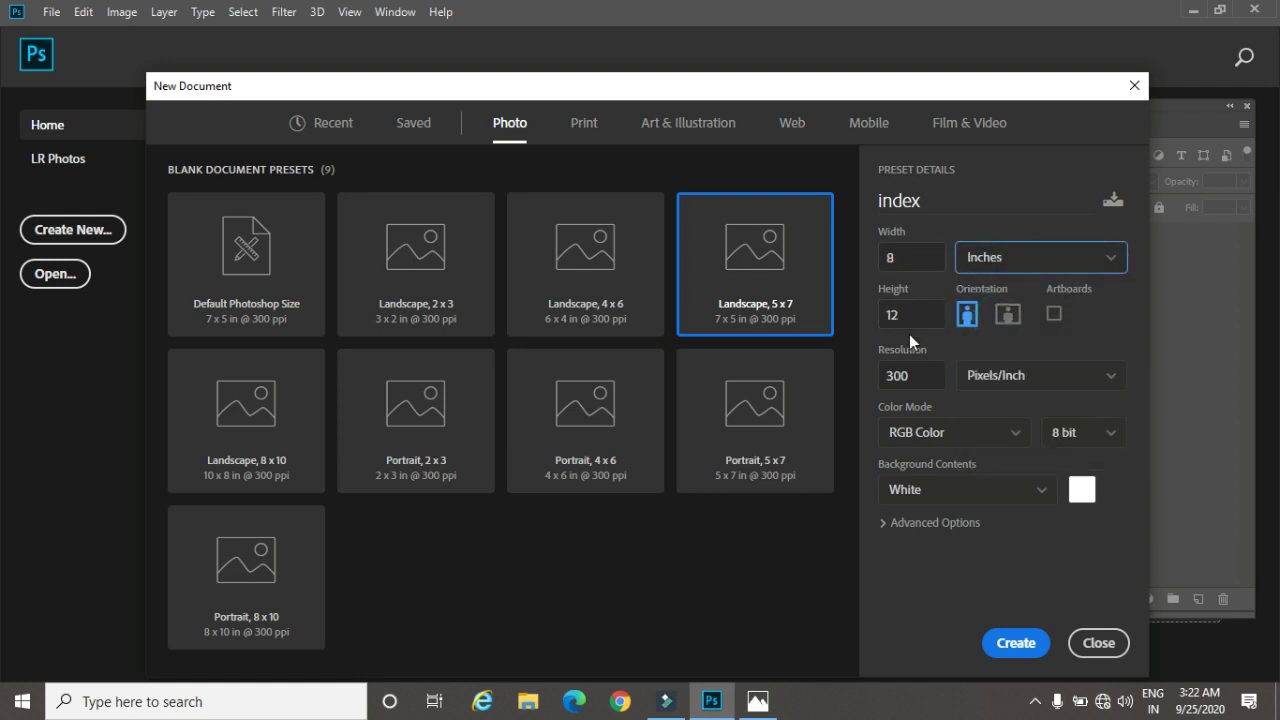
pyautogui.click(1012, 268)
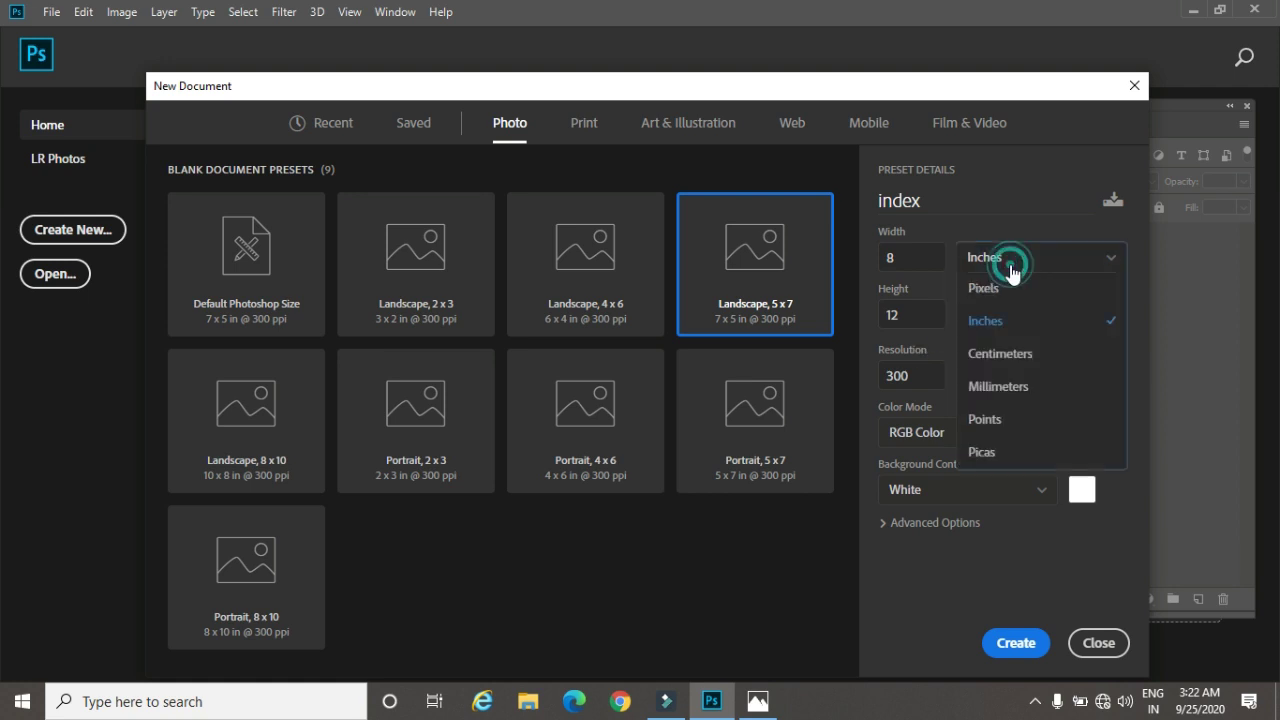
pyautogui.click(1003, 355)
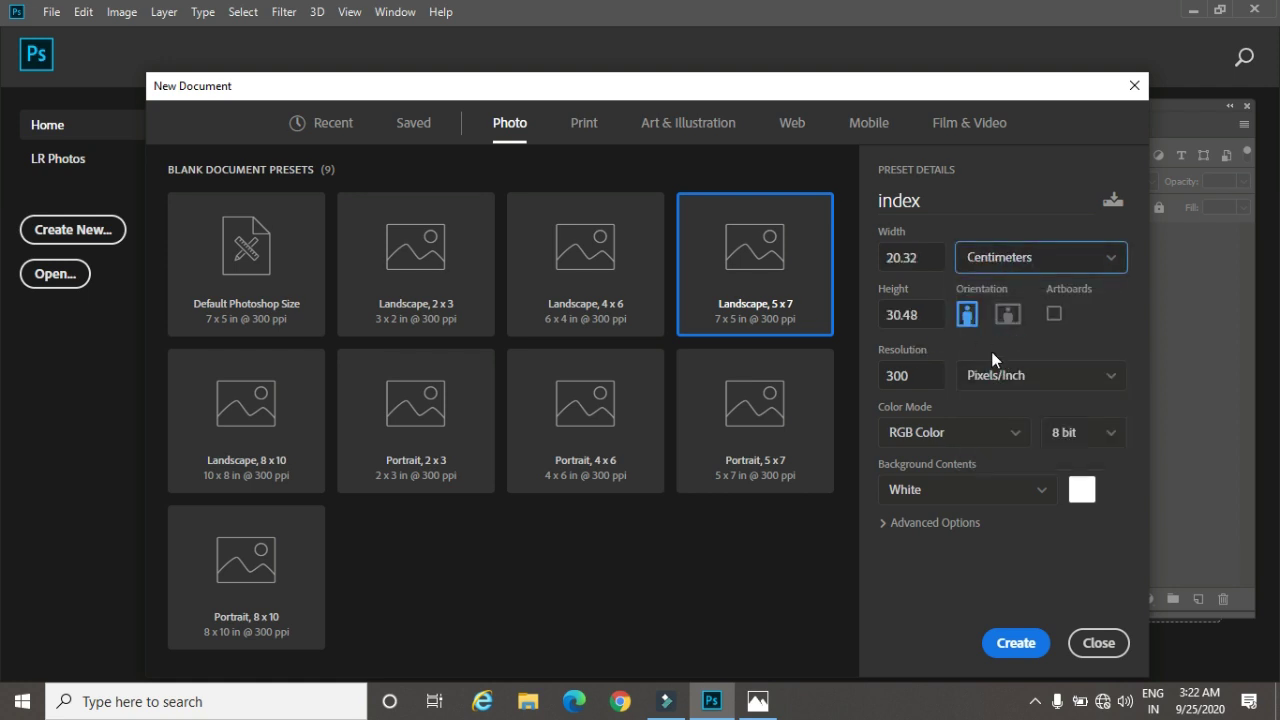
pyautogui.click(1022, 270)
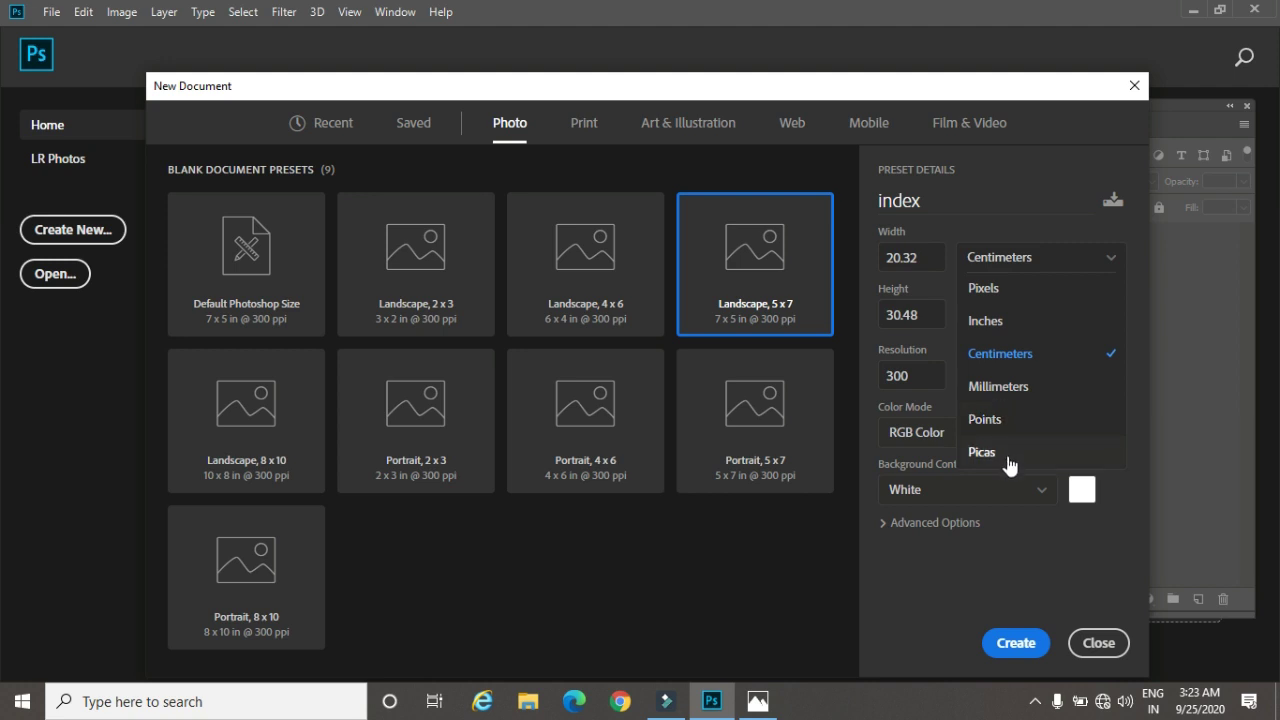
pyautogui.click(1012, 293)
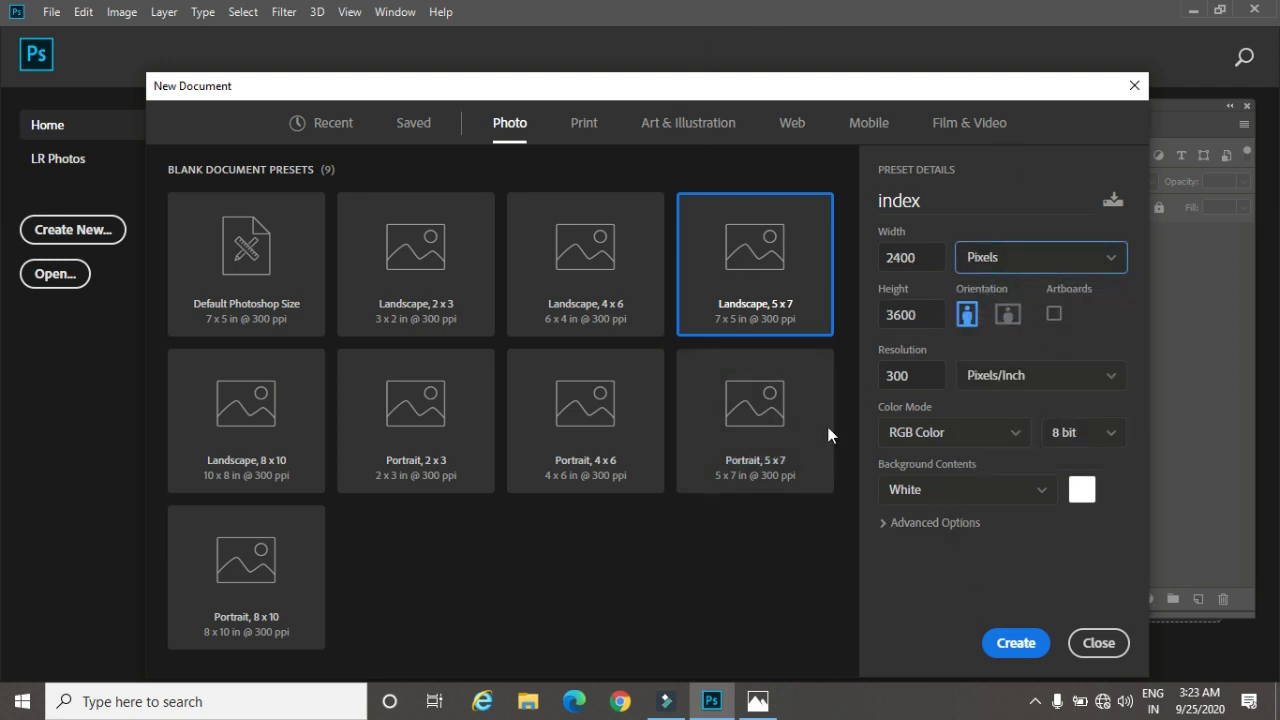
# Step: Reapply the Landscape, 5 x 7 photo preset, change the orientation to portrait and create the document
pyautogui.click(756, 293)
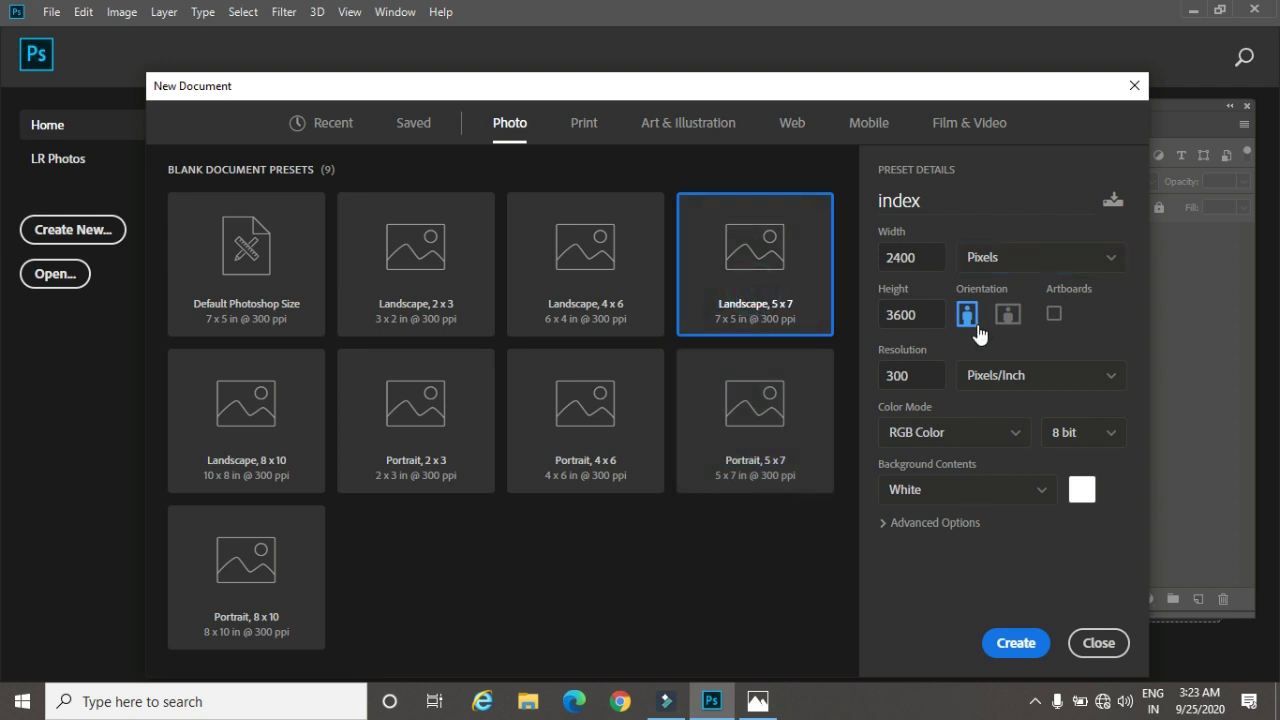
pyautogui.click(581, 300)
pyautogui.click(753, 284)
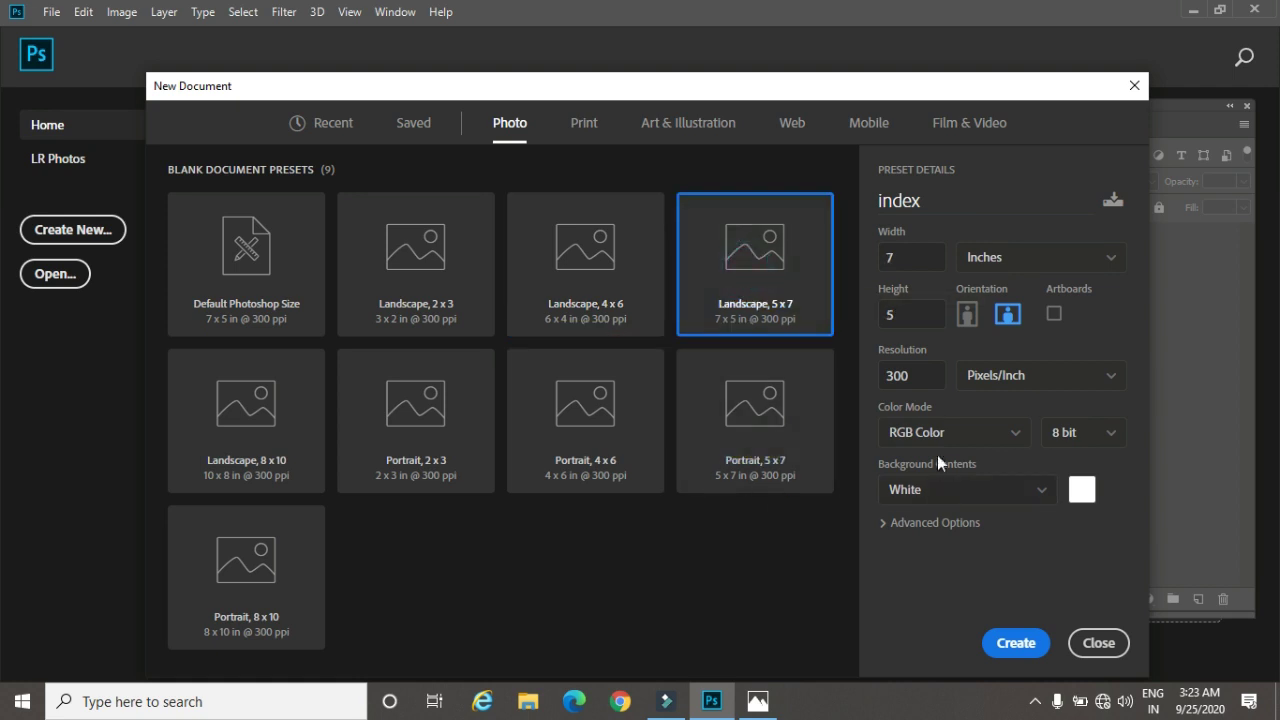
pyautogui.click(966, 316)
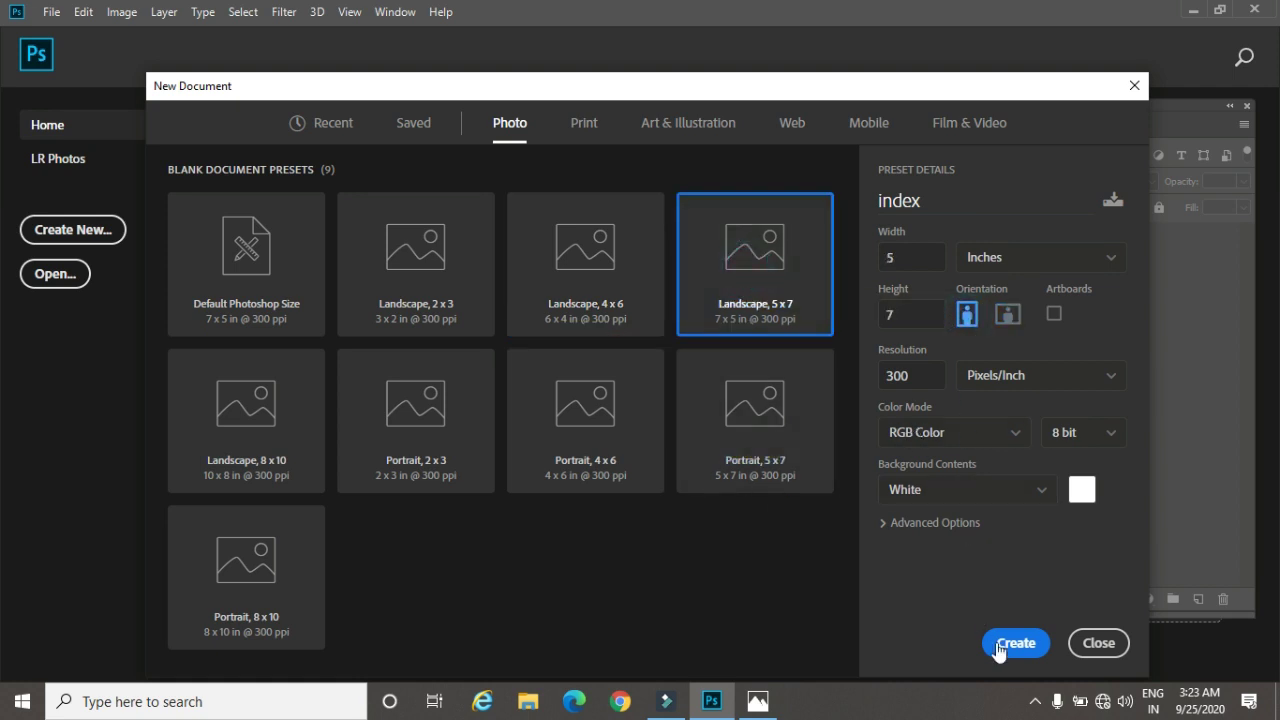
pyautogui.click(1016, 643)
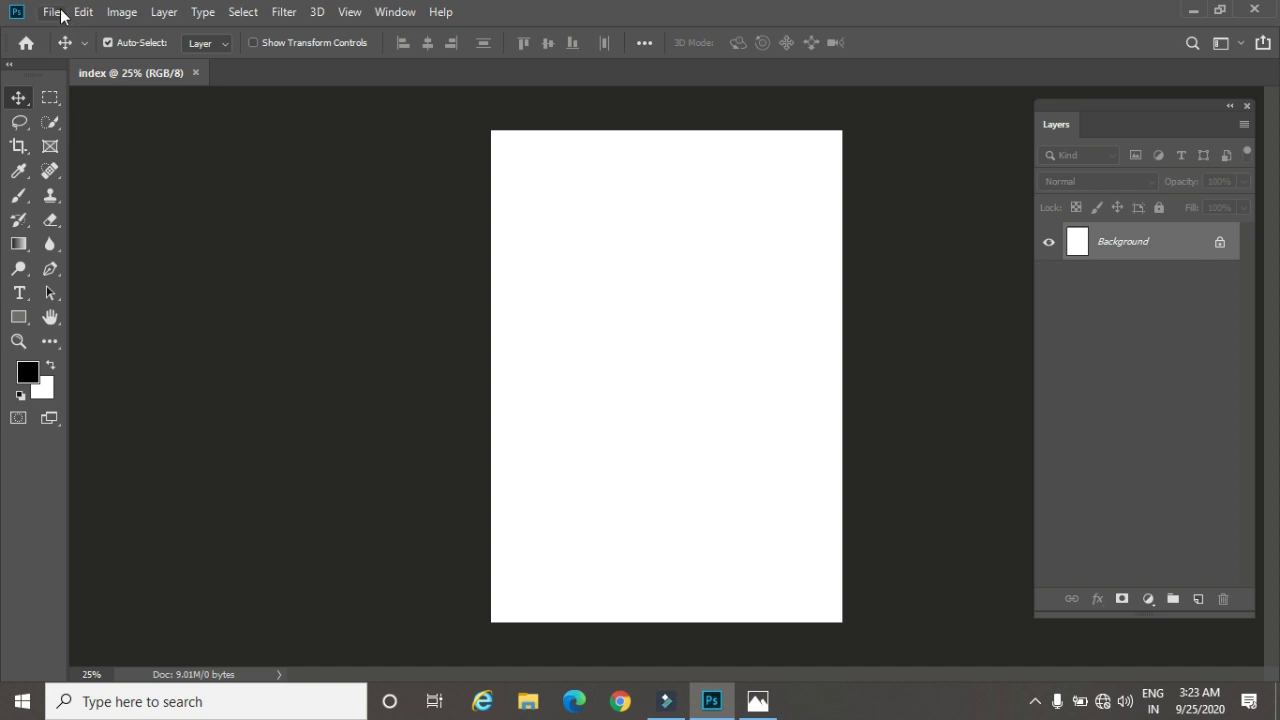
# Step: Create a second document from the recent custom 5 x 7 inch, 300 ppi settings with landscape orientation
pyautogui.click(55, 14)
pyautogui.click(64, 34)
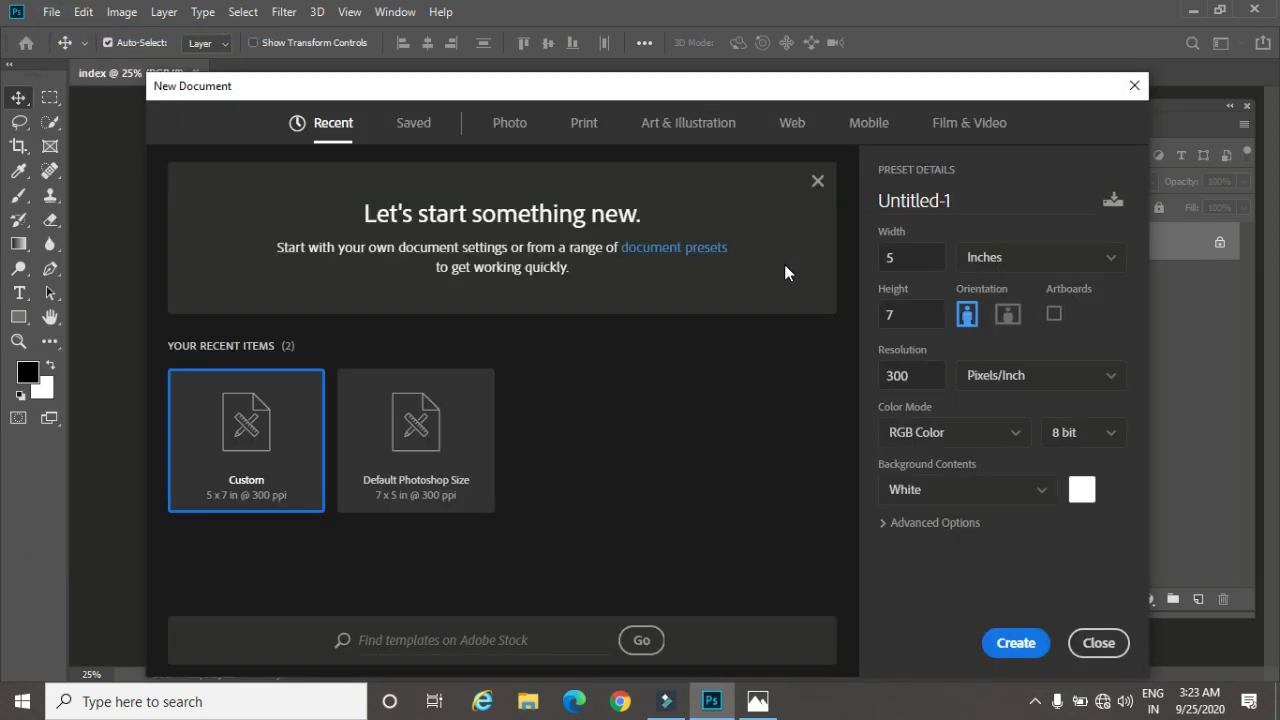
pyautogui.click(1010, 318)
pyautogui.click(1015, 645)
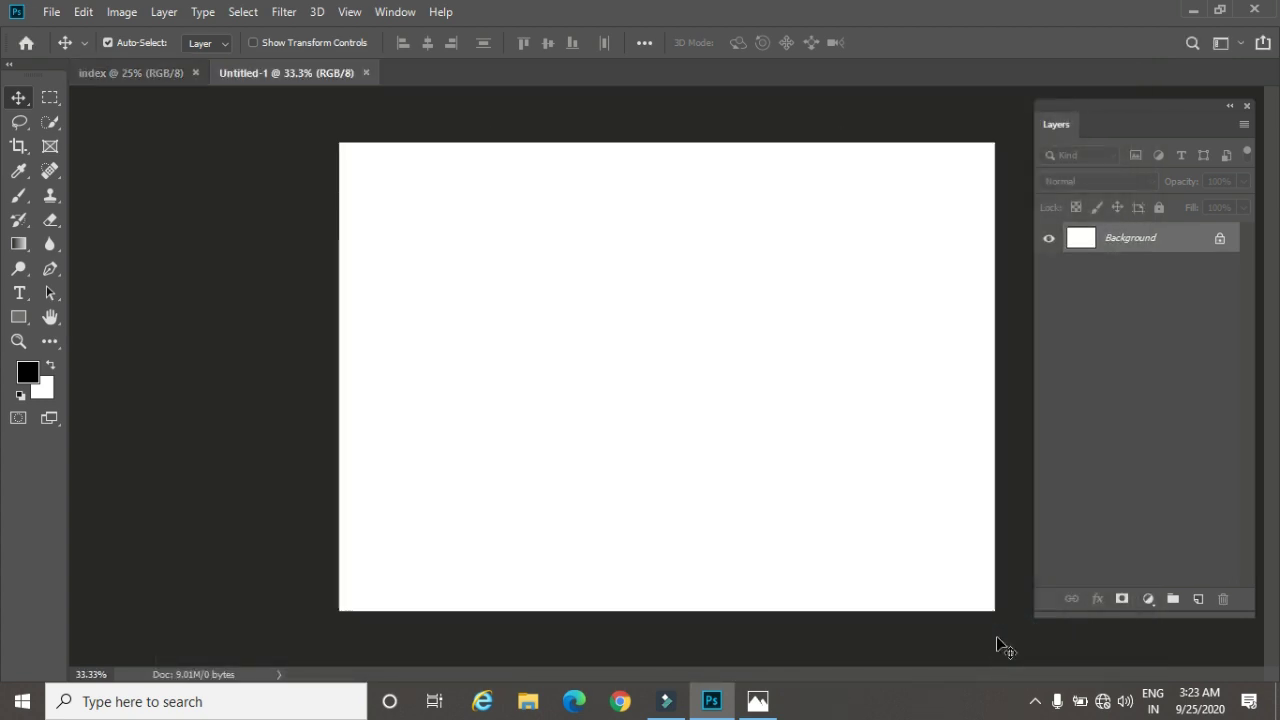
# Step: Create a new portrait document, 5 x 7 inches at 300 pixels/inch, with artboards enabled
pyautogui.click(47, 14)
pyautogui.click(50, 12)
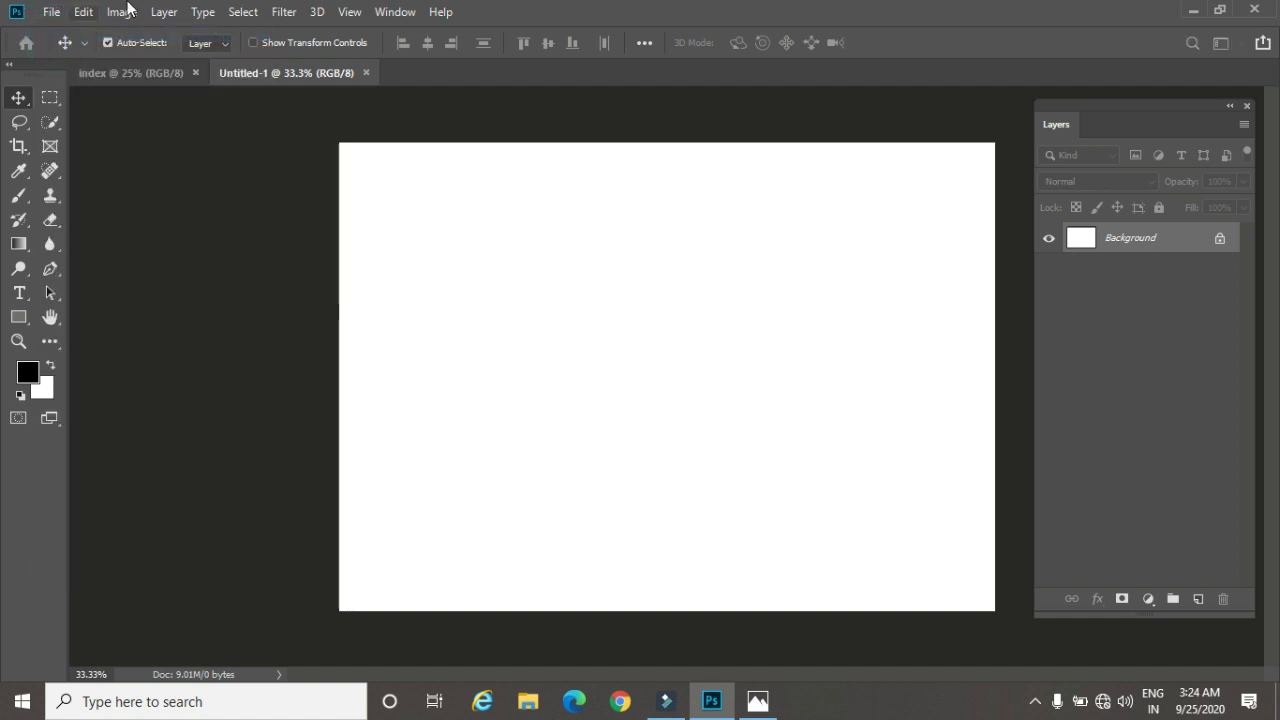
pyautogui.hotkey('ctrl', 'n')
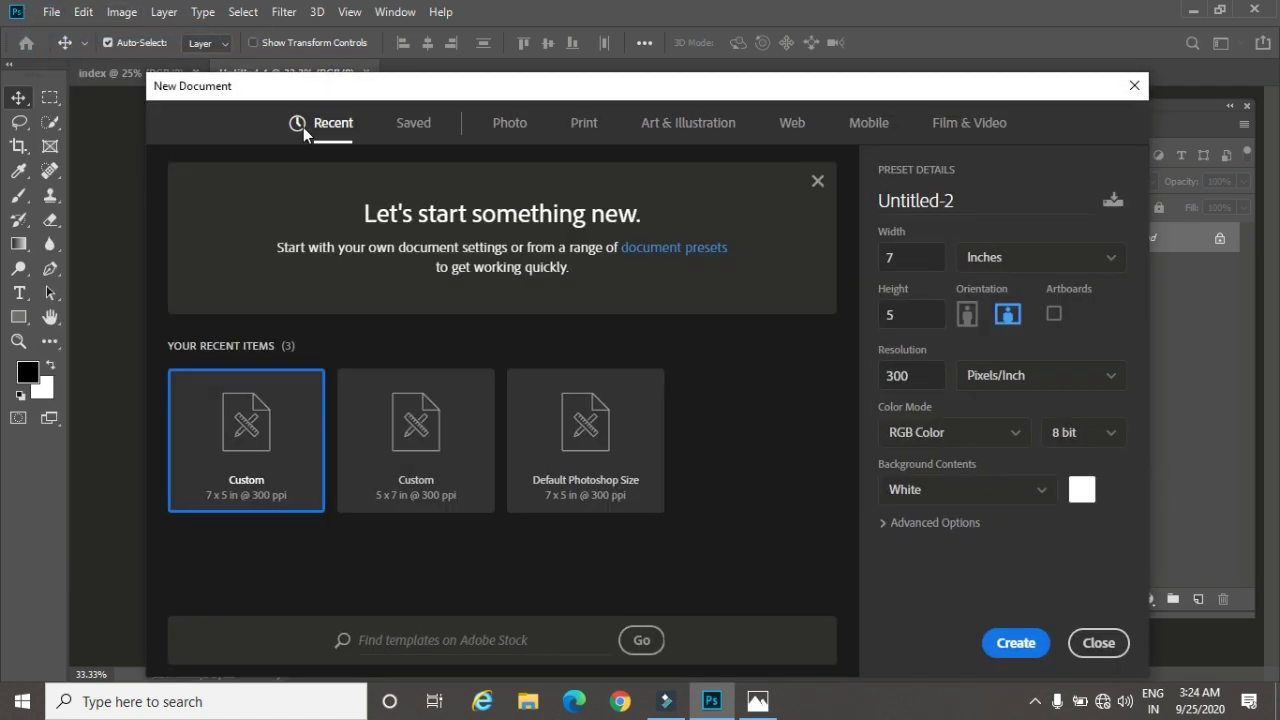
pyautogui.moveTo(425, 94); pyautogui.dragTo(316, 71)
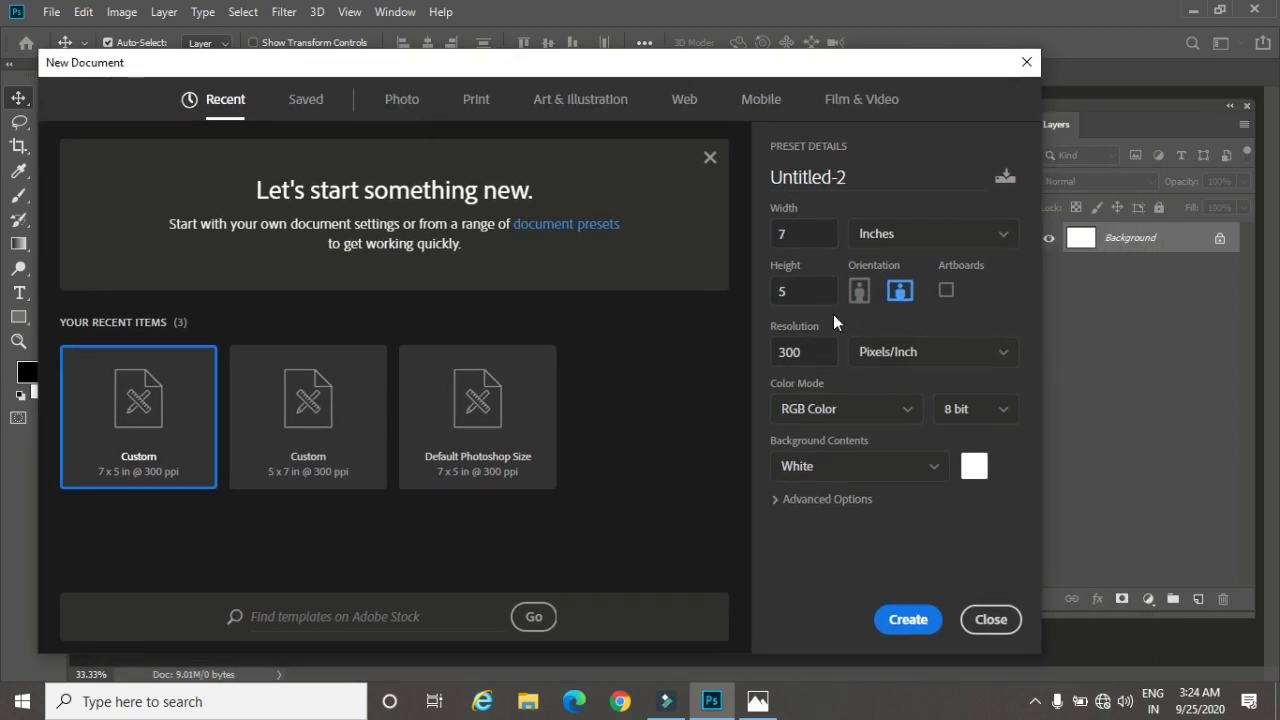
pyautogui.click(859, 291)
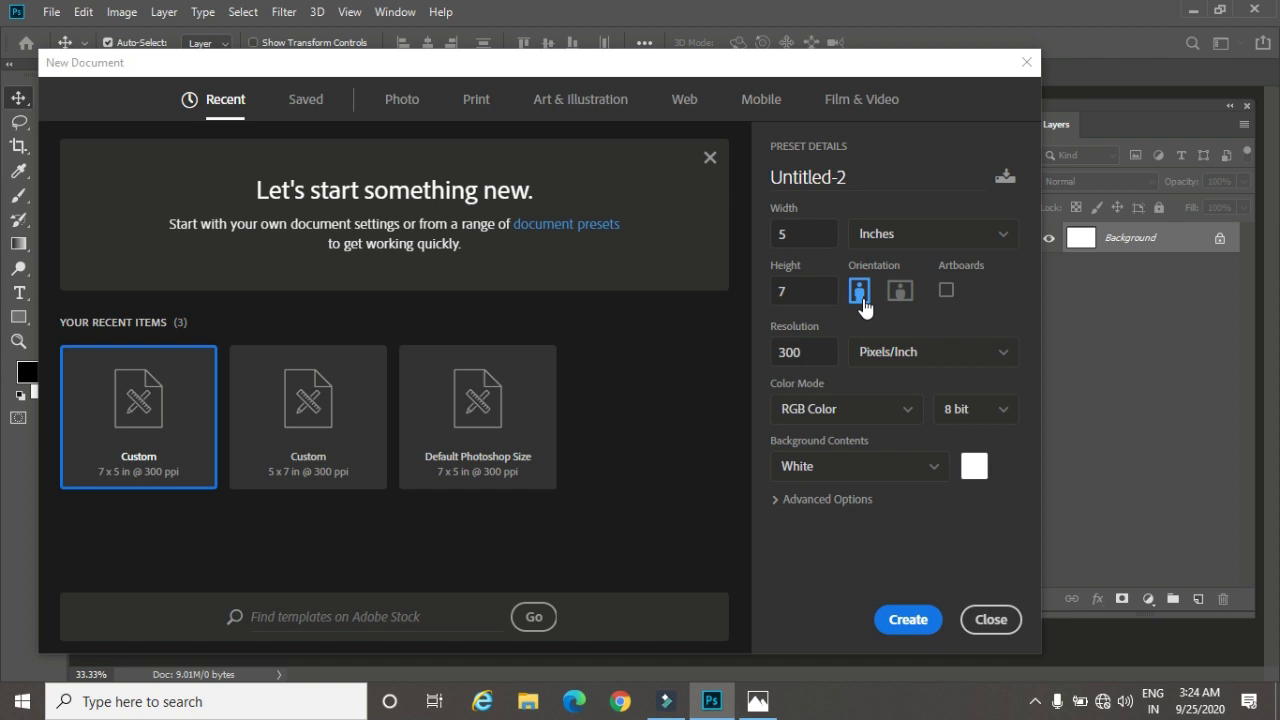
pyautogui.click(946, 290)
pyautogui.click(908, 620)
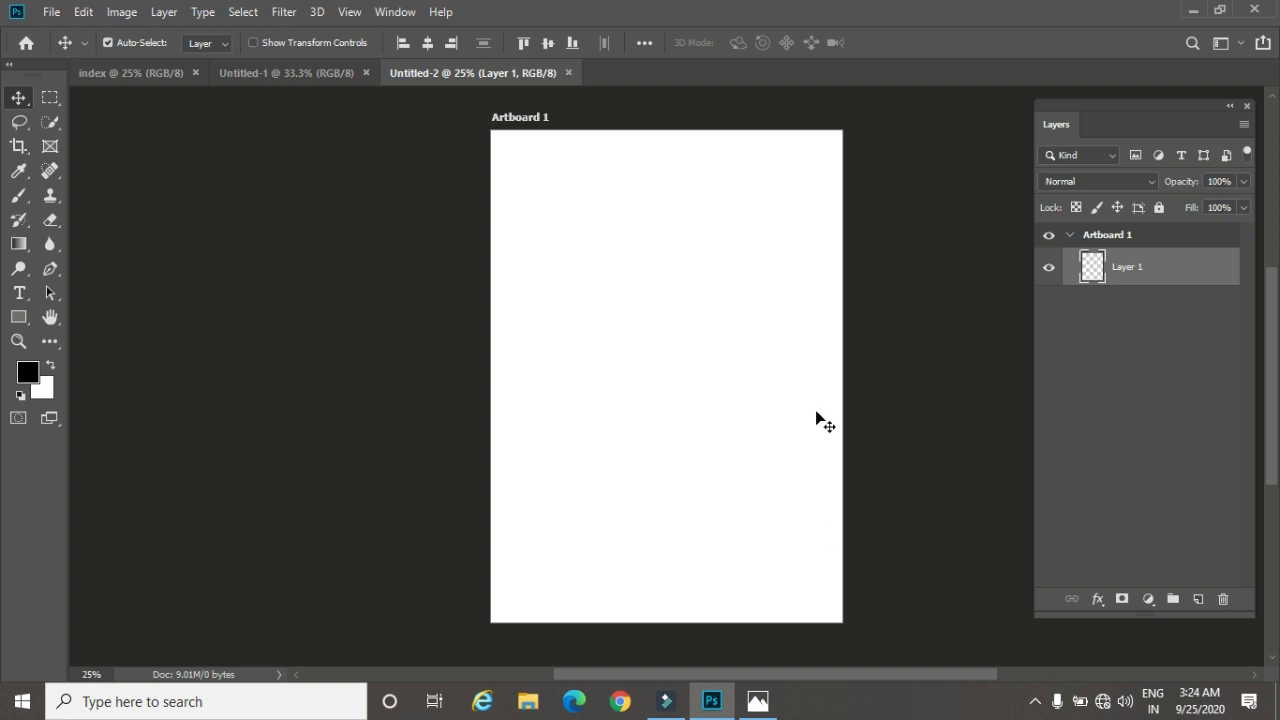
# Step: Make a roughly square selection in the upper-left area of the artboard, fill it with black and deselect it
pyautogui.click(50, 97)
pyautogui.moveTo(545, 220); pyautogui.dragTo(665, 346)
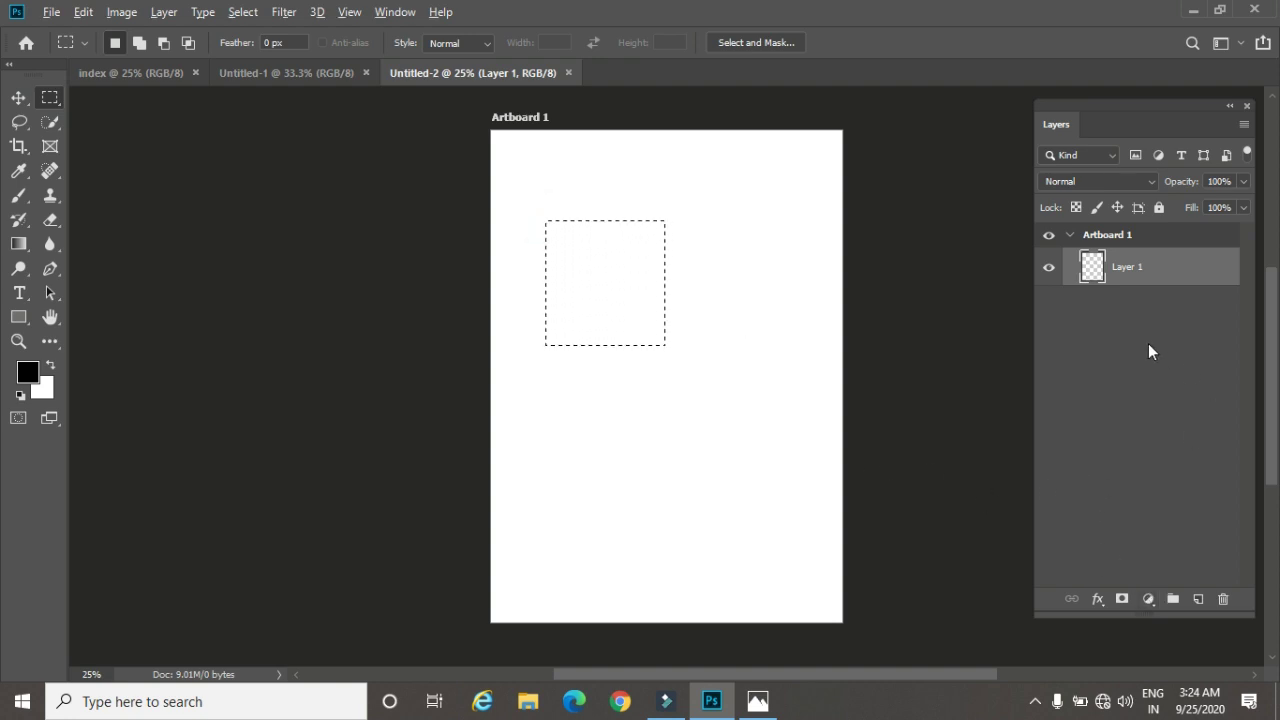
pyautogui.hotkey('ctrl', 'Delete')
pyautogui.hotkey('alt', 'Delete')
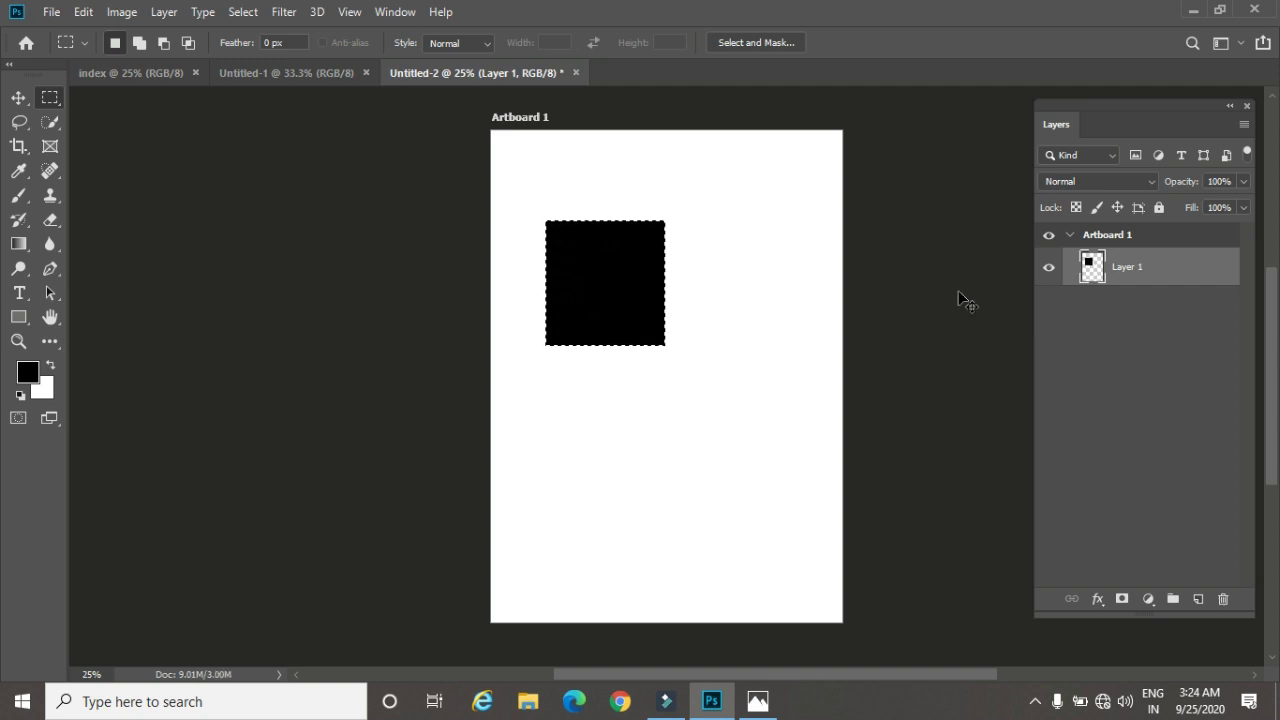
pyautogui.hotkey('ctrl', 'd')
pyautogui.click(18, 97)
pyautogui.moveTo(617, 286)
pyautogui.mouseDown()
pyautogui.moveTo(505, 279)
pyautogui.moveTo(637, 188)
pyautogui.moveTo(639, 230)
pyautogui.moveTo(529, 286)
pyautogui.moveTo(606, 329)
pyautogui.moveTo(640, 295)
pyautogui.mouseUp()
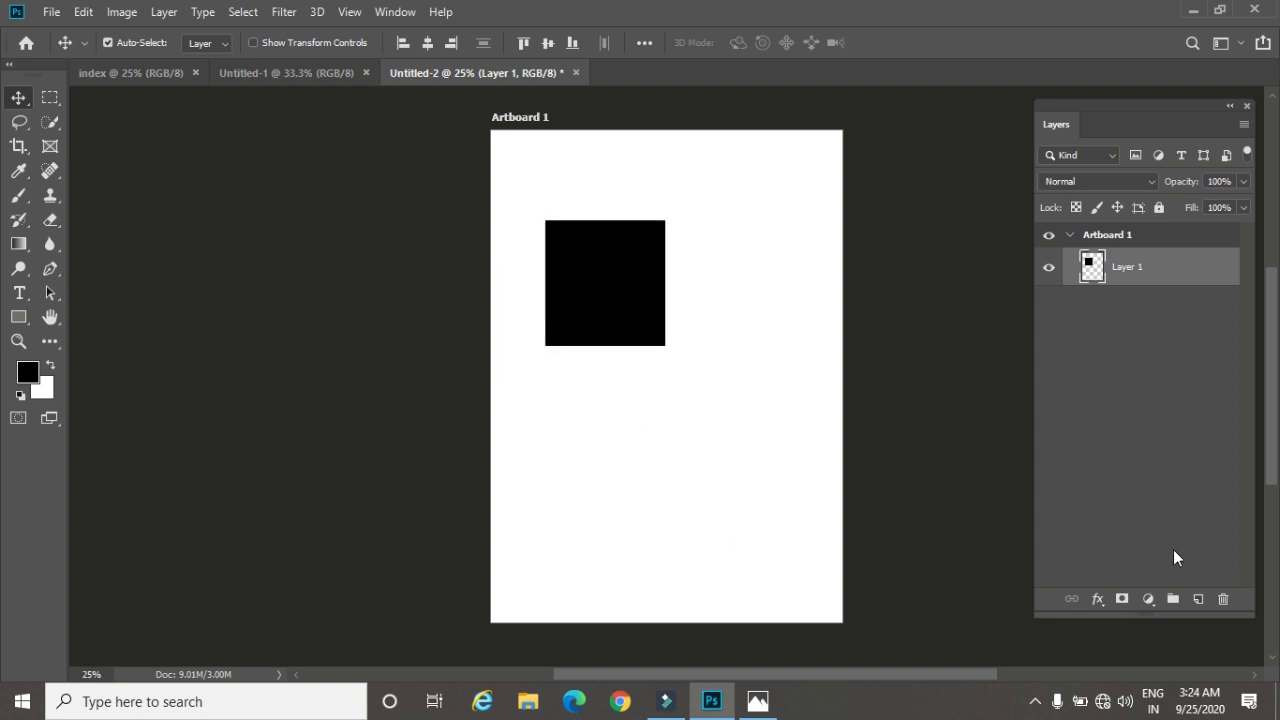
# Step: Add a new empty layer to the artboard document and another to the Untitled-1 document
pyautogui.click(1197, 598)
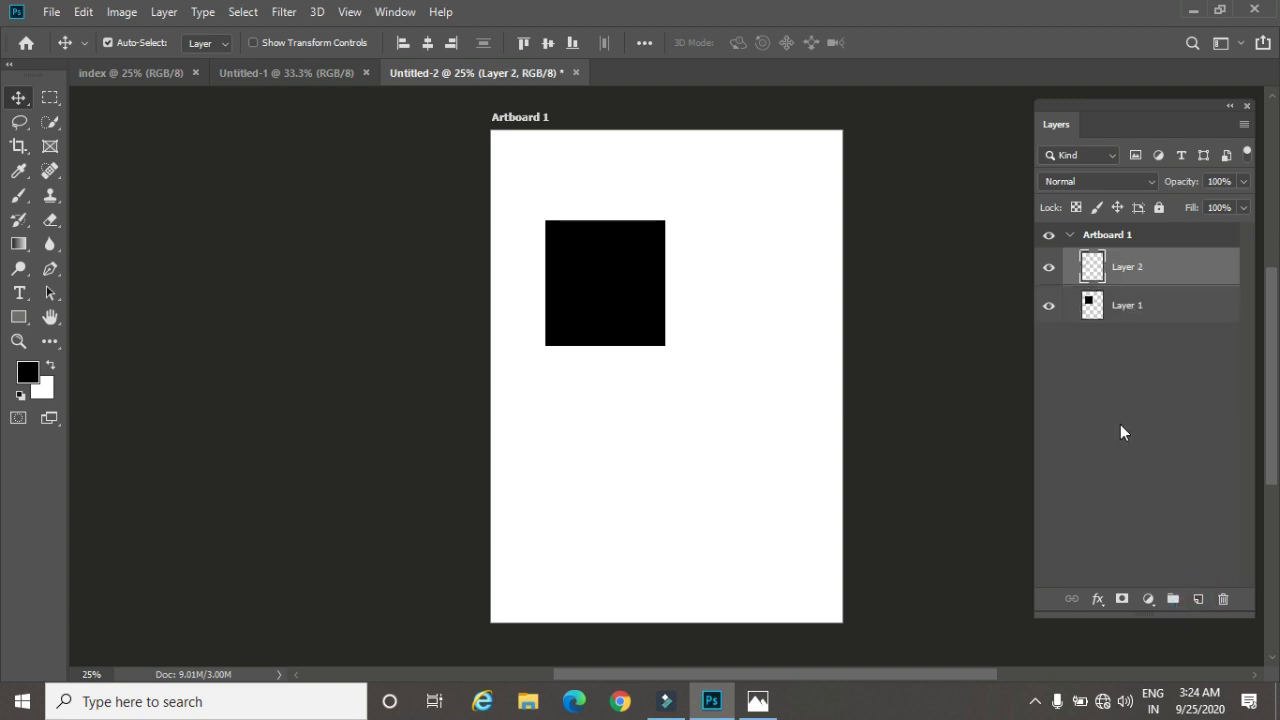
pyautogui.click(300, 76)
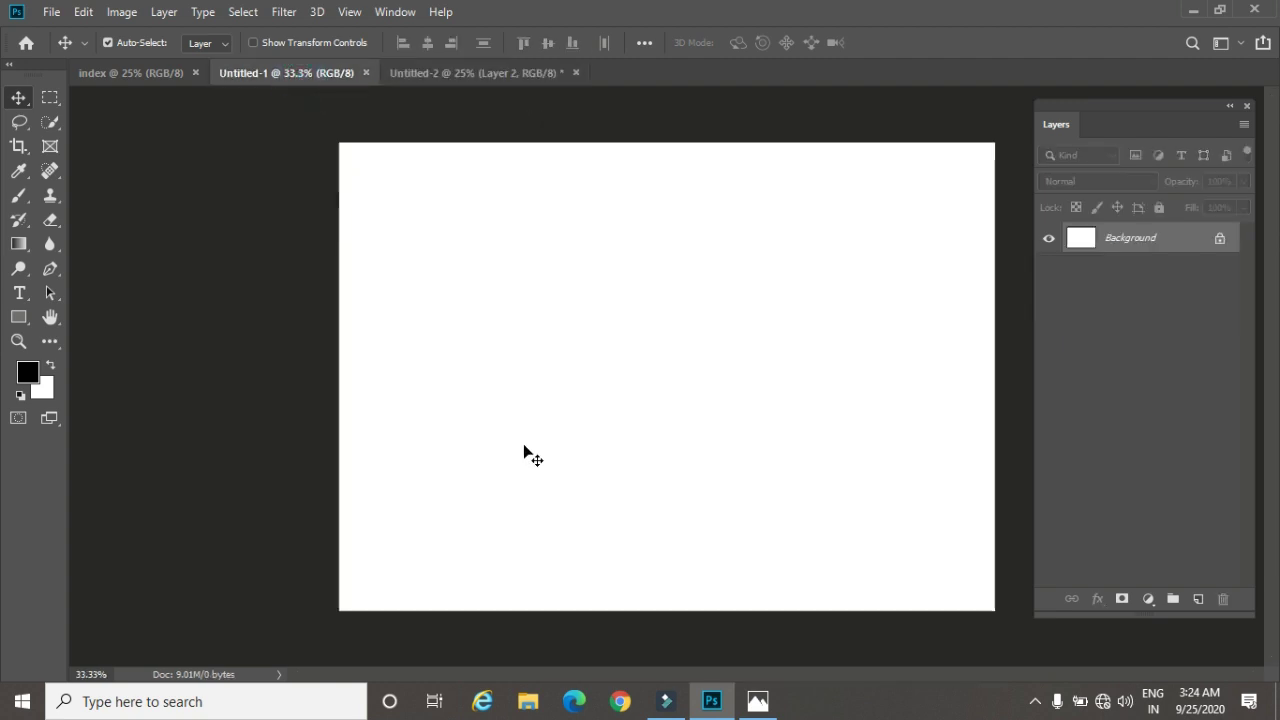
pyautogui.click(1199, 599)
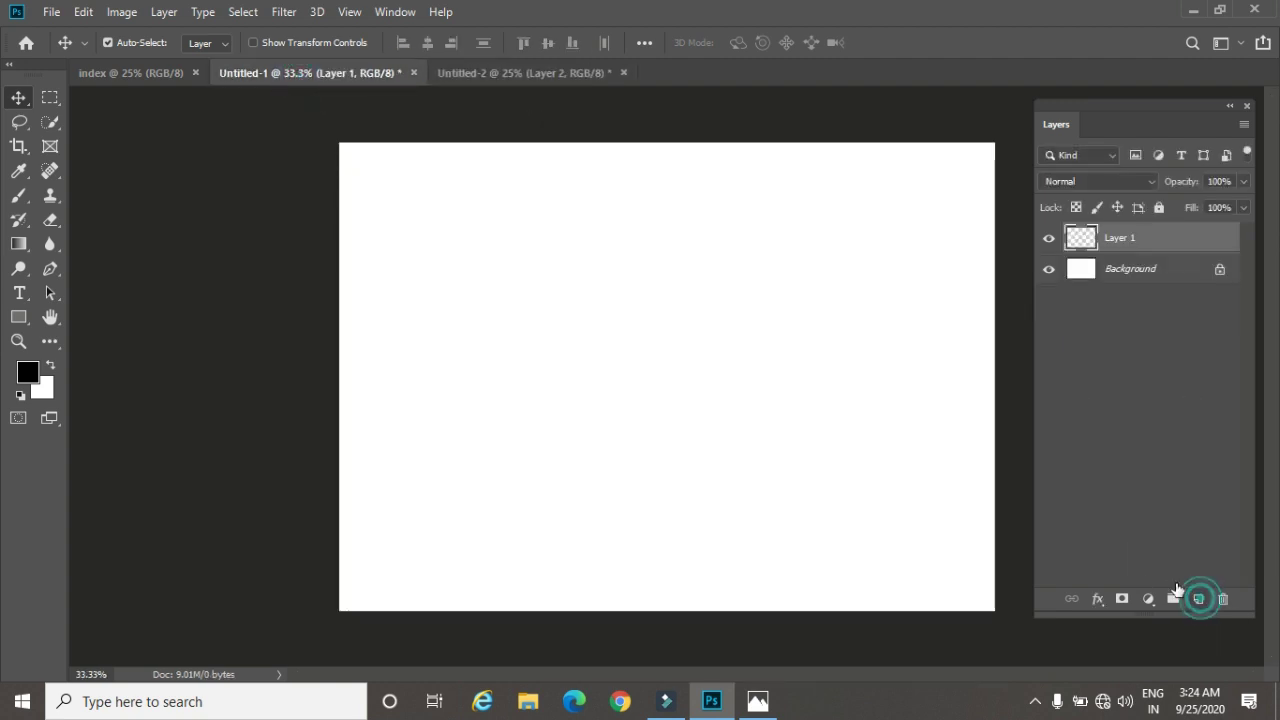
# Step: In the Untitled-2 document, create a new artboard from Layer 2, named Artboard 2, at 1500 x 2100 px
pyautogui.click(496, 78)
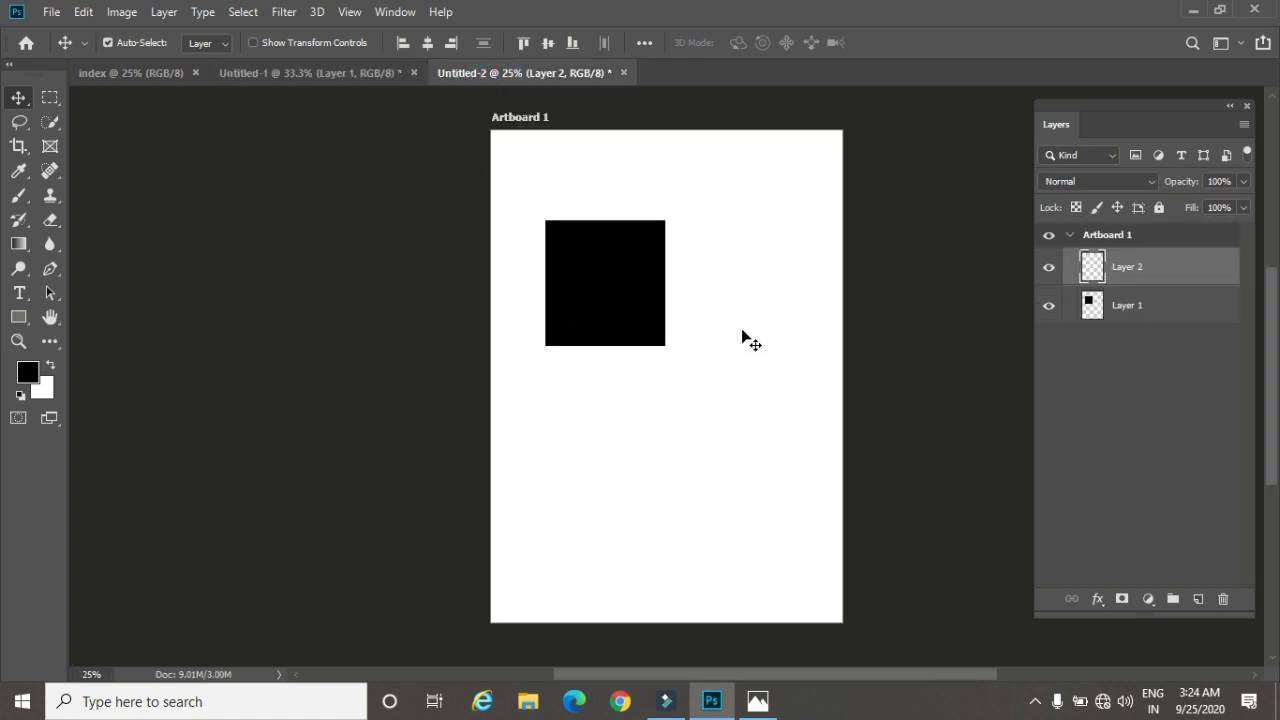
pyautogui.click(168, 14)
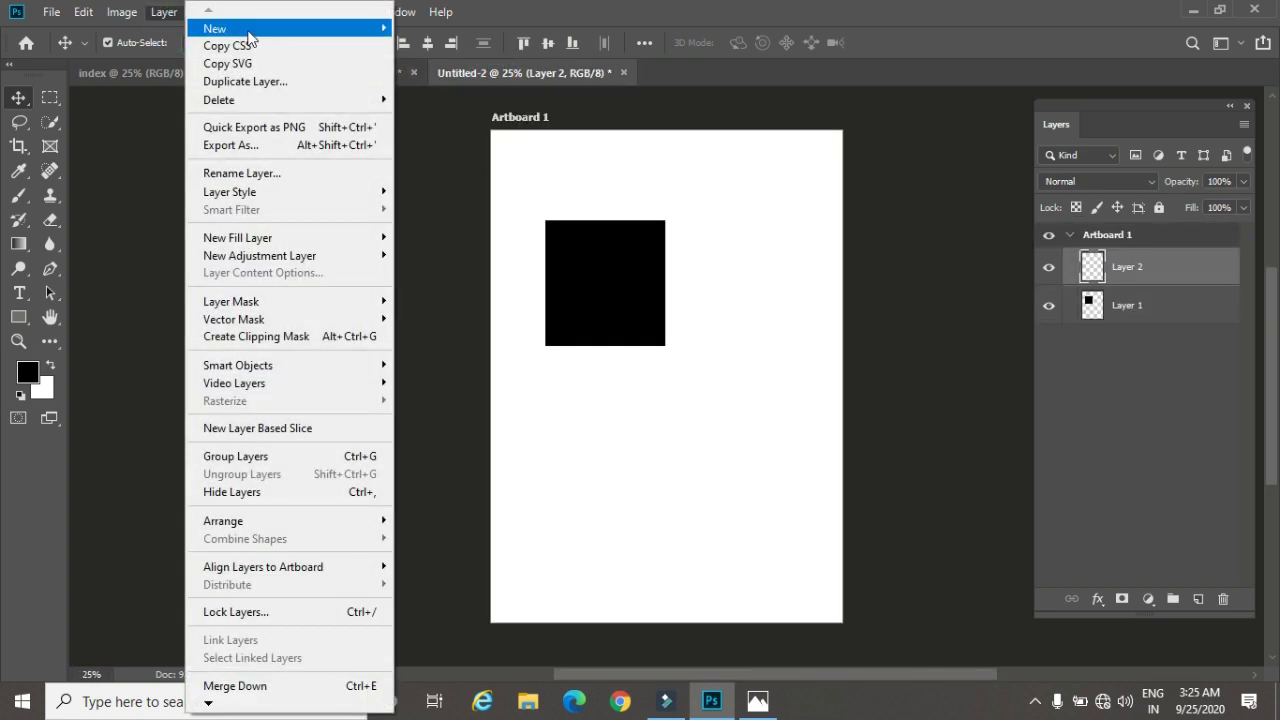
pyautogui.moveTo(250, 32)
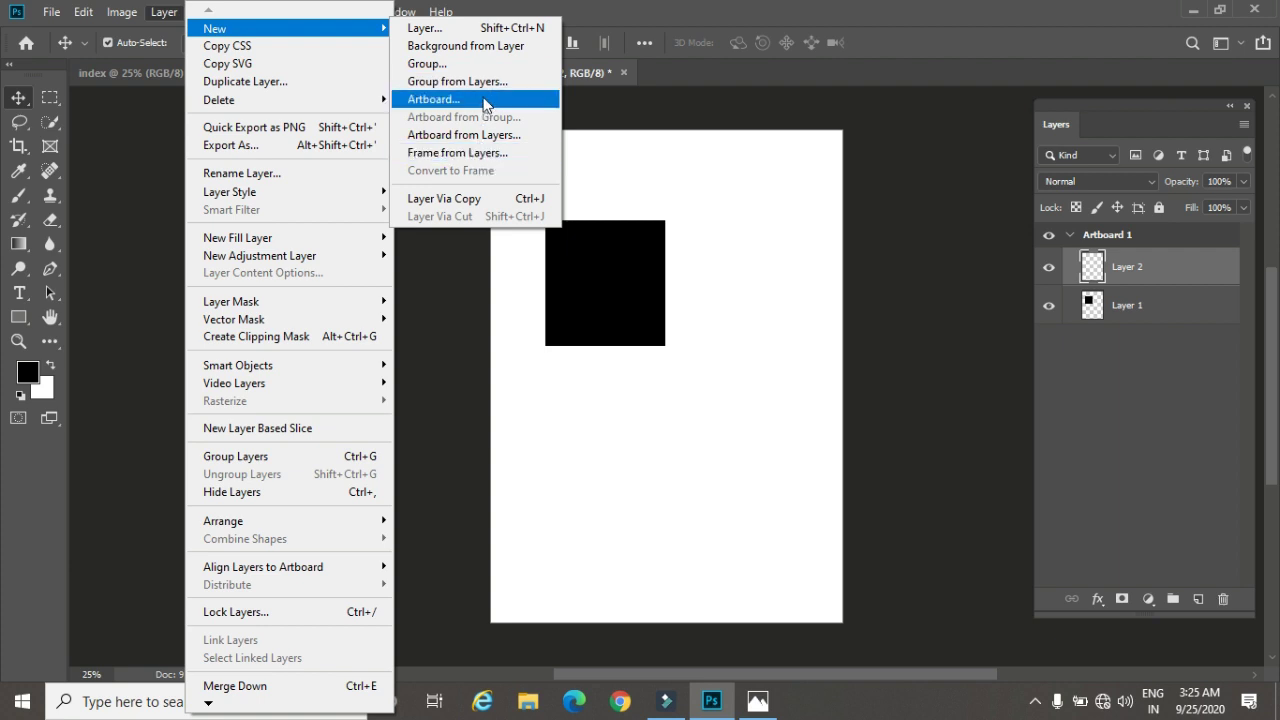
pyautogui.click(506, 144)
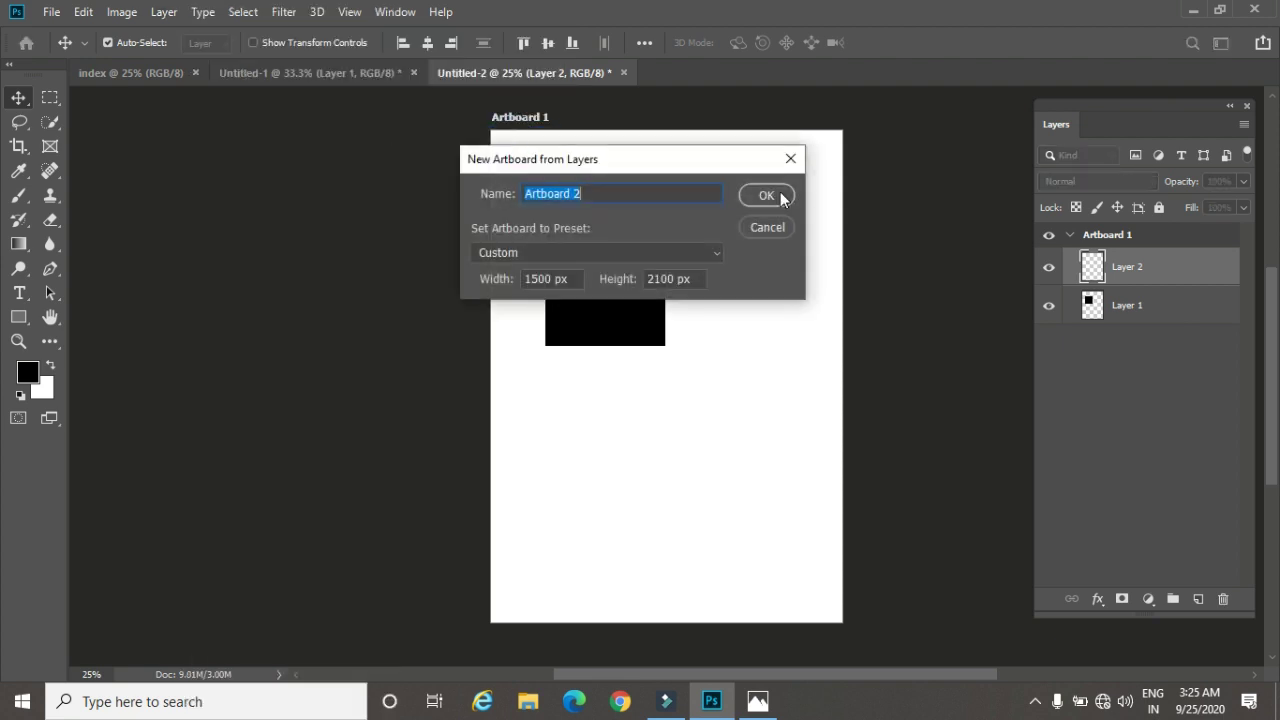
pyautogui.click(765, 196)
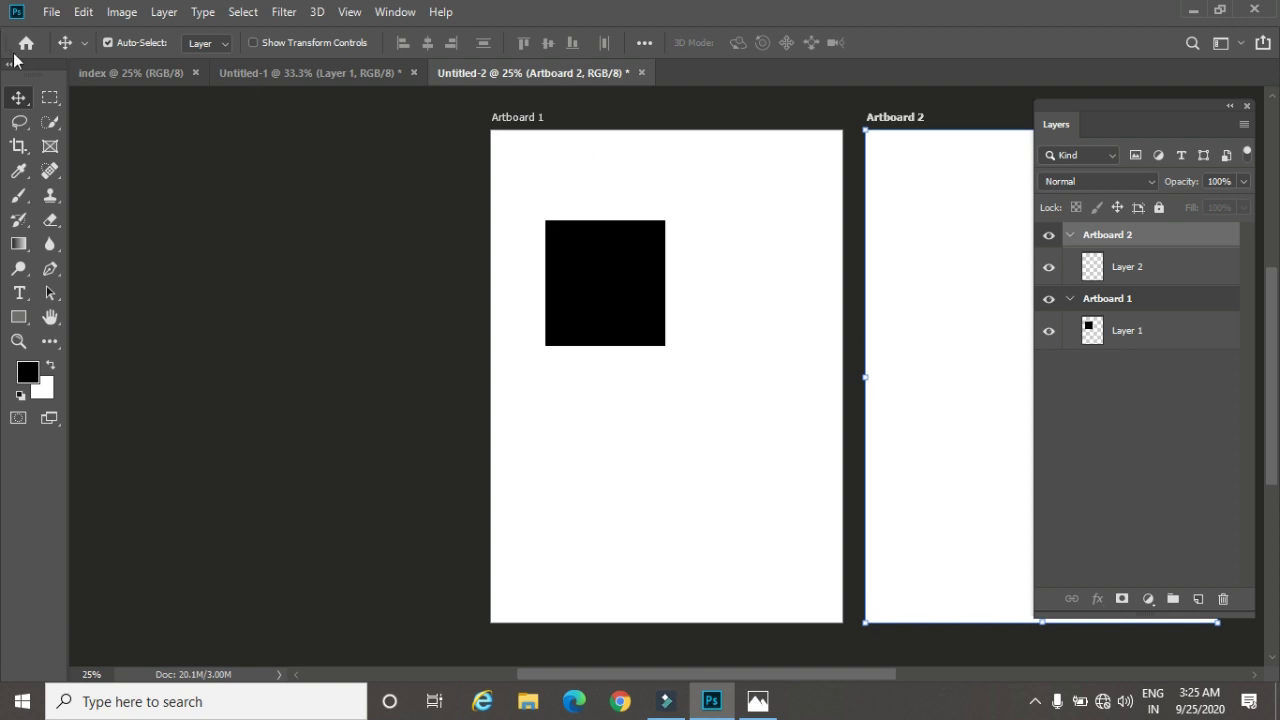
# Step: Start another new document with artboards turned off and try resolutions of 72 and 150
pyautogui.click(51, 12)
pyautogui.click(60, 33)
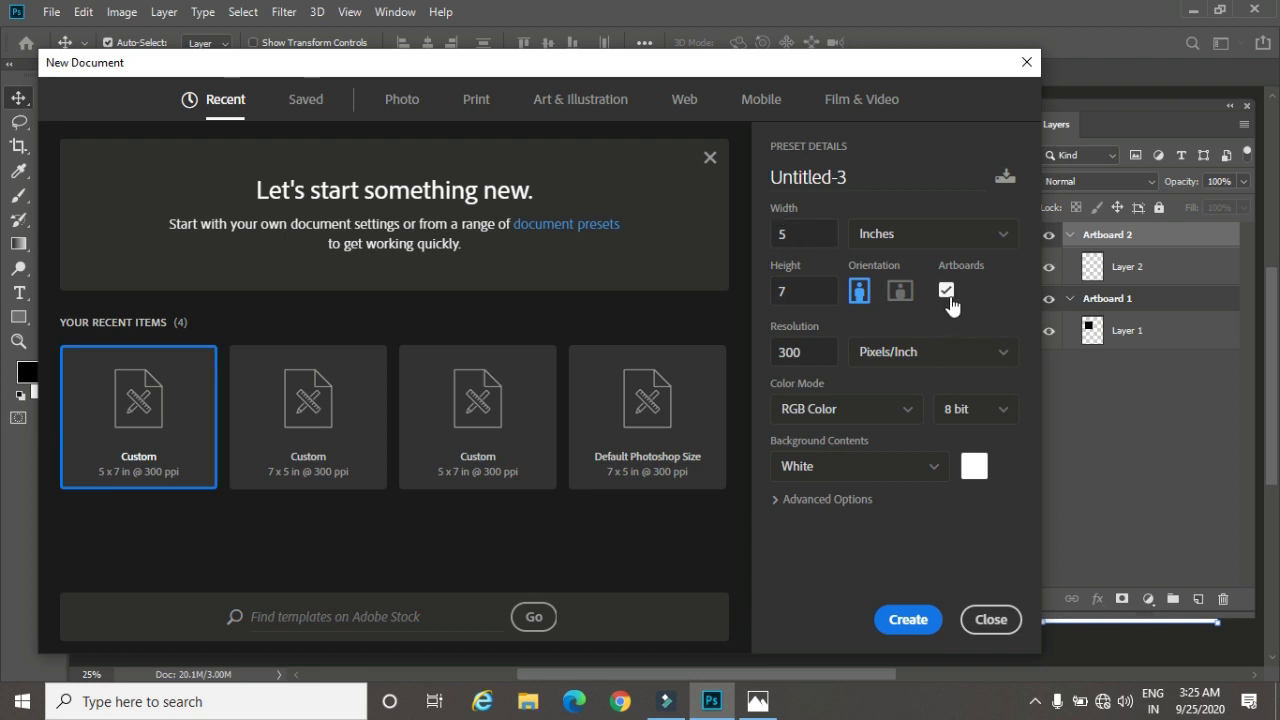
pyautogui.click(947, 292)
pyautogui.moveTo(801, 354); pyautogui.dragTo(737, 356)
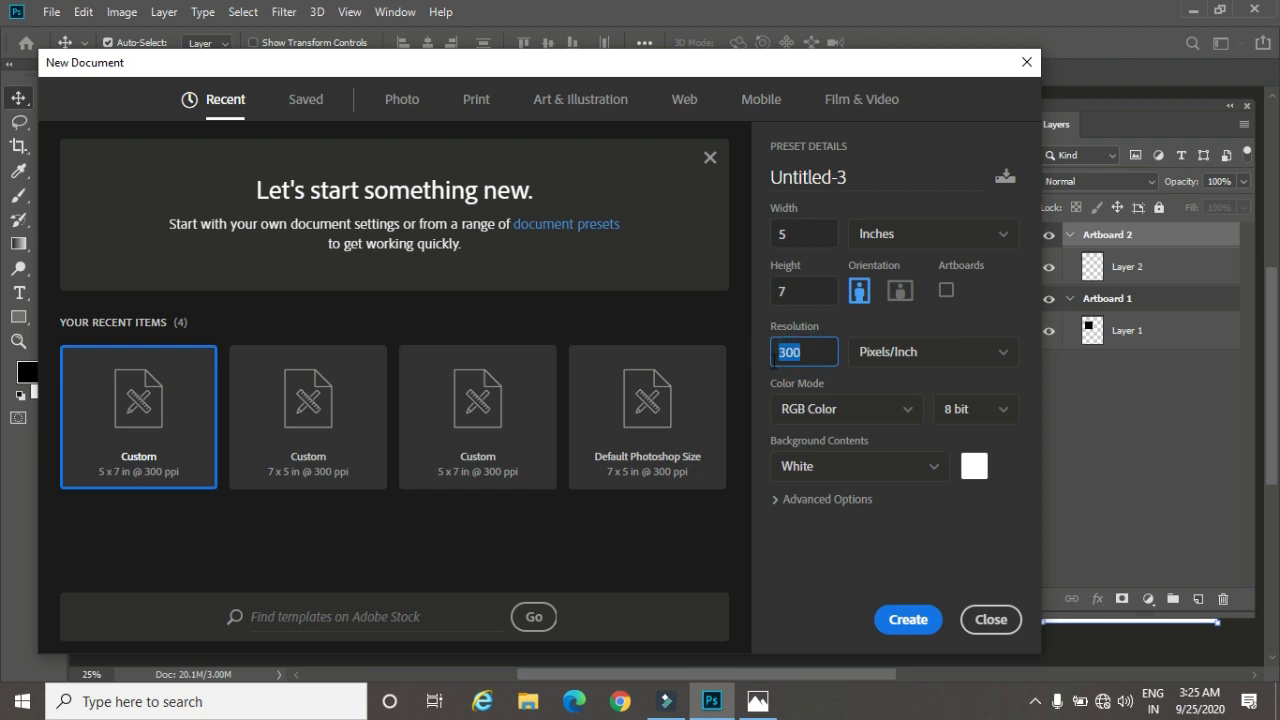
pyautogui.write('72')
pyautogui.press('BackSpace')
pyautogui.write('150')
# Step: Keep the resolution unit at Pixels/Inch, review the color mode options and close the new document setup without creating anything
pyautogui.click(969, 366)
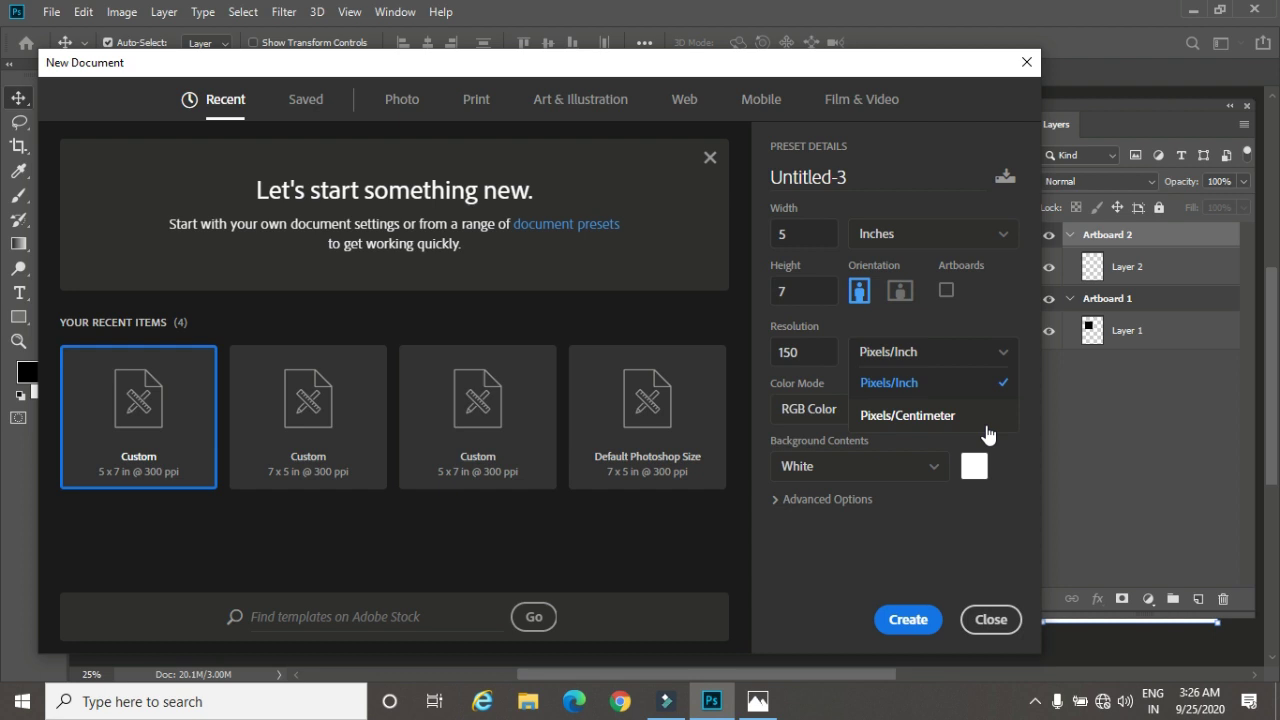
pyautogui.click(934, 383)
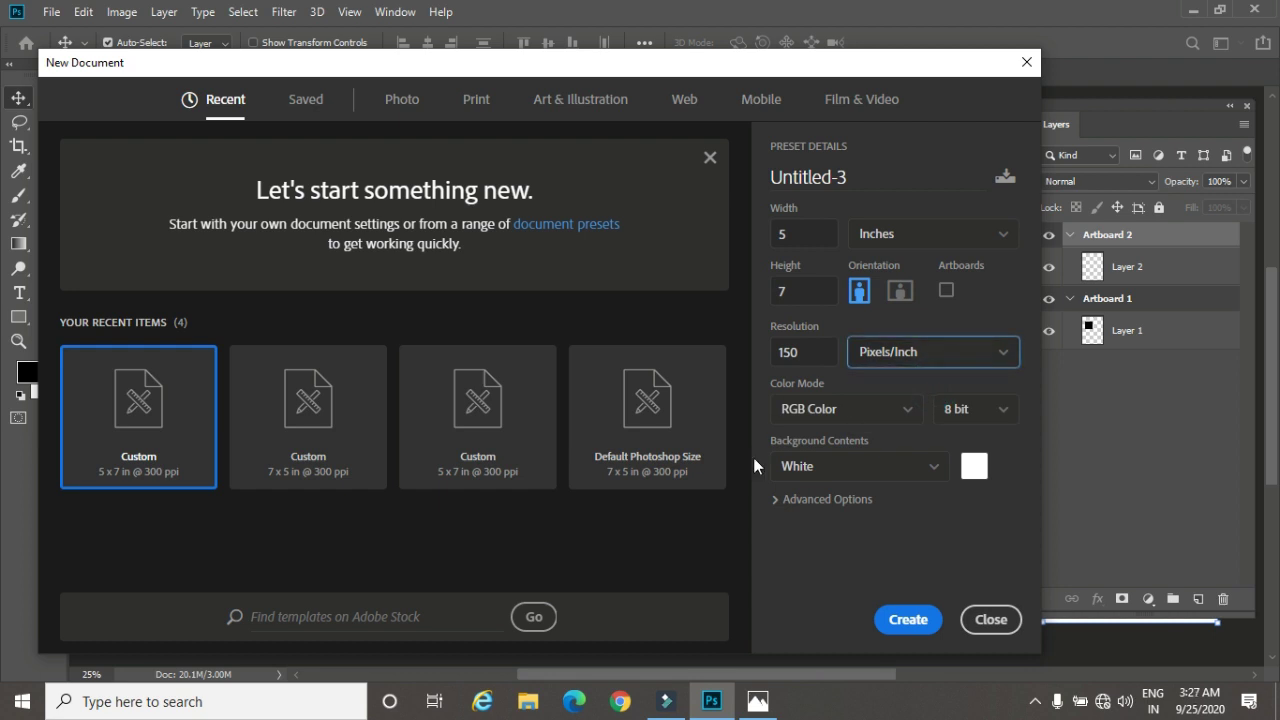
pyautogui.click(904, 410)
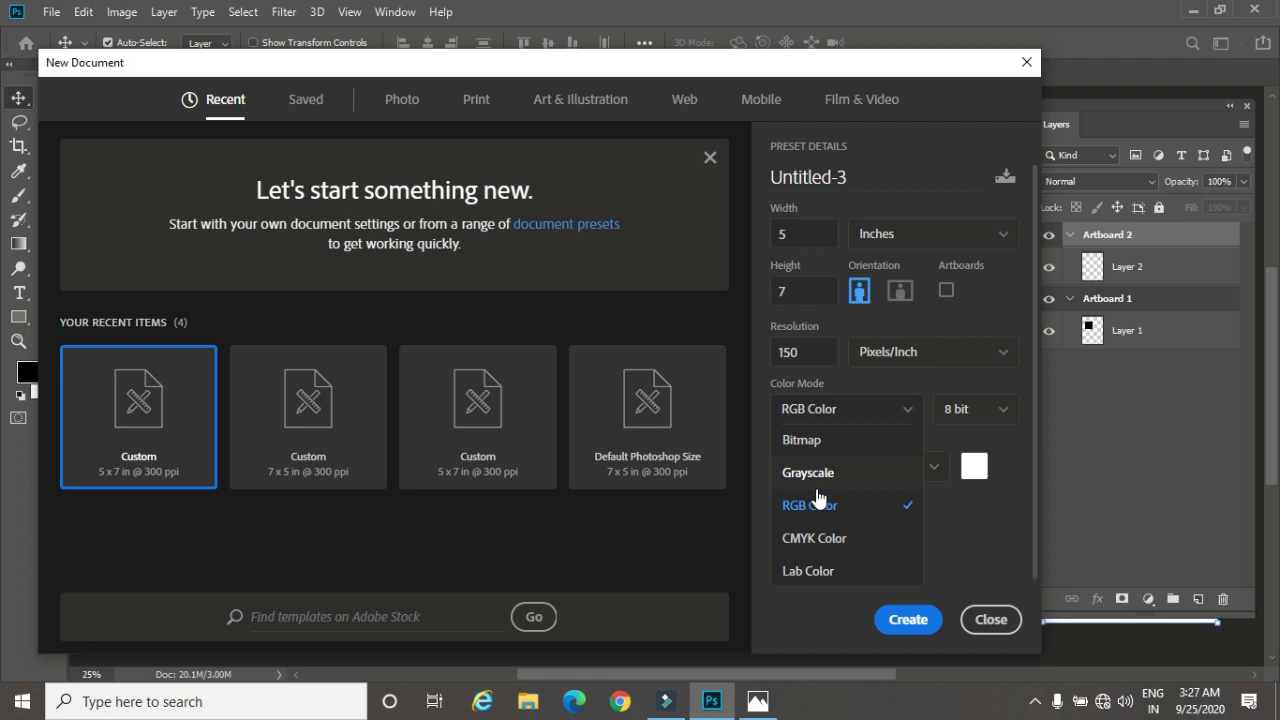
pyautogui.click(991, 618)
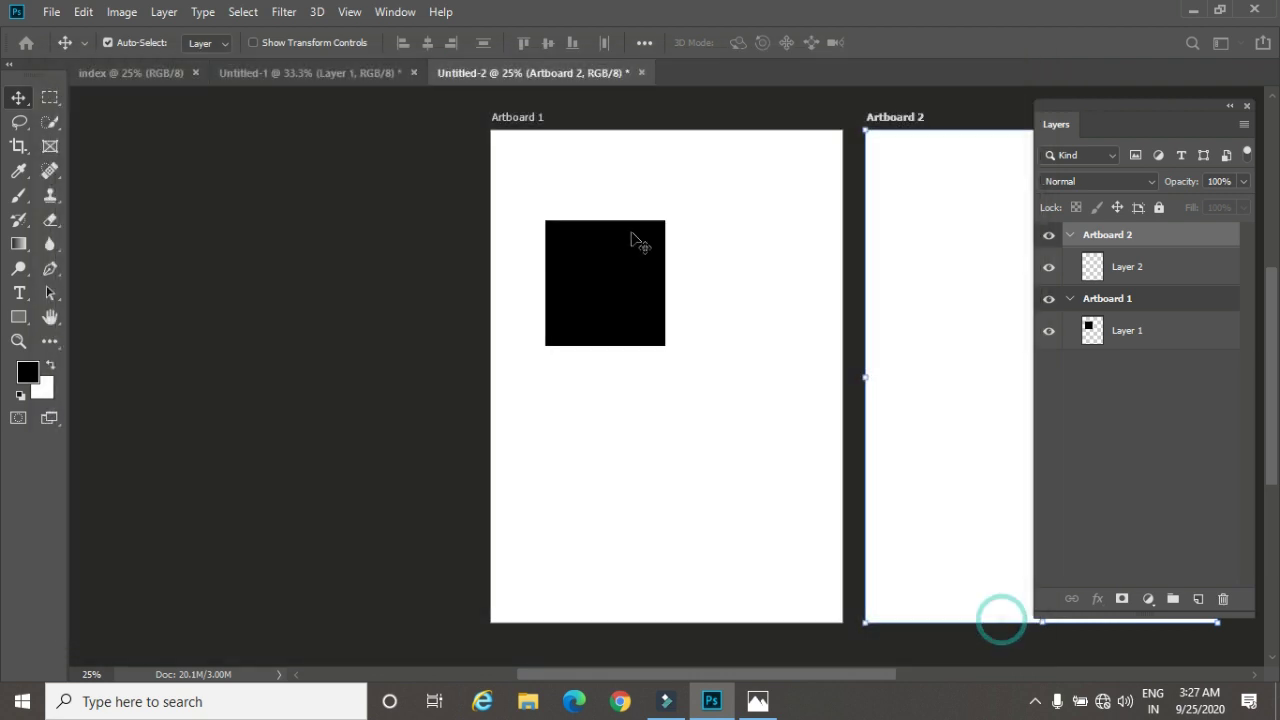
# Step: Close the Untitled-2, Untitled-1 and index documents, discarding unsaved changes
pyautogui.click(641, 73)
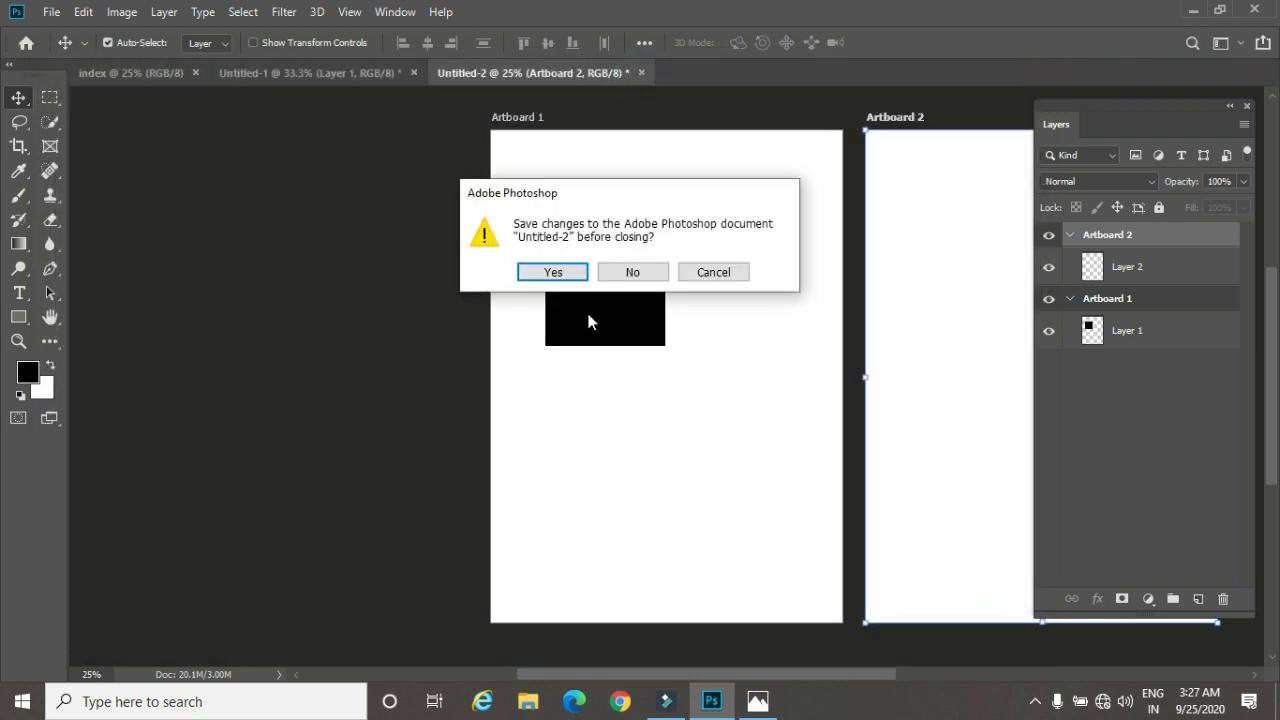
pyautogui.click(635, 276)
pyautogui.click(414, 73)
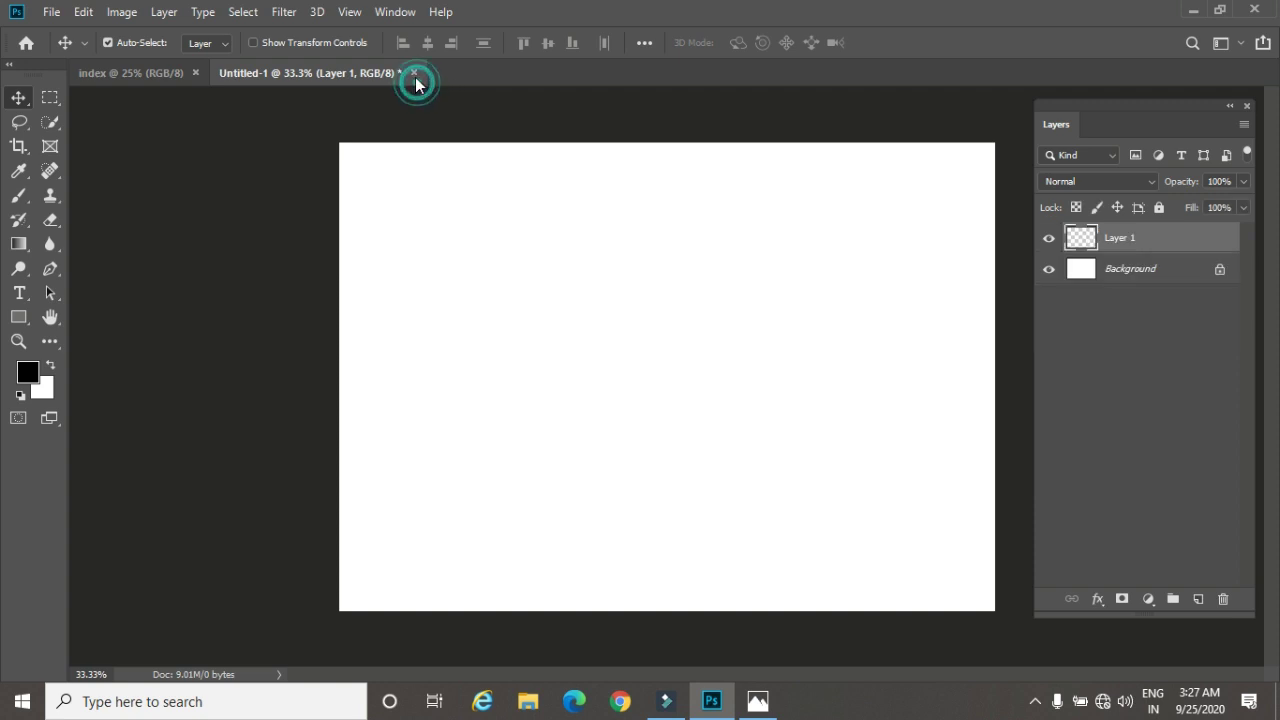
pyautogui.click(619, 273)
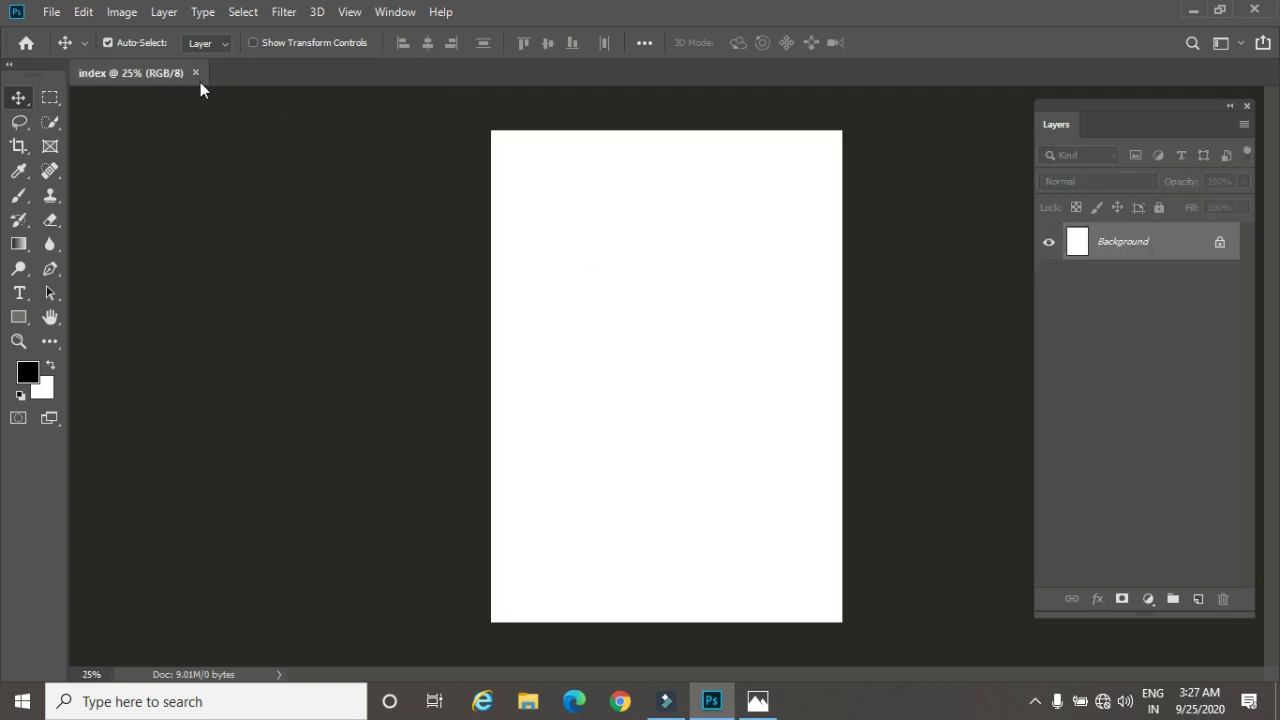
pyautogui.click(195, 73)
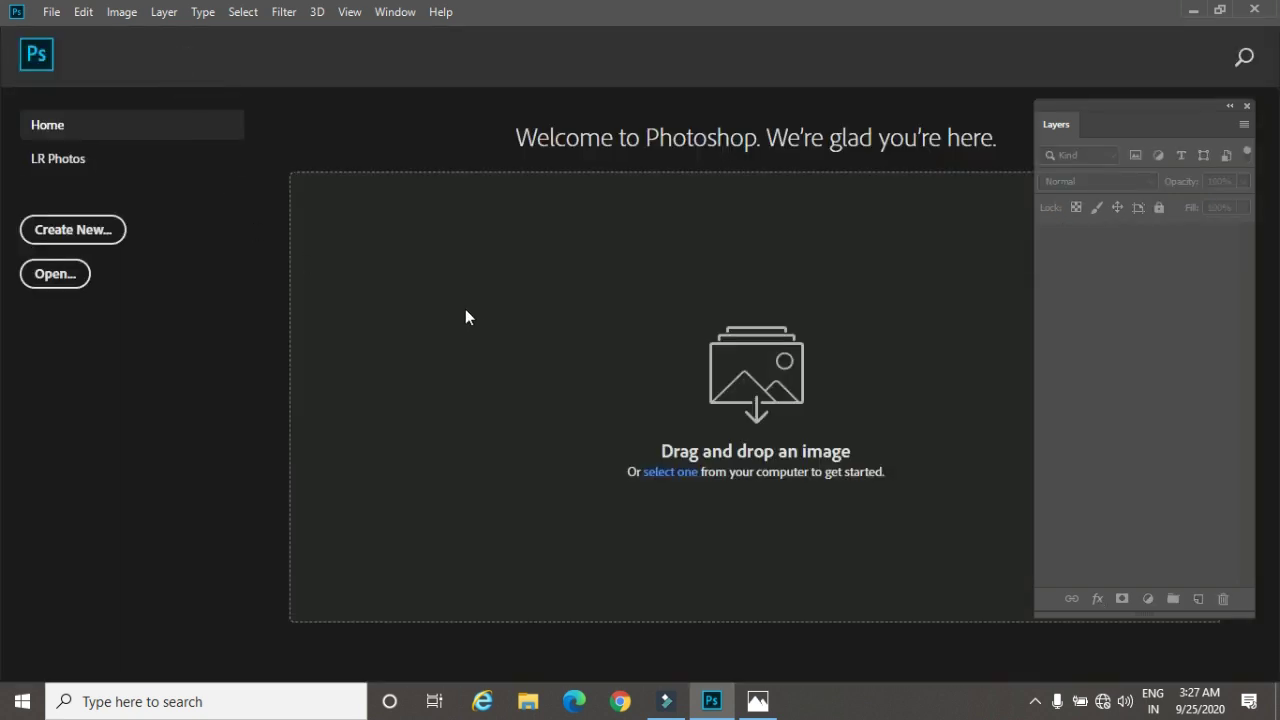
# Step: Open the keyboard image 811YM2Go9GL._SL1500_.jpg from the Desktop
pyautogui.hotkey('ctrl', 'o')
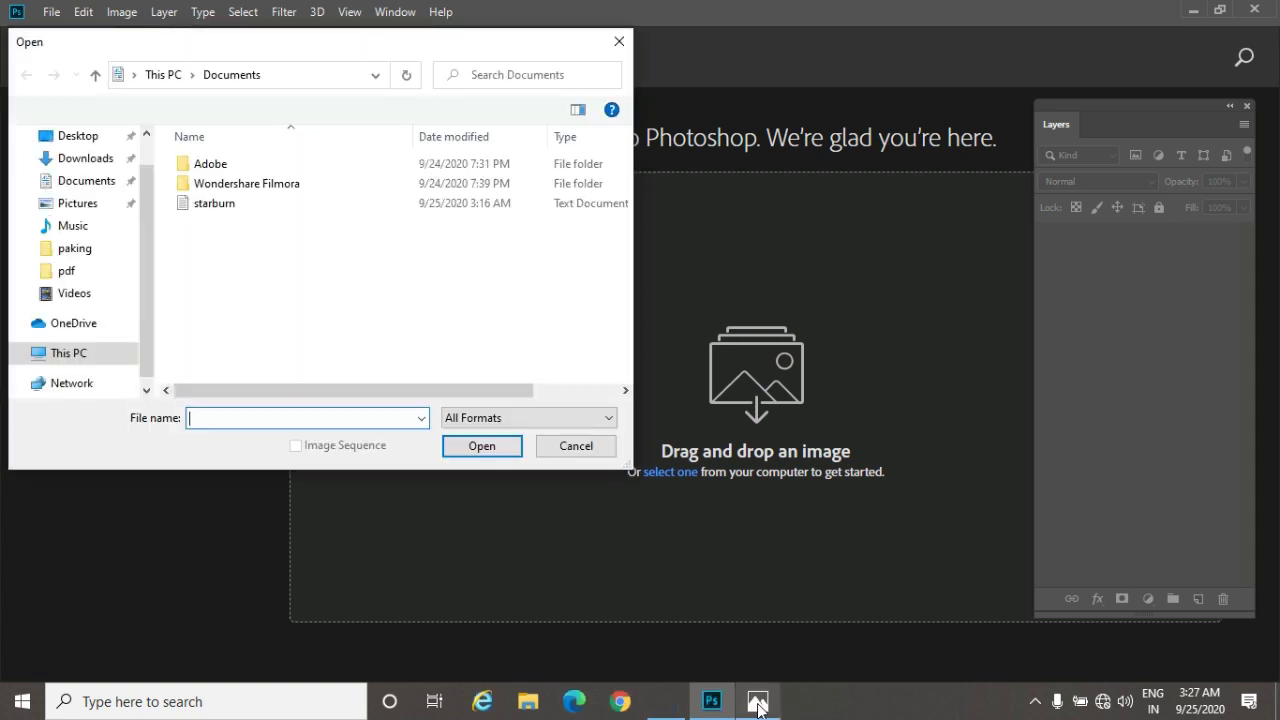
pyautogui.click(758, 703)
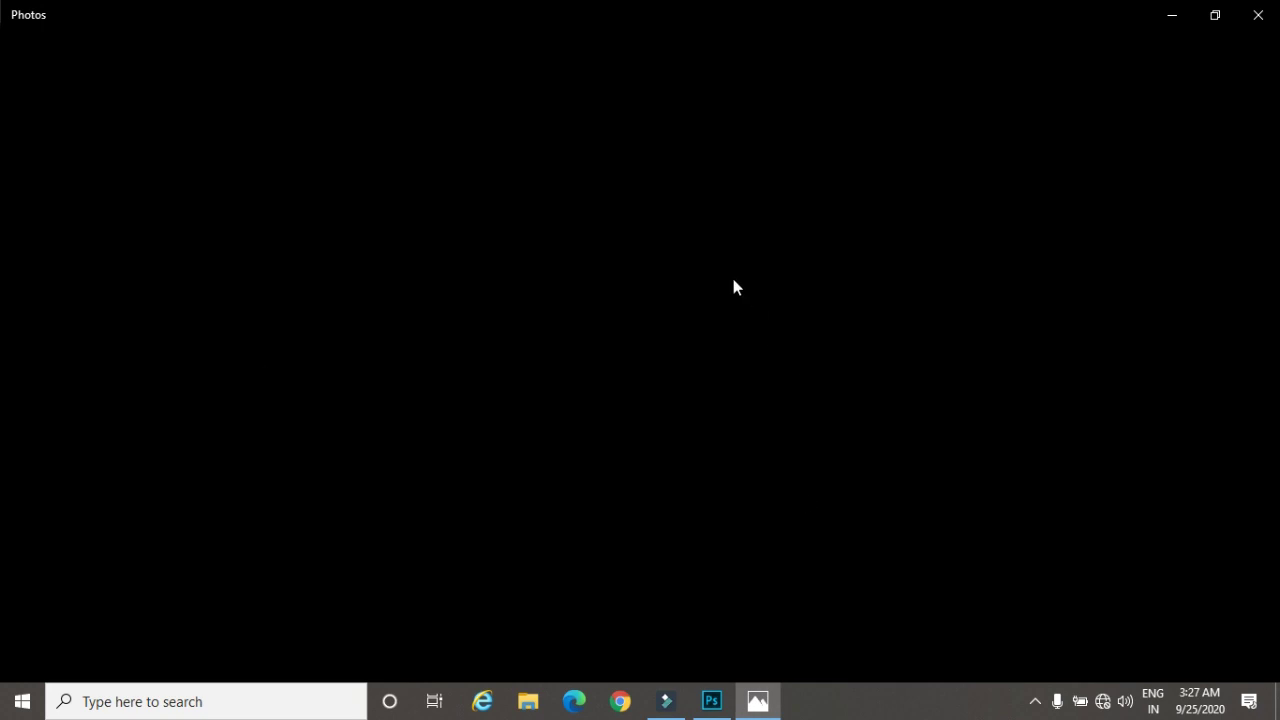
pyautogui.click(1172, 16)
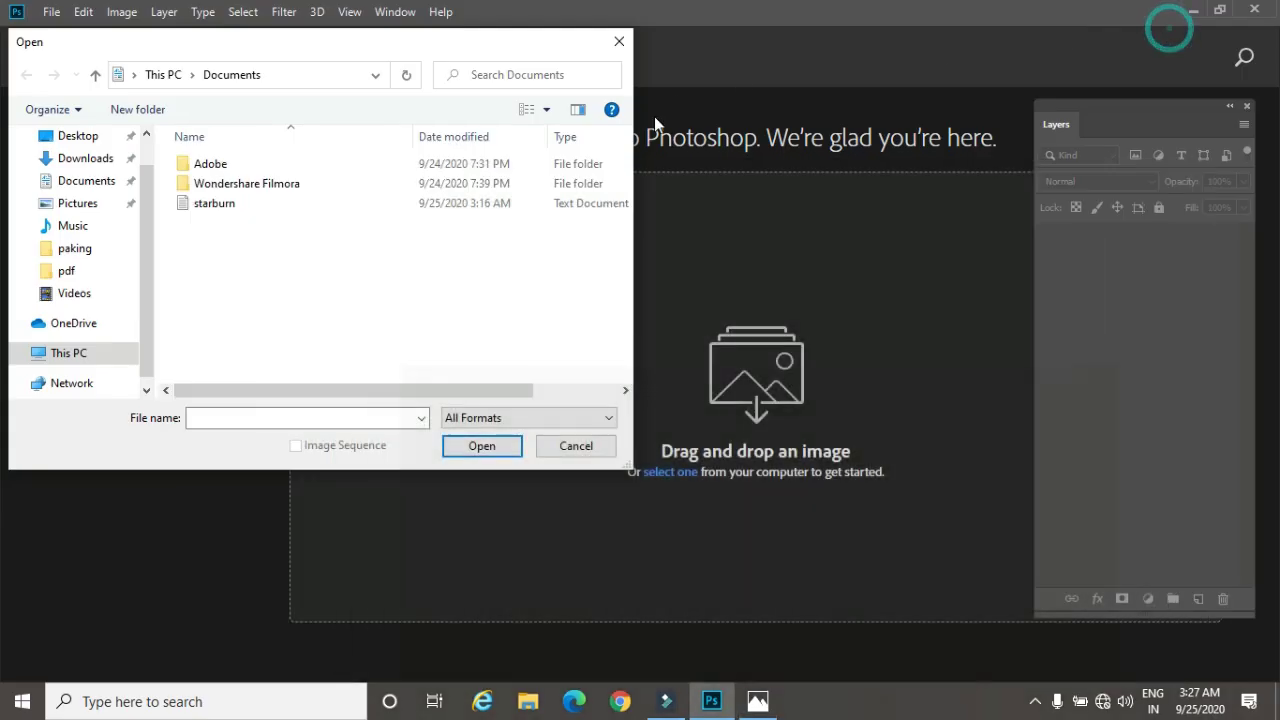
pyautogui.click(68, 136)
pyautogui.click(252, 206)
pyautogui.click(505, 458)
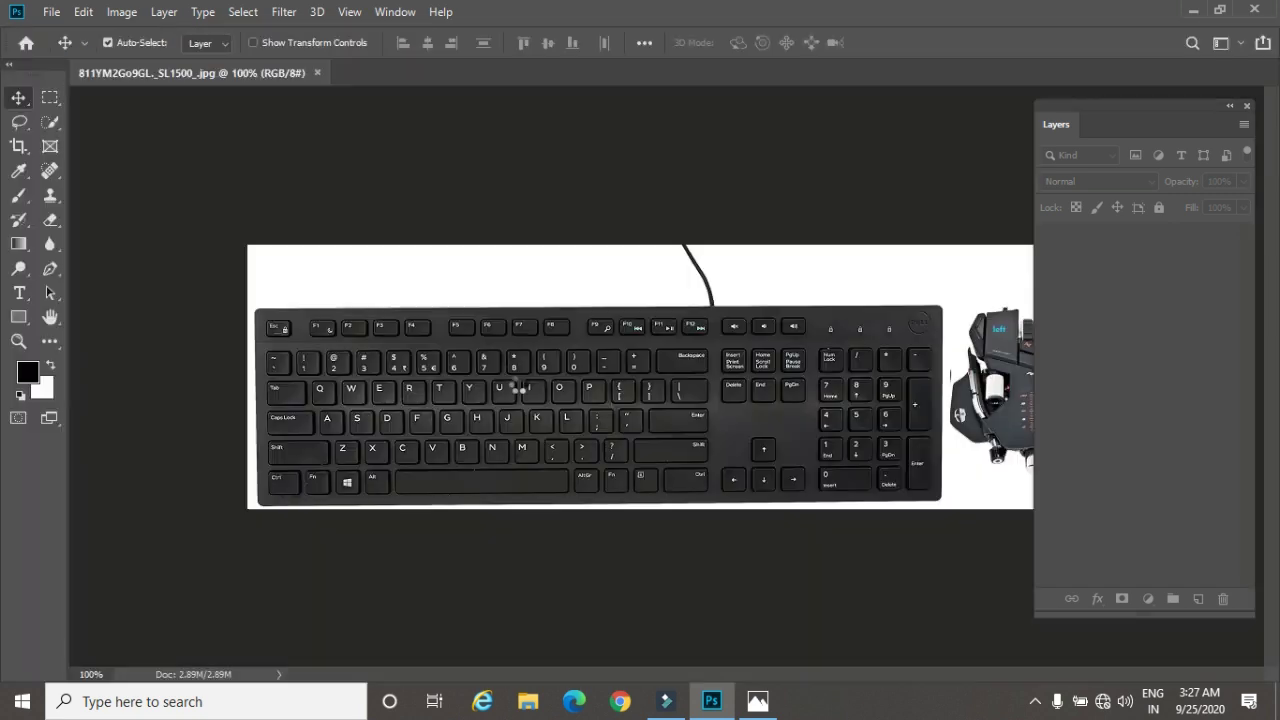
# Step: Open the portrait image 3I1A3813-Kopie-2-250x250 from the Desktop's photoshop image folder
pyautogui.click(51, 16)
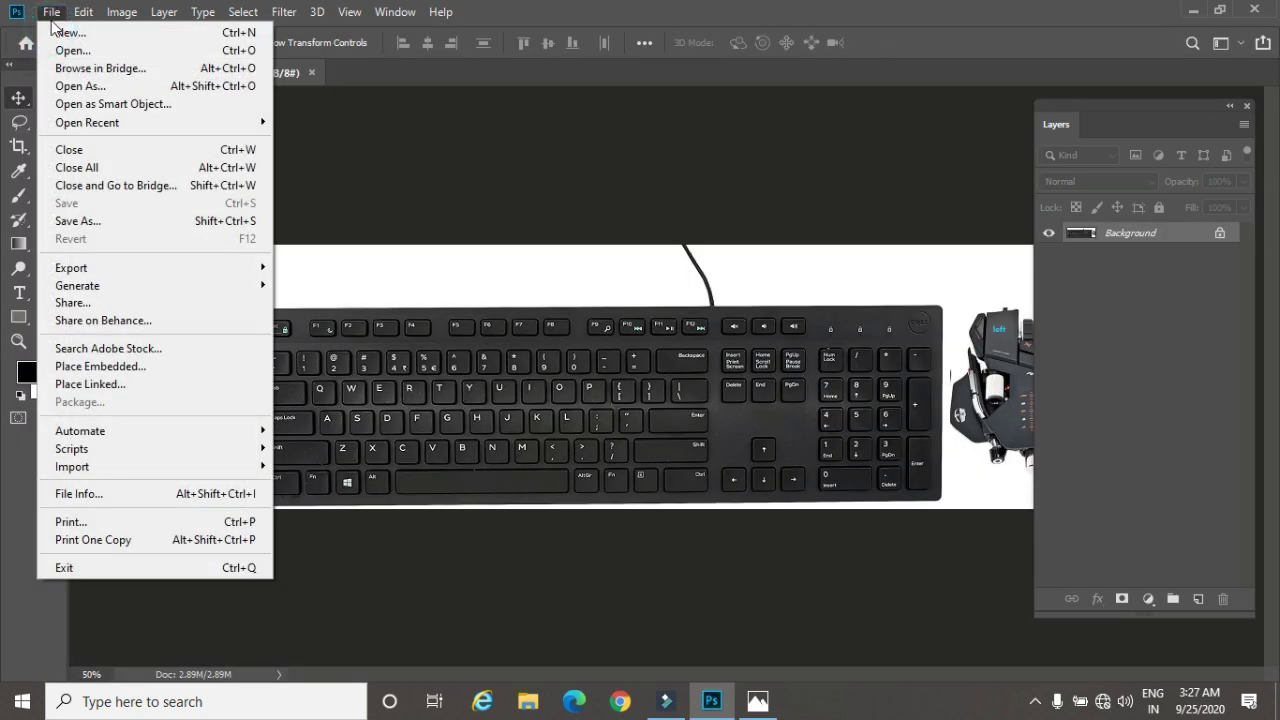
pyautogui.click(128, 55)
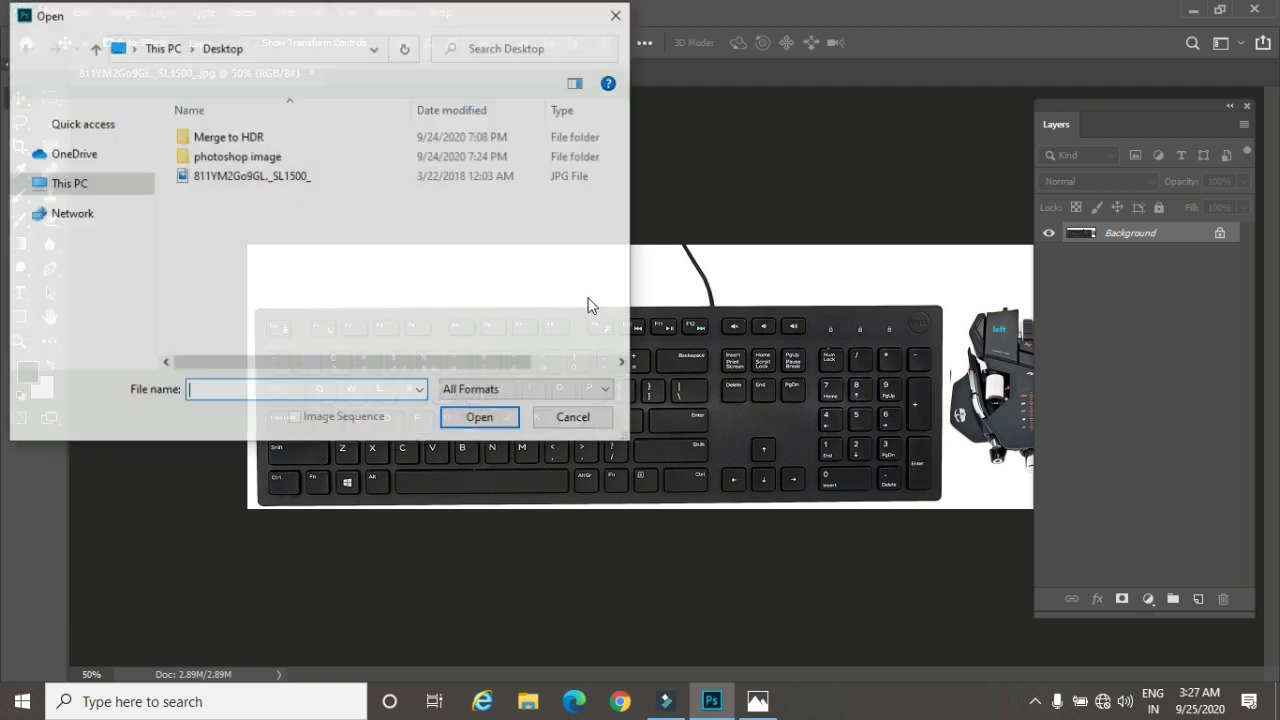
pyautogui.doubleClick(217, 158)
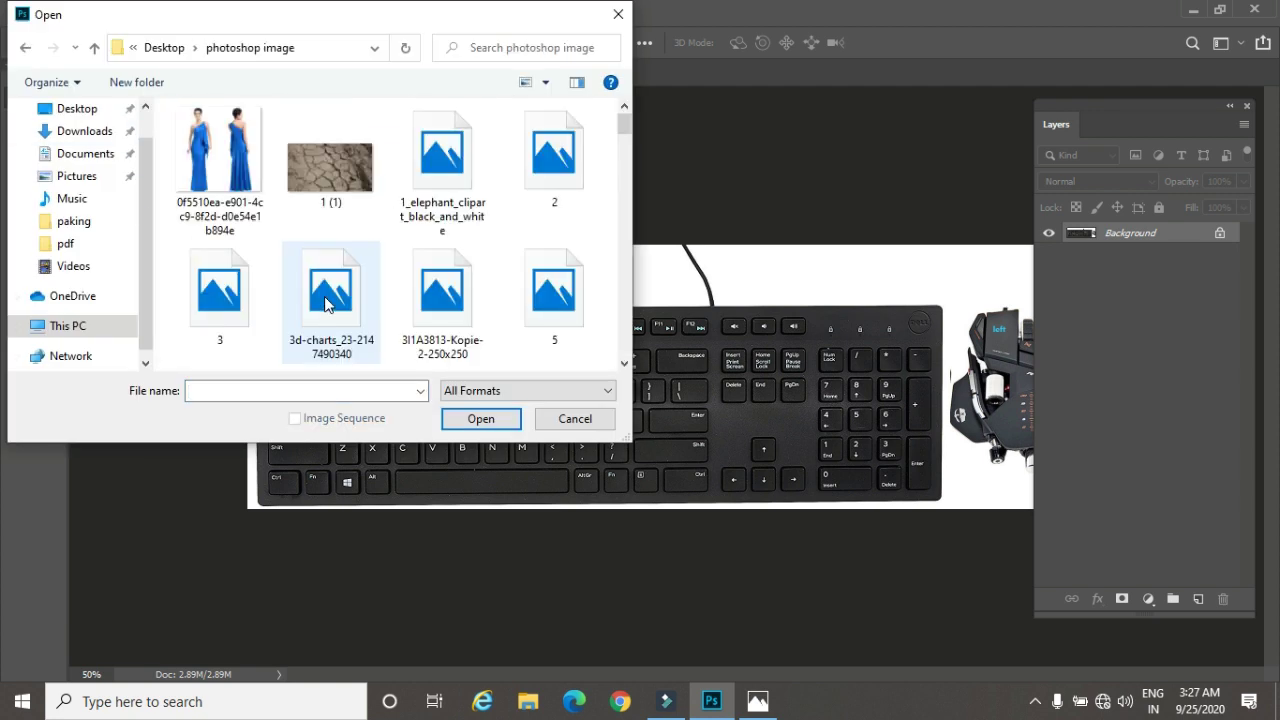
pyautogui.click(456, 303)
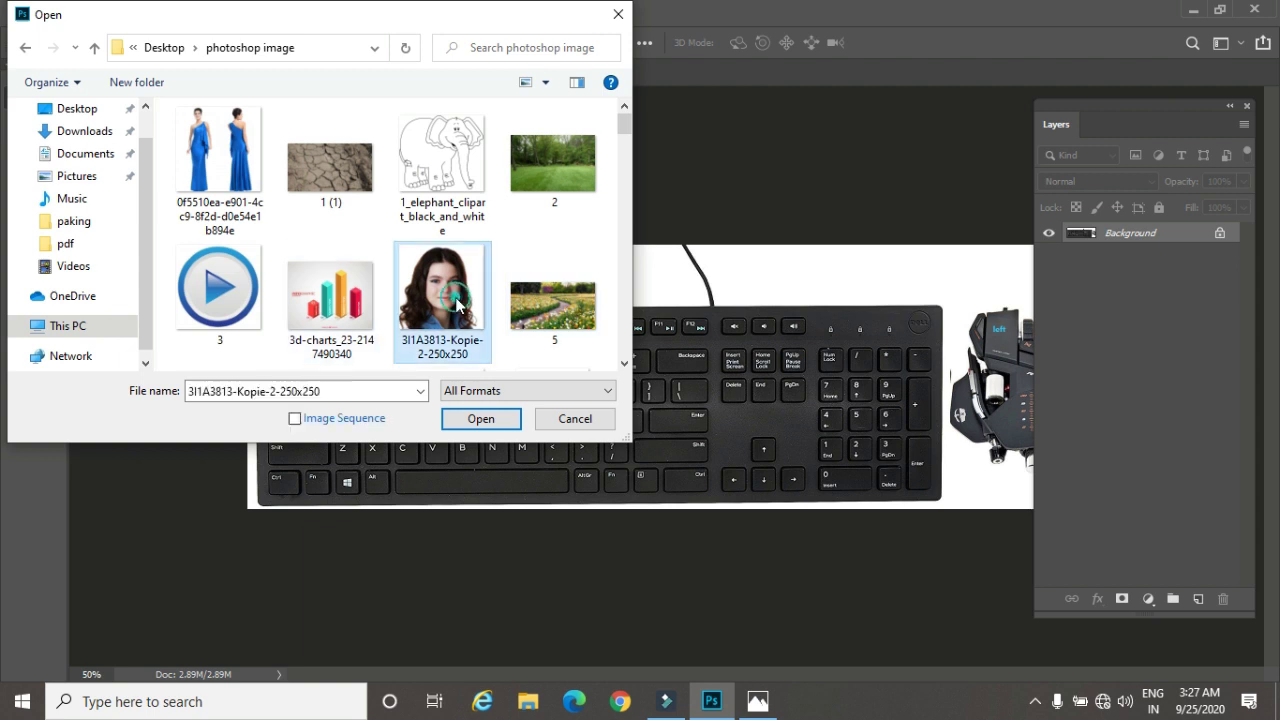
pyautogui.click(480, 419)
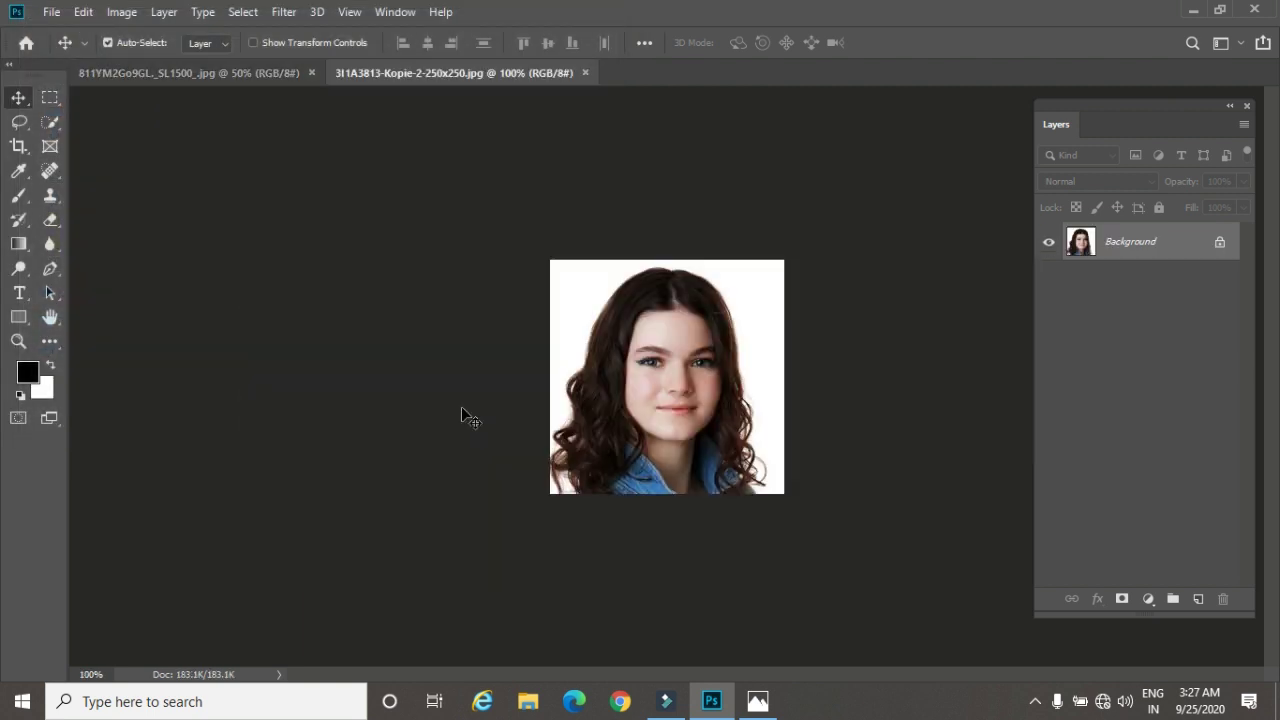
# Step: Select the entire portrait image in 3I1A3813-Kopie-2-250x250.jpg and copy it to the clipboard
pyautogui.click(183, 74)
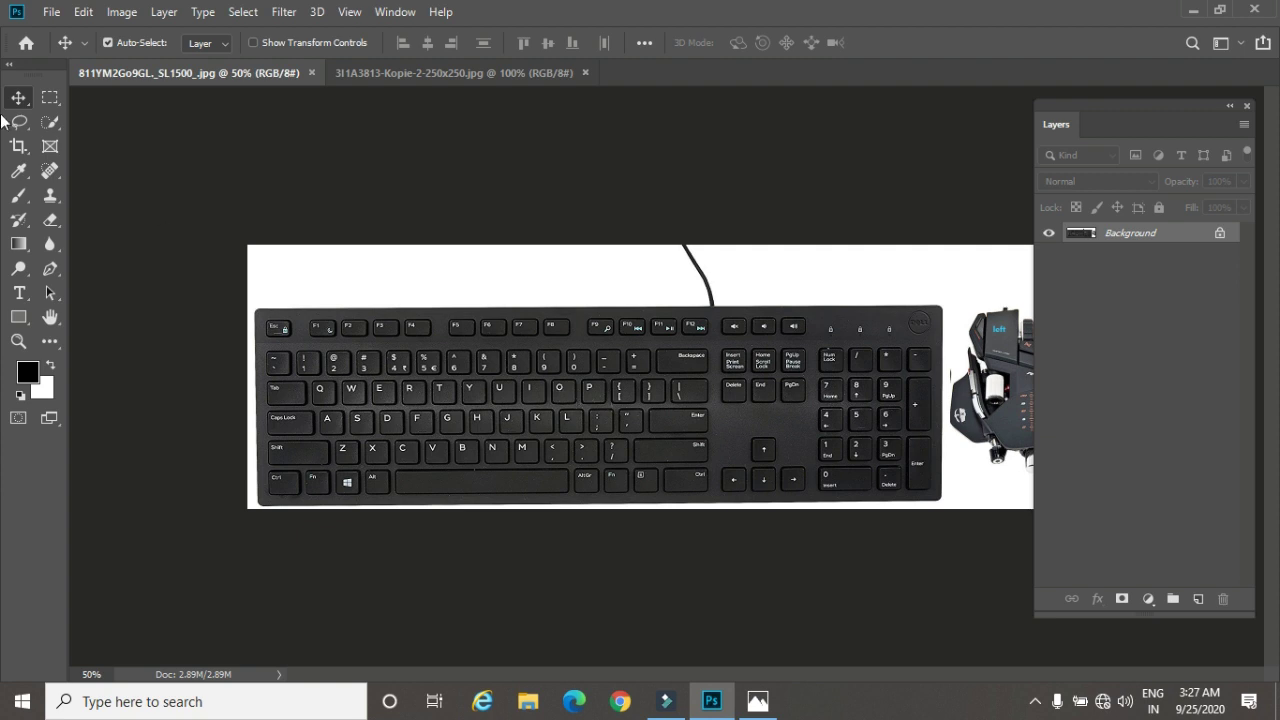
pyautogui.click(58, 13)
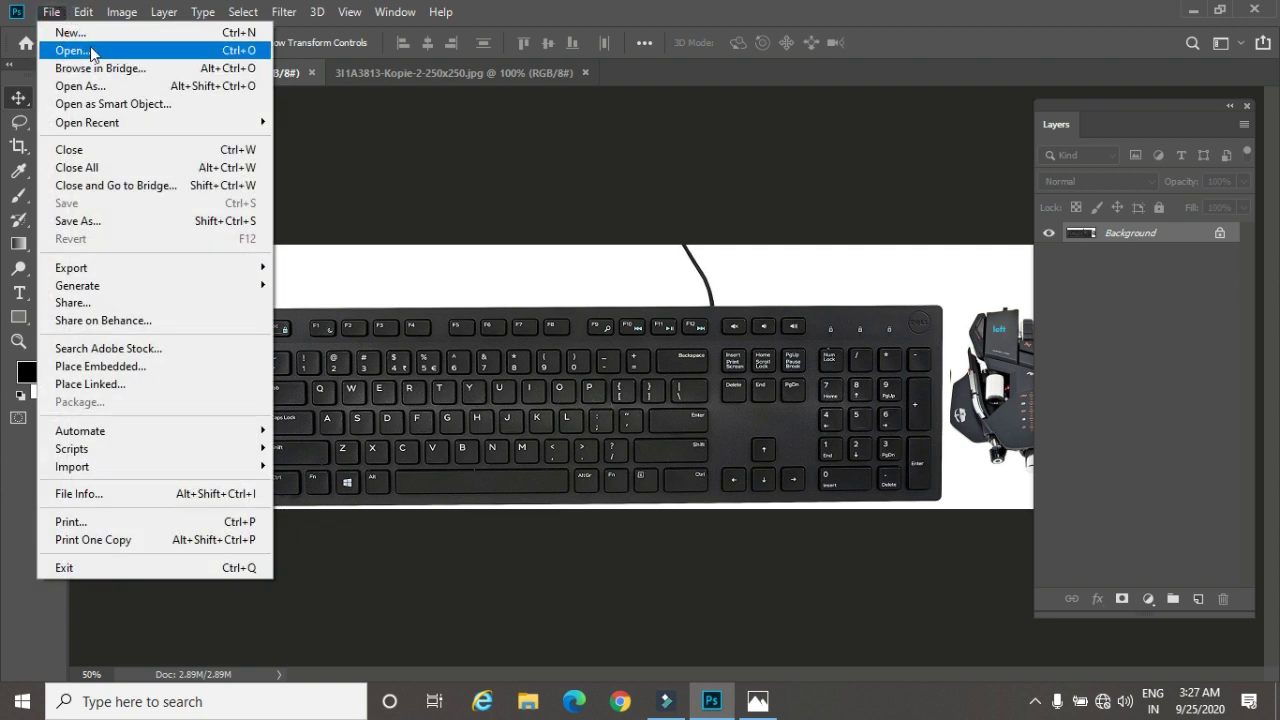
pyautogui.click(395, 73)
pyautogui.hotkey('ctrl', 'a')
pyautogui.click(240, 75)
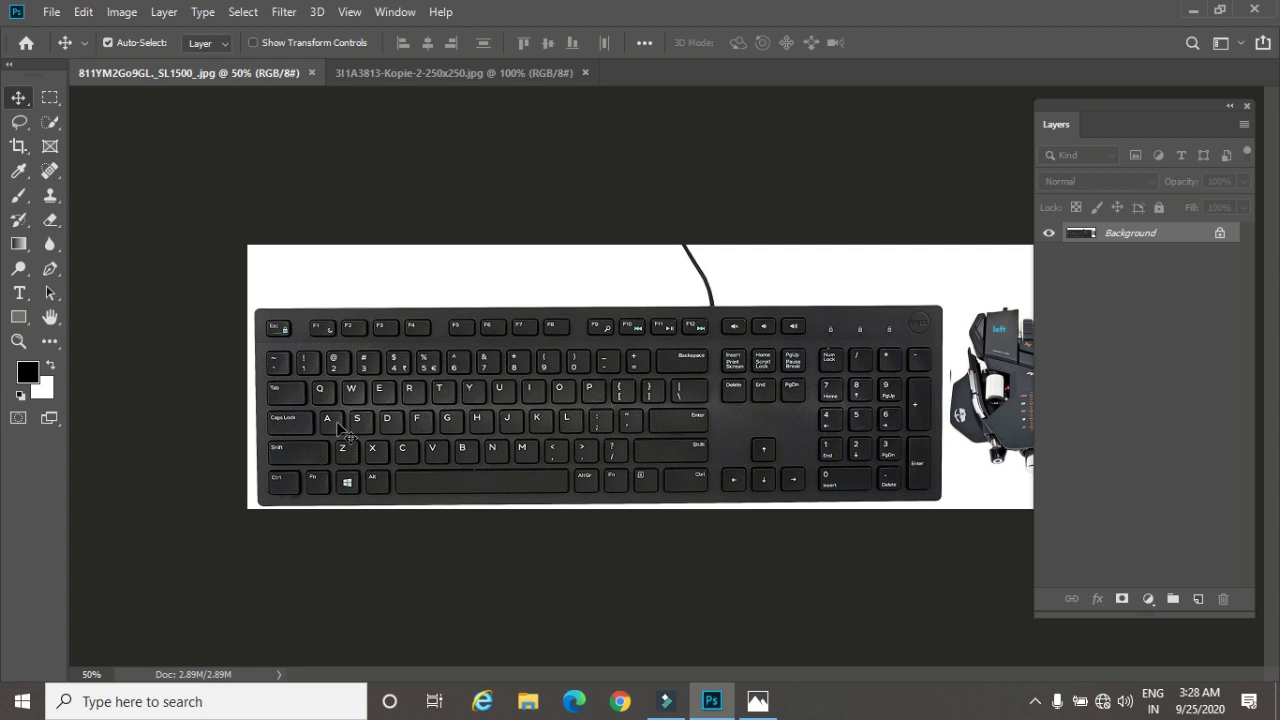
pyautogui.click(395, 75)
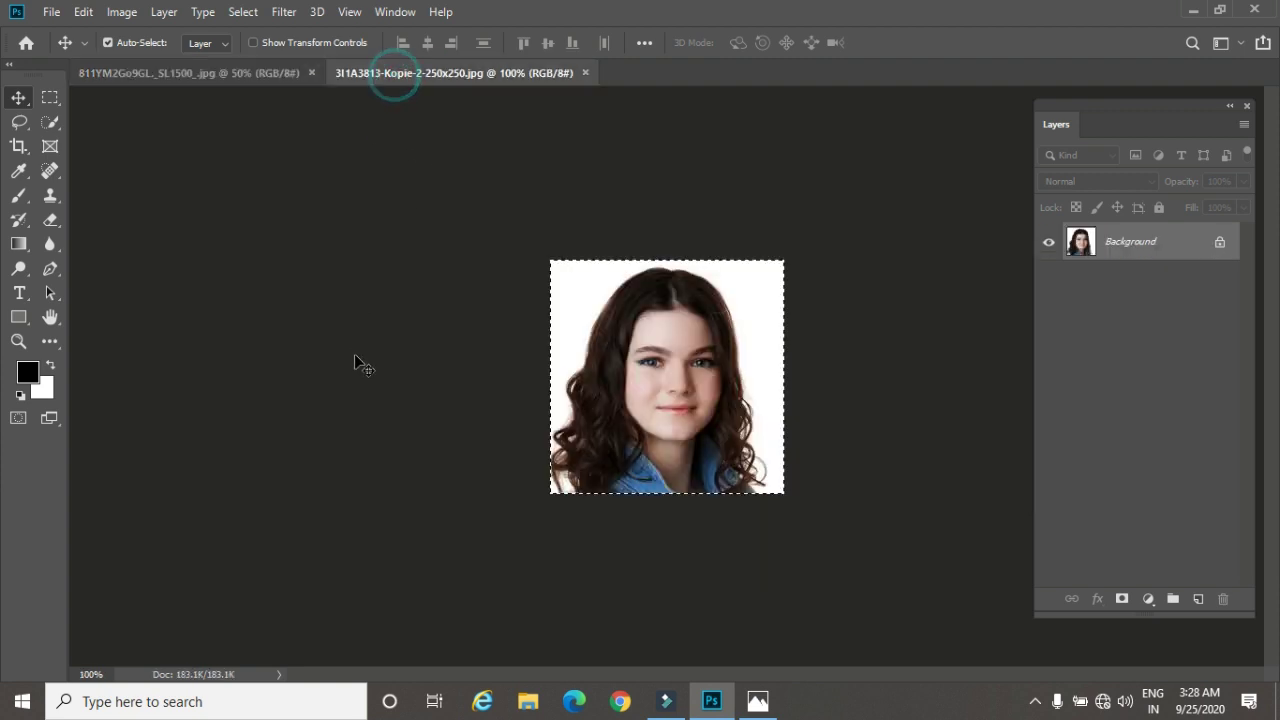
pyautogui.click(216, 72)
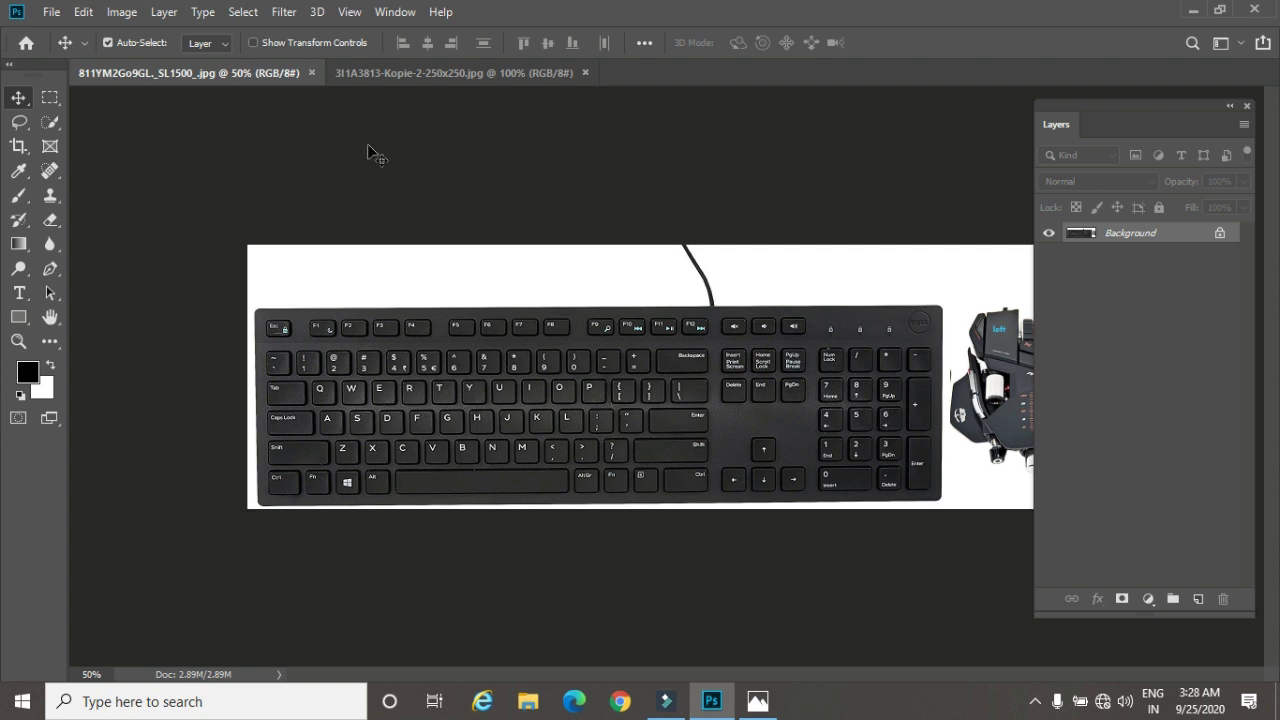
pyautogui.click(444, 75)
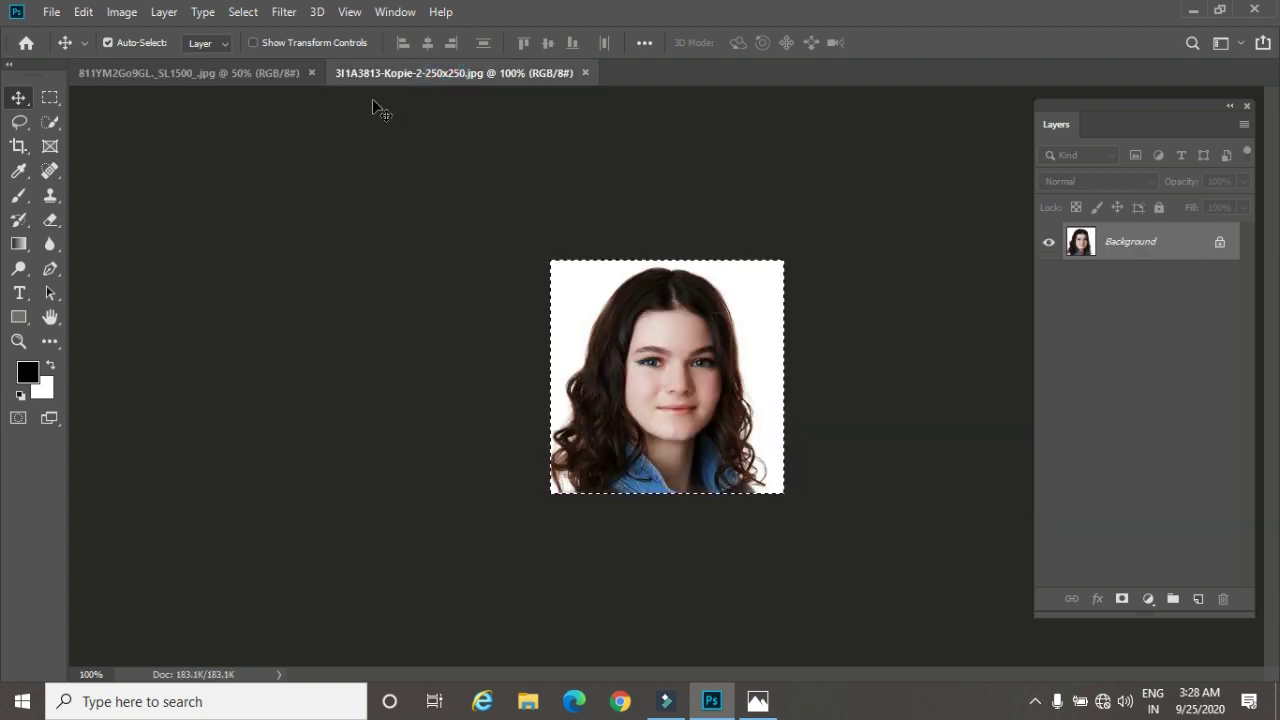
pyautogui.hotkey('ctrl', 'c')
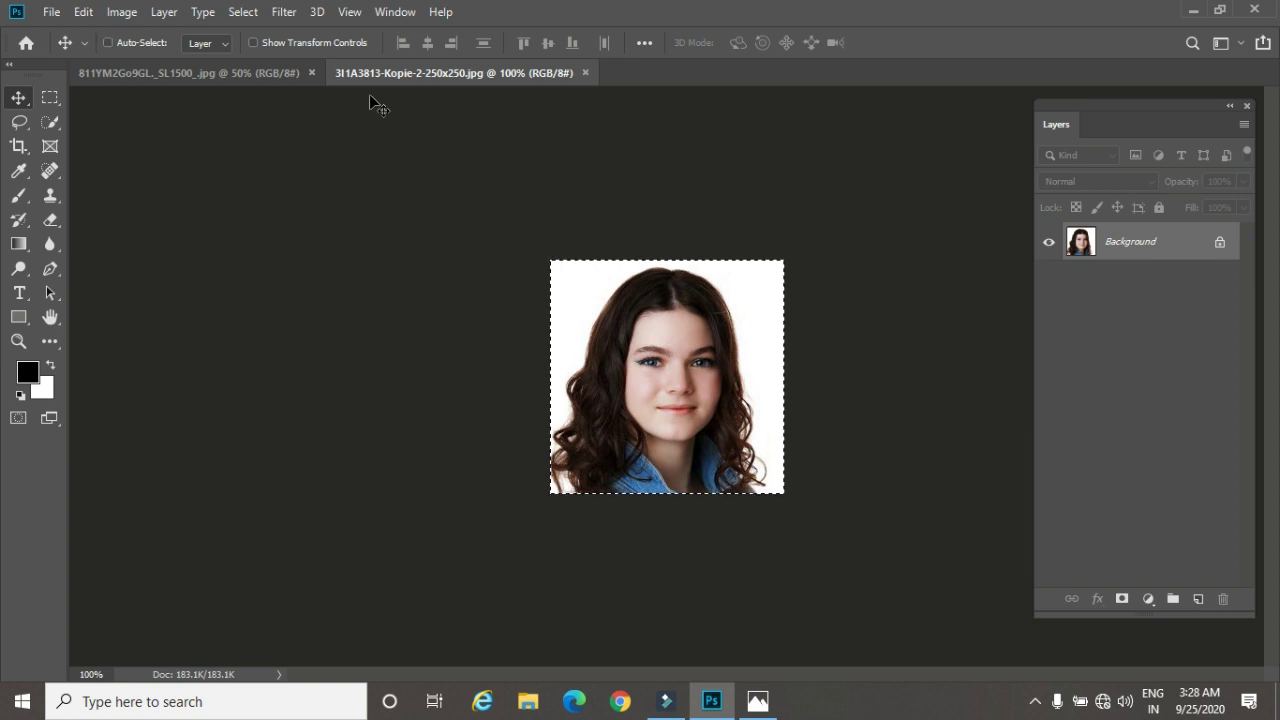
# Step: Create a 250 x 250 px document at 72 ppi in Bitmap color mode and paste the copied portrait into it
pyautogui.click(51, 12)
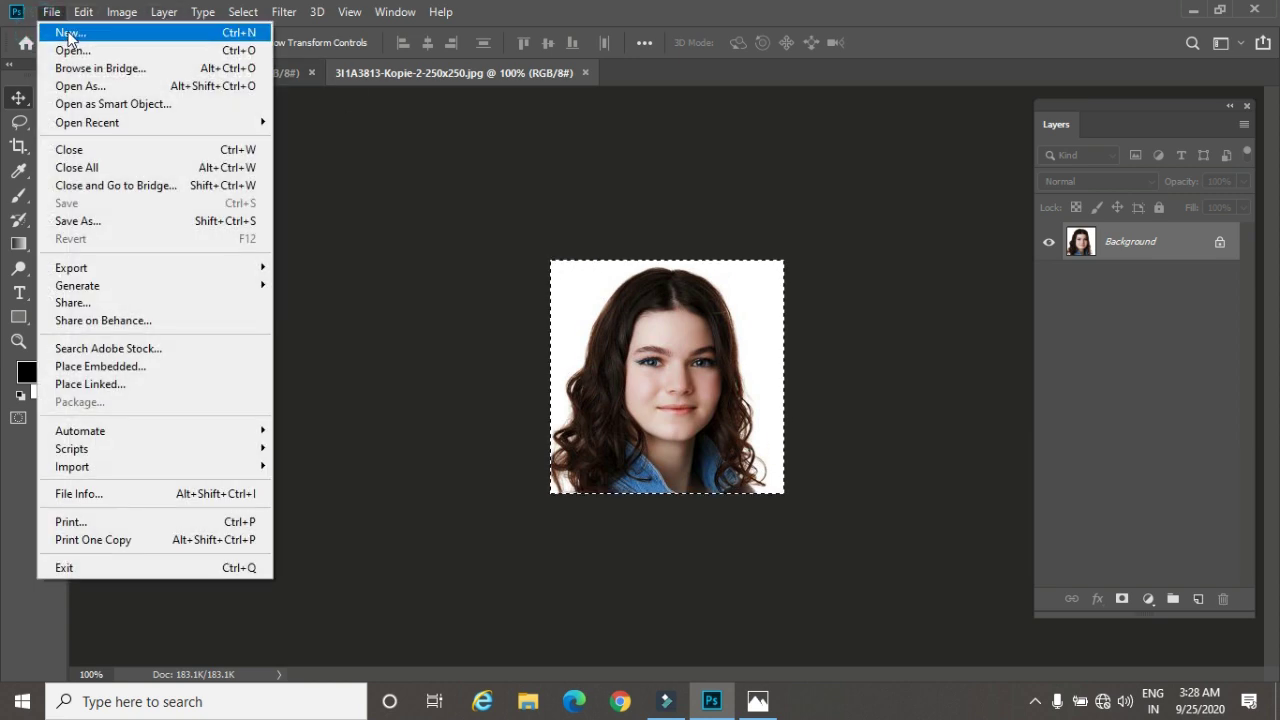
pyautogui.click(68, 34)
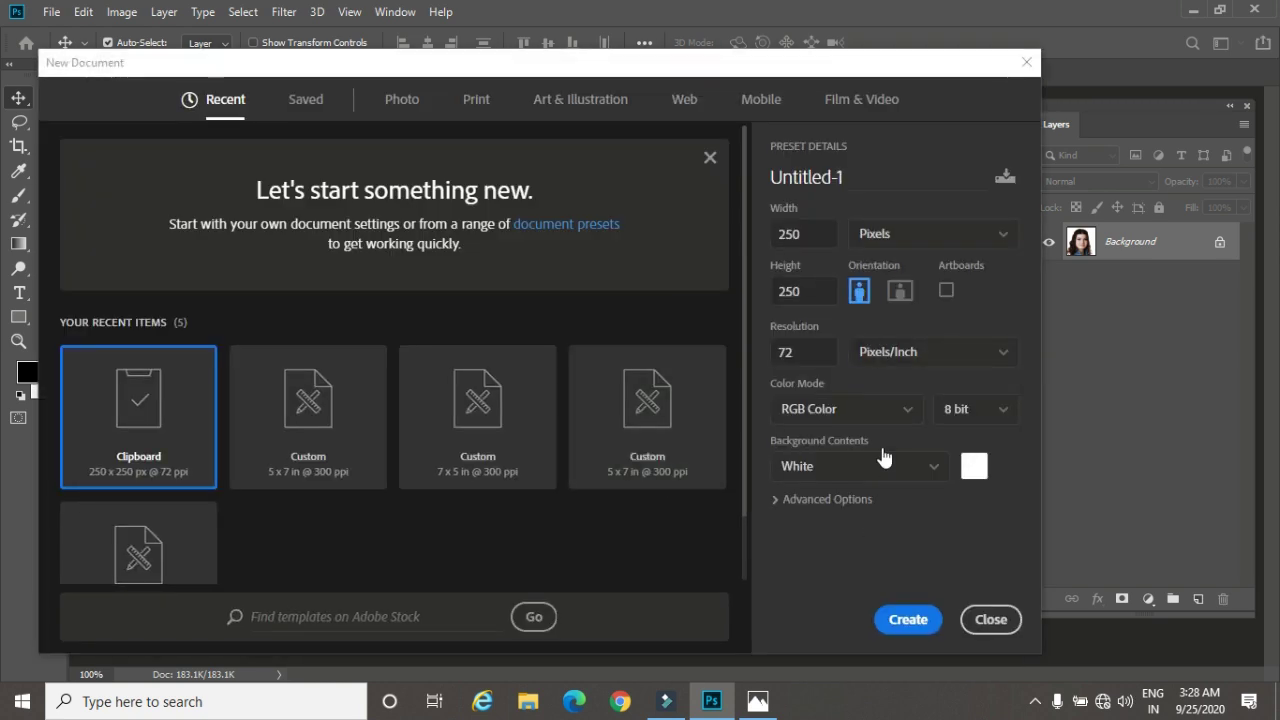
pyautogui.click(830, 410)
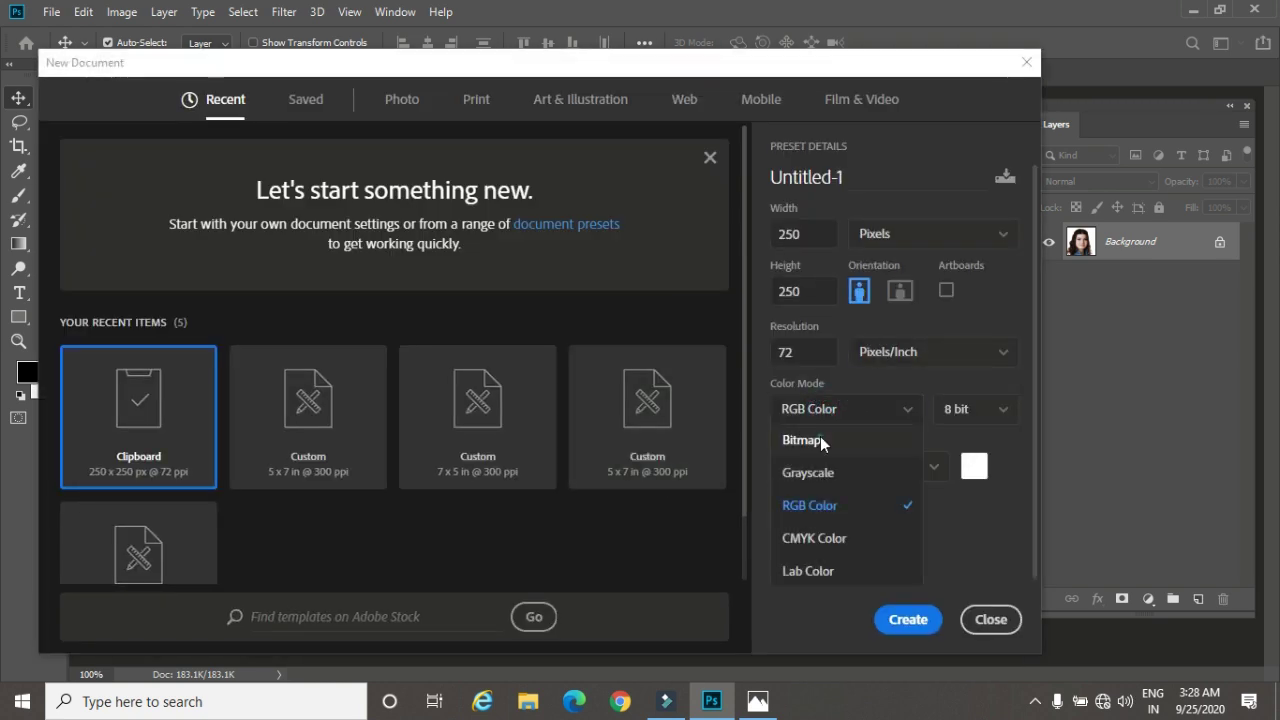
pyautogui.click(820, 440)
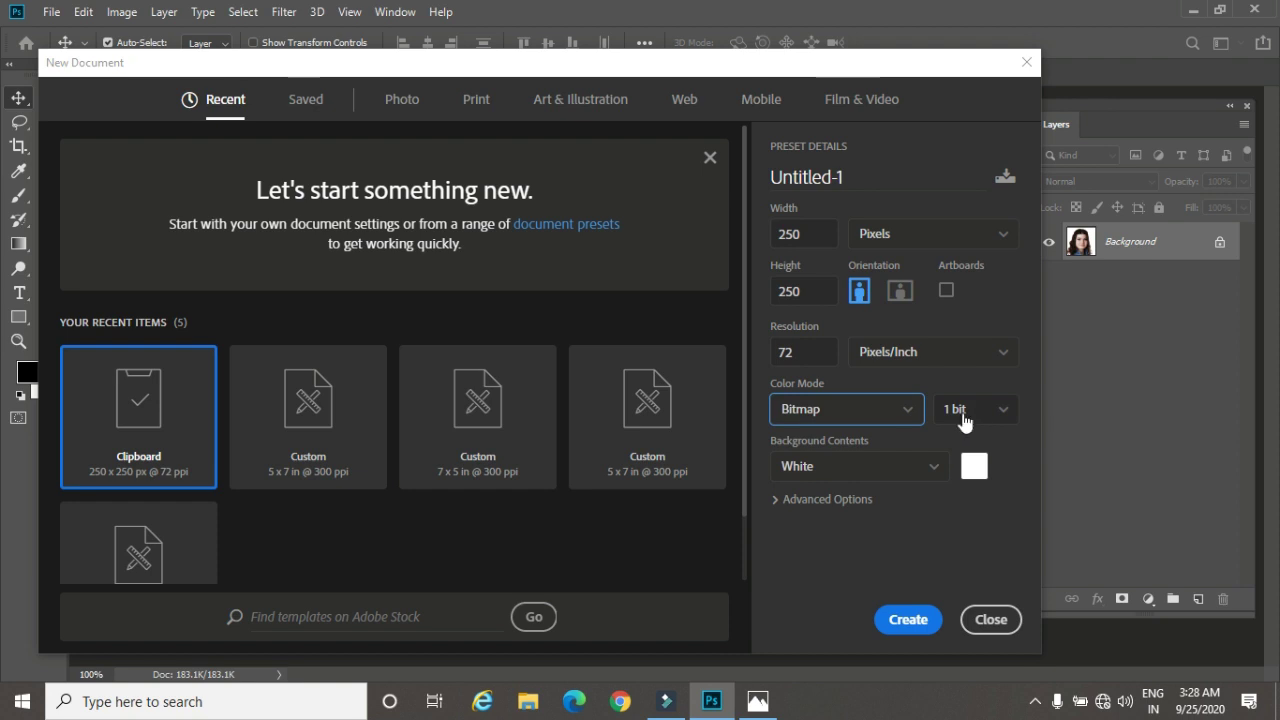
pyautogui.click(912, 620)
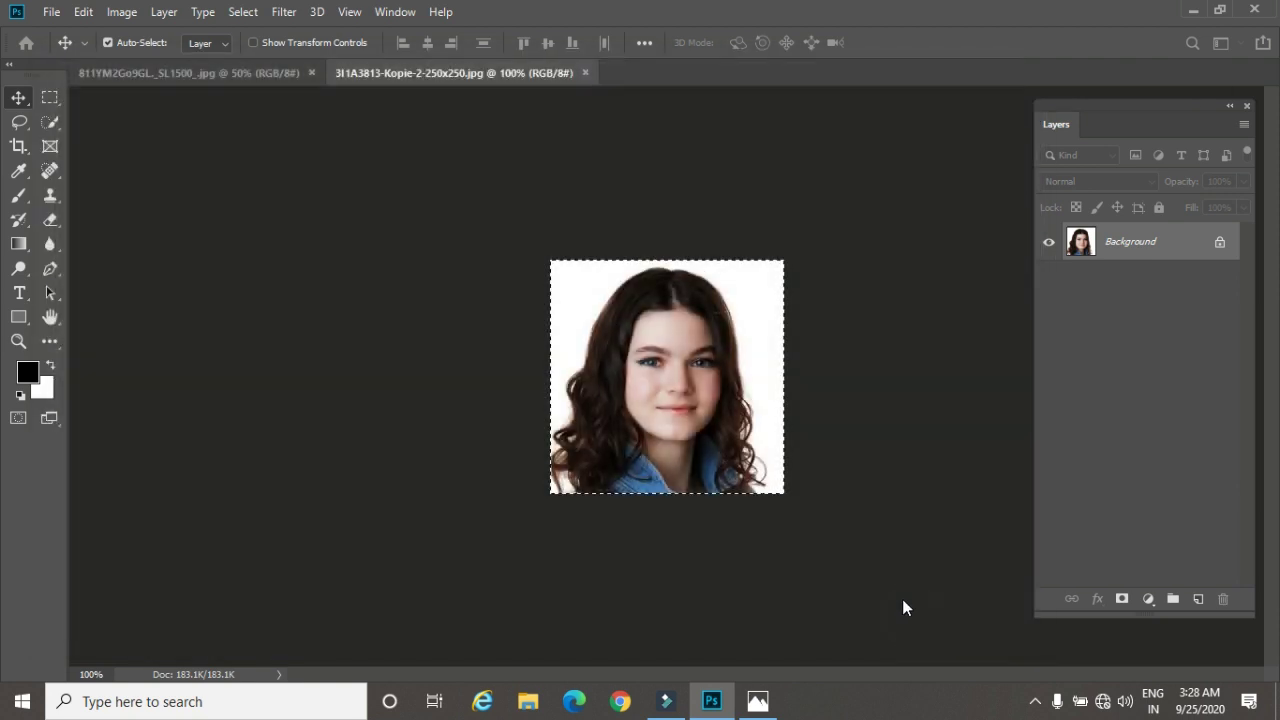
pyautogui.hotkey('ctrl', 'v')
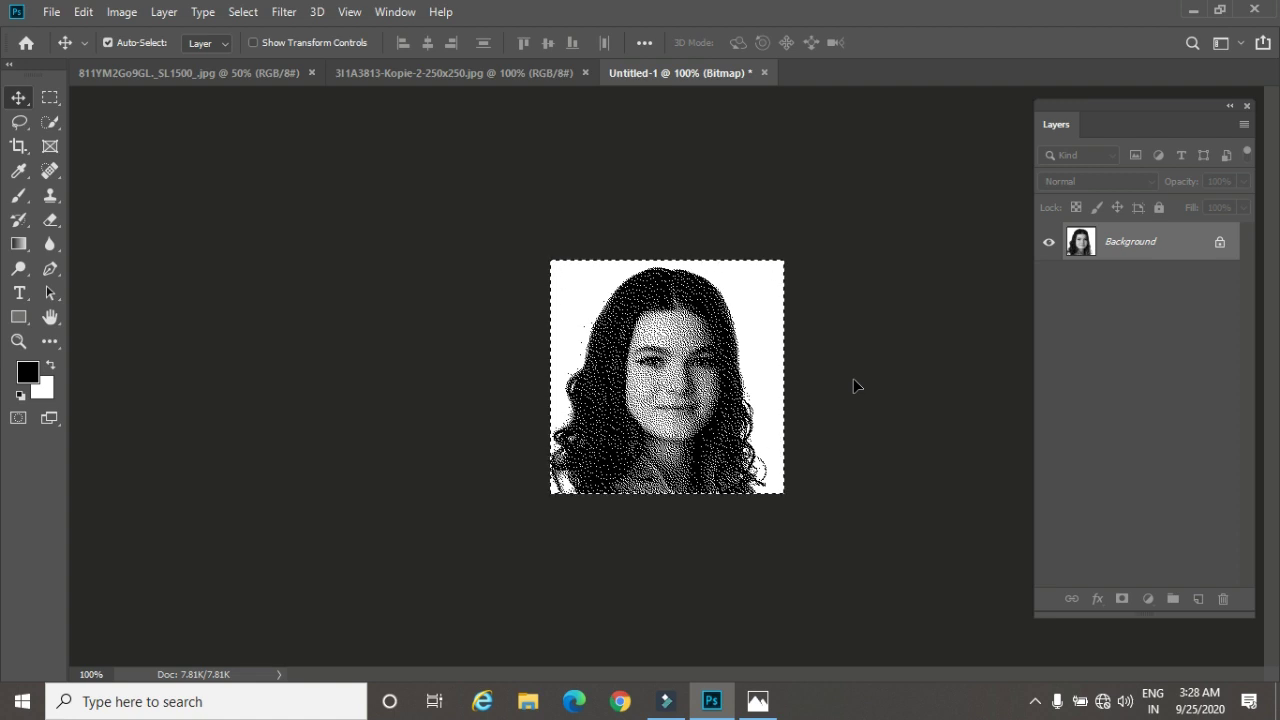
# Step: Create another 250 x 250 px document in Grayscale color mode and paste the portrait into it
pyautogui.click(51, 11)
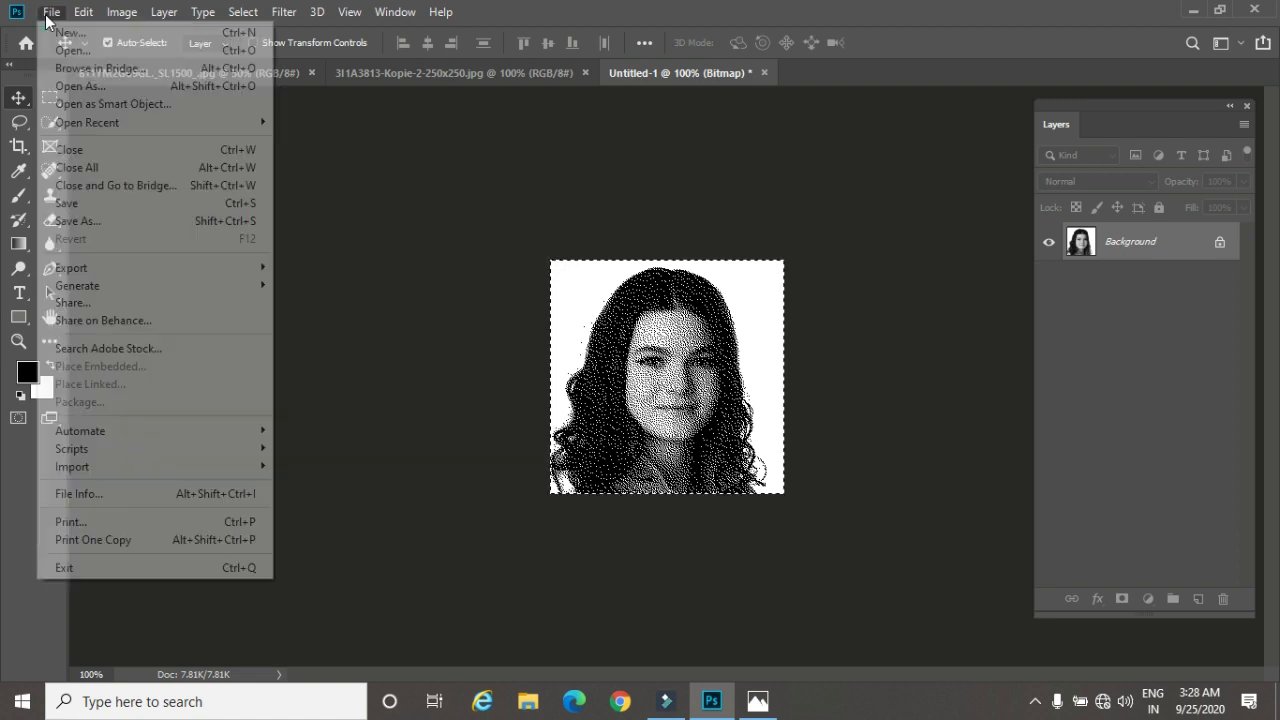
pyautogui.click(51, 11)
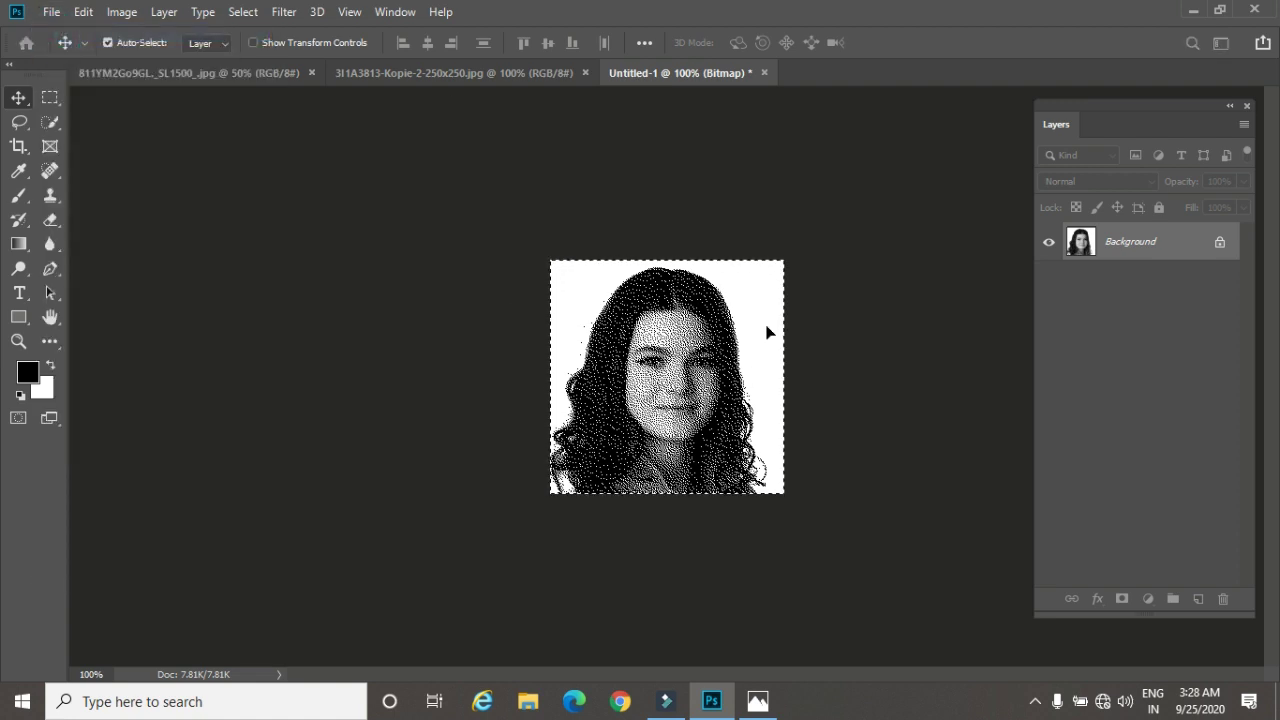
pyautogui.hotkey('ctrl', 'n')
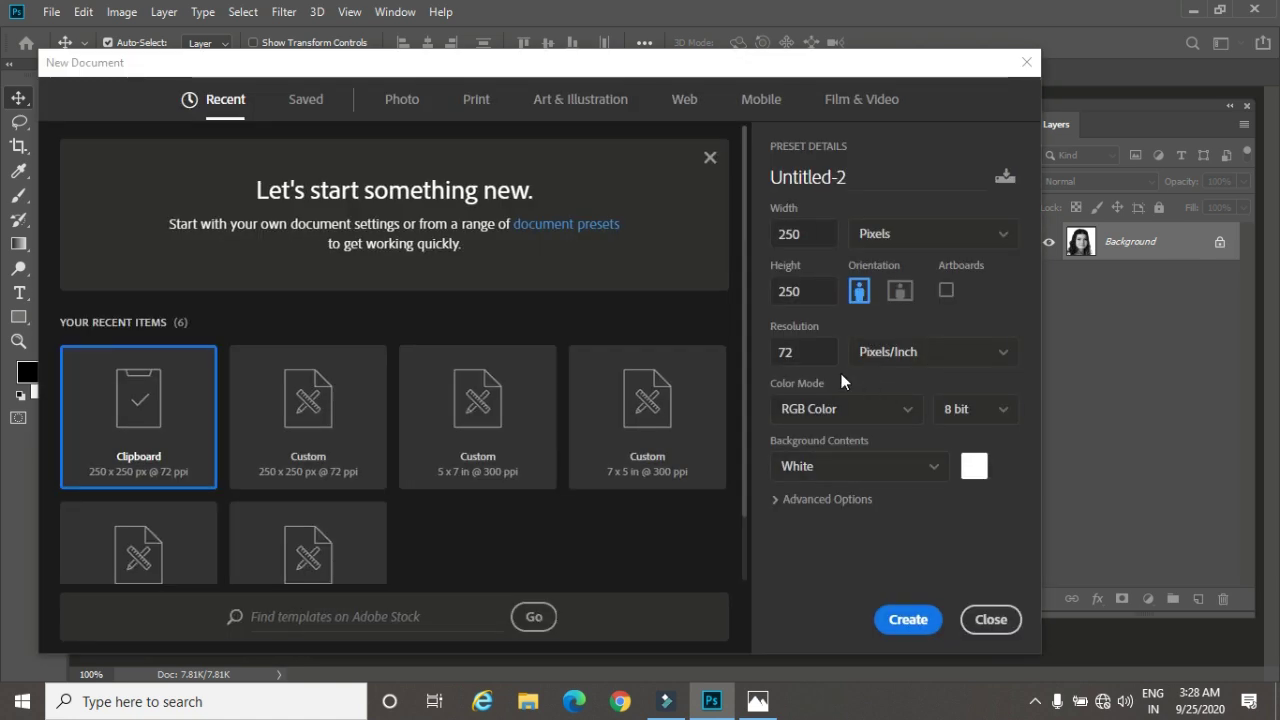
pyautogui.click(845, 410)
pyautogui.click(820, 476)
pyautogui.click(910, 619)
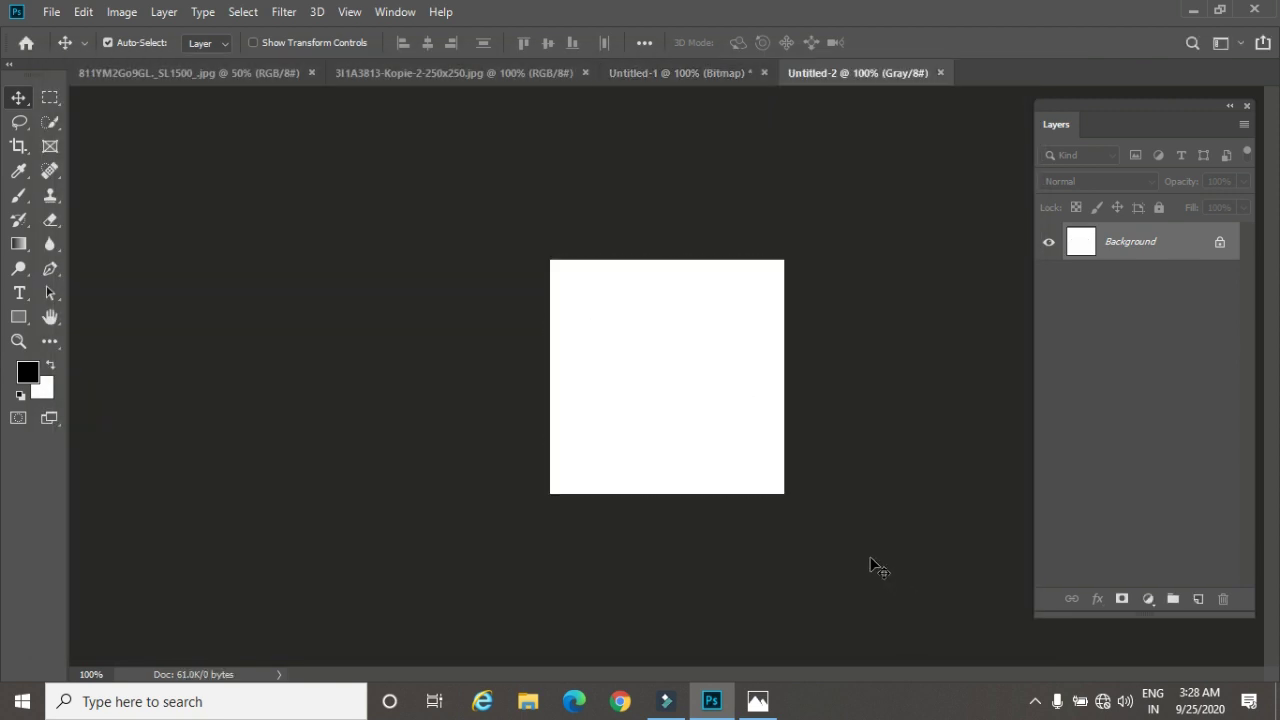
pyautogui.hotkey('ctrl', 'v')
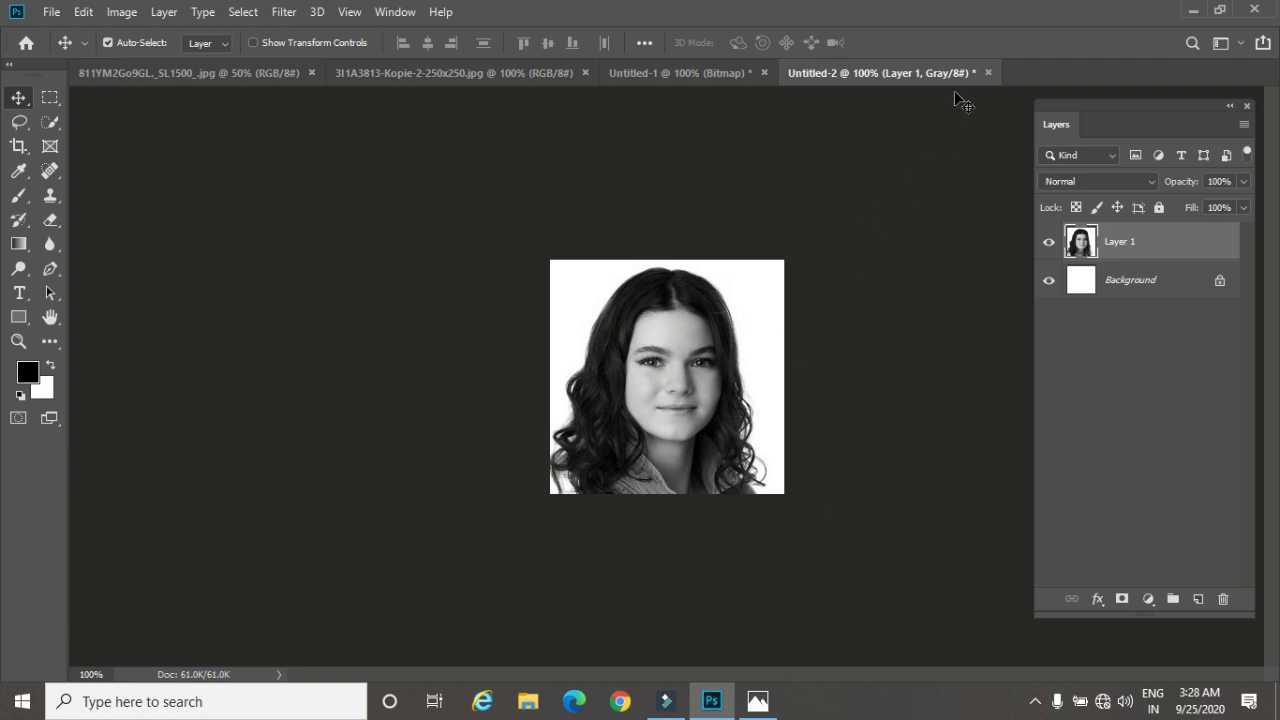
# Step: Set the foreground color to red d21414 in the grayscale document and compare its portrait with the bitmap version
pyautogui.click(28, 372)
pyautogui.click(608, 171)
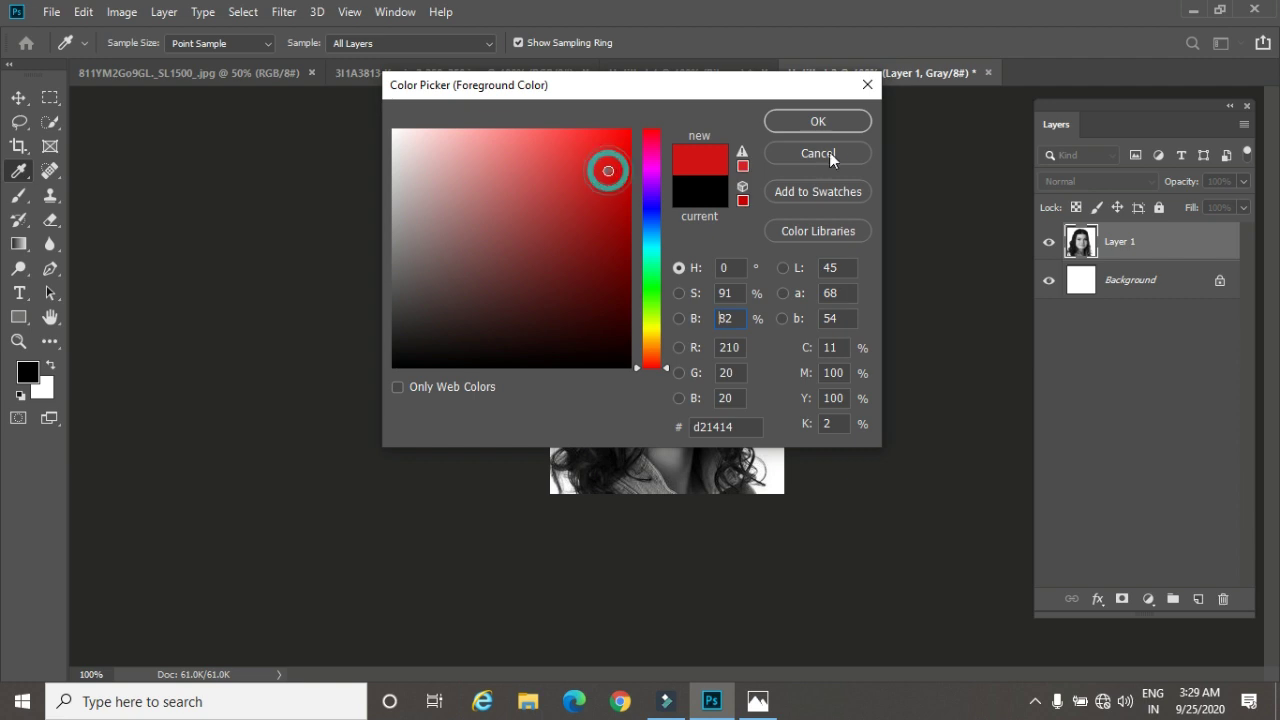
pyautogui.click(829, 122)
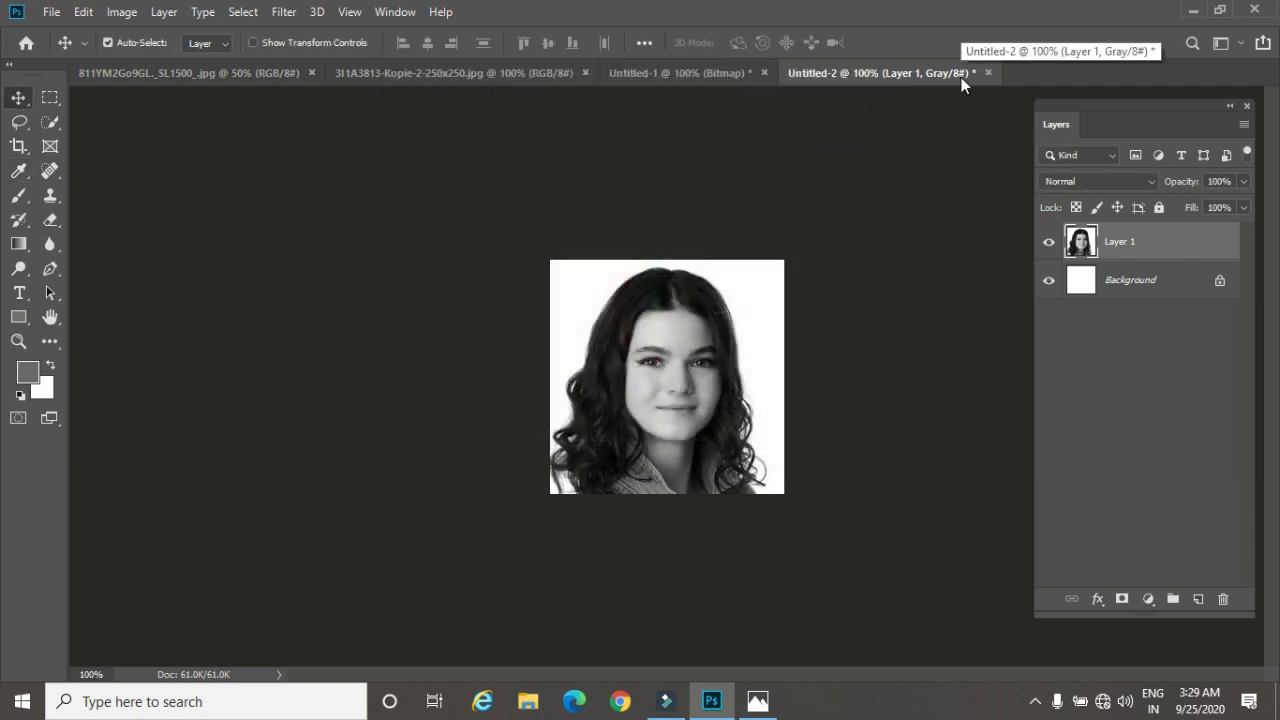
pyautogui.click(710, 79)
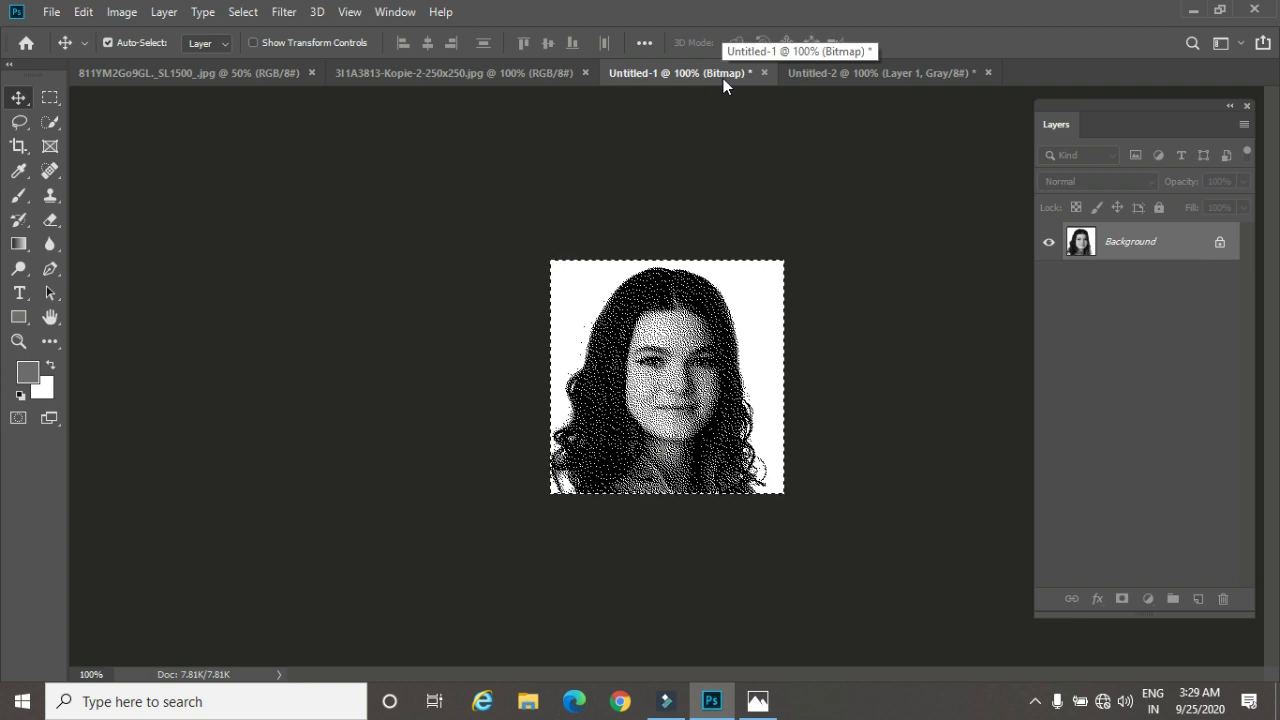
pyautogui.click(909, 73)
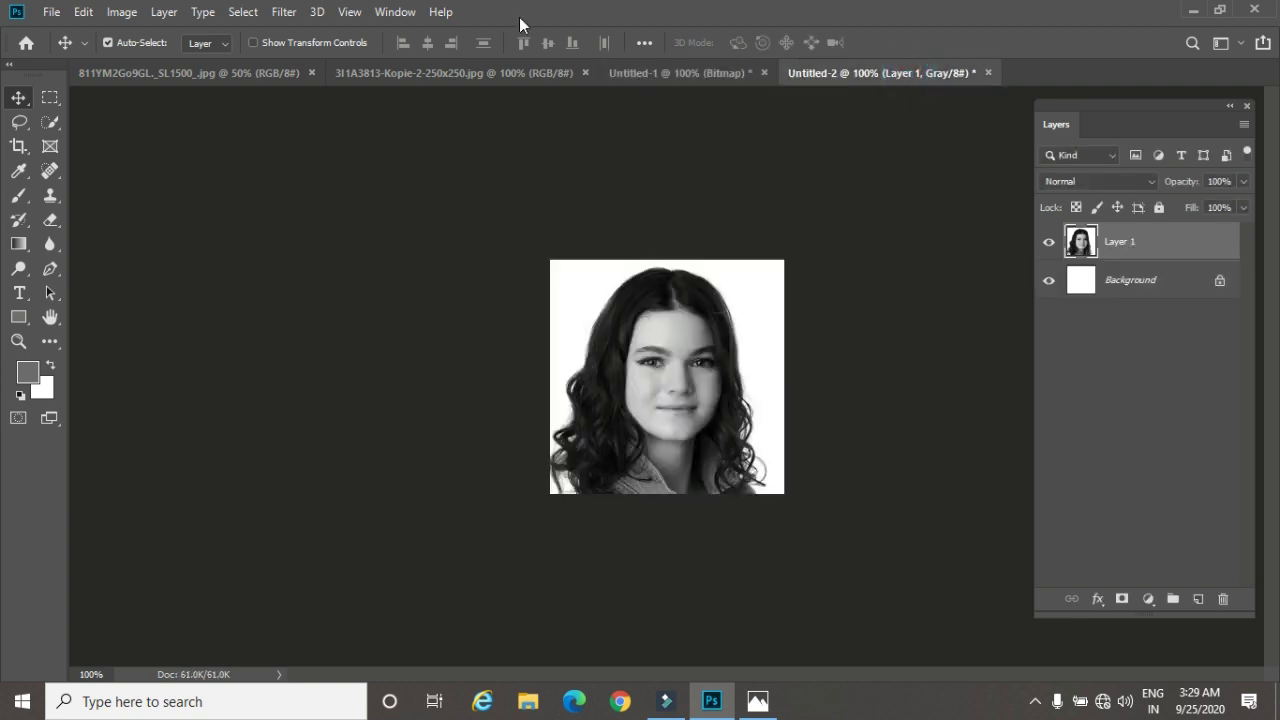
# Step: Create a 250 x 250 px document in RGB Color mode and paste the portrait on a layer above the background
pyautogui.click(52, 15)
pyautogui.click(58, 36)
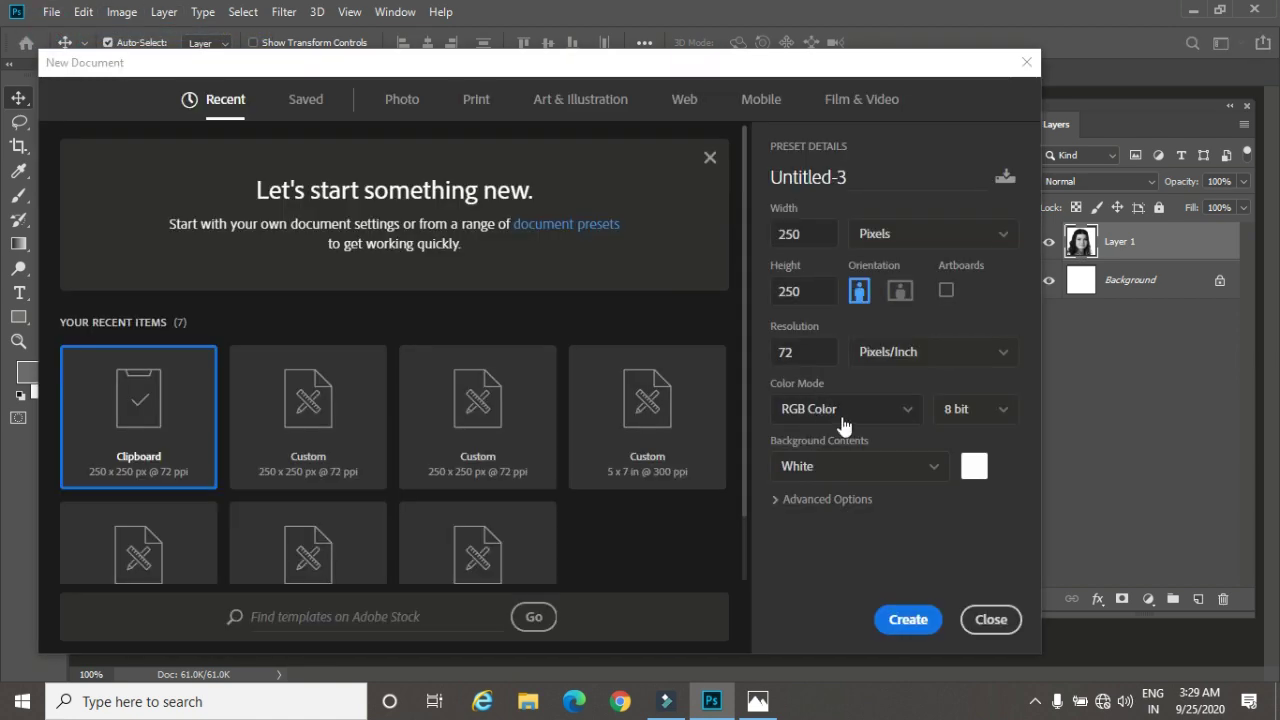
pyautogui.click(843, 419)
pyautogui.click(845, 411)
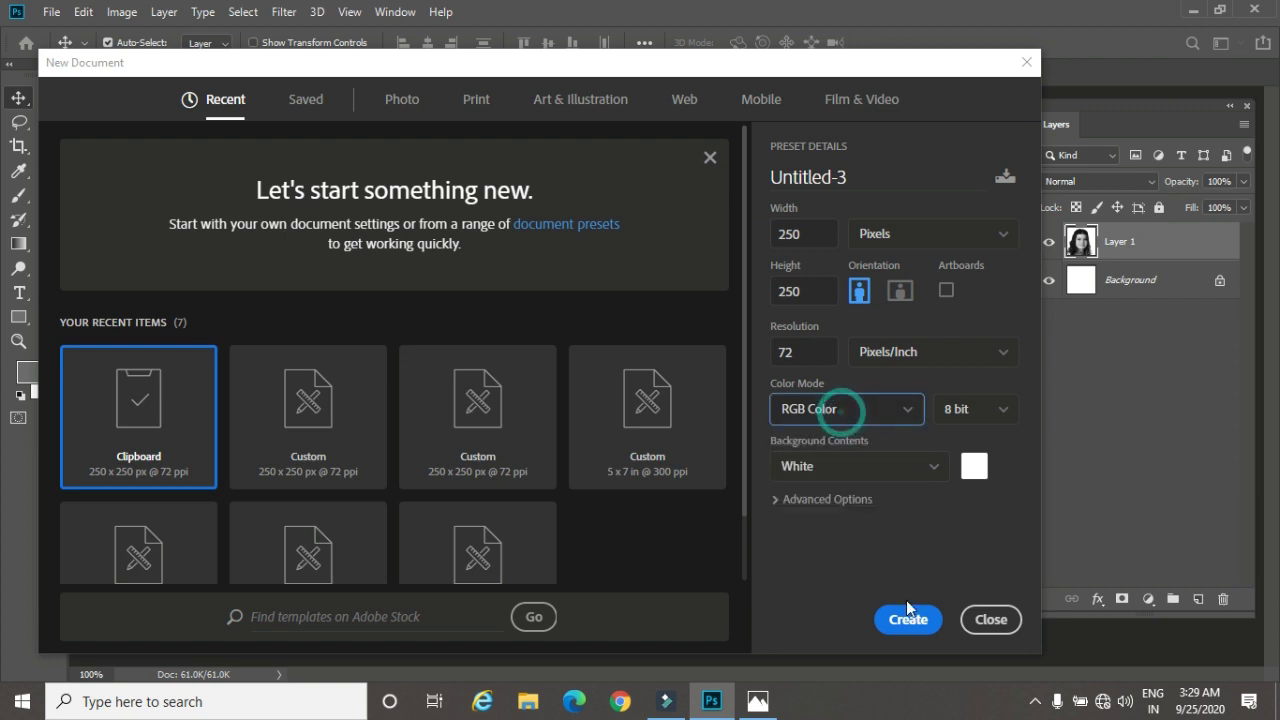
pyautogui.click(908, 619)
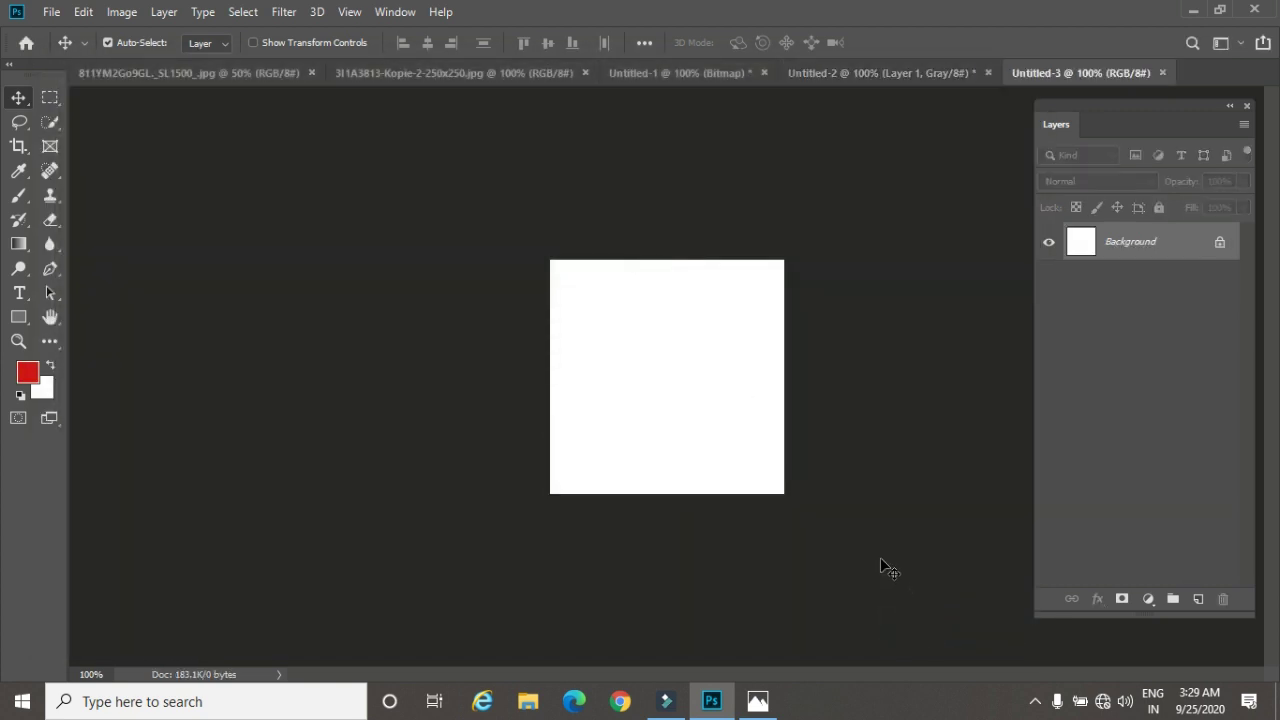
pyautogui.hotkey('ctrl', 'shift', 'alt', 'n')
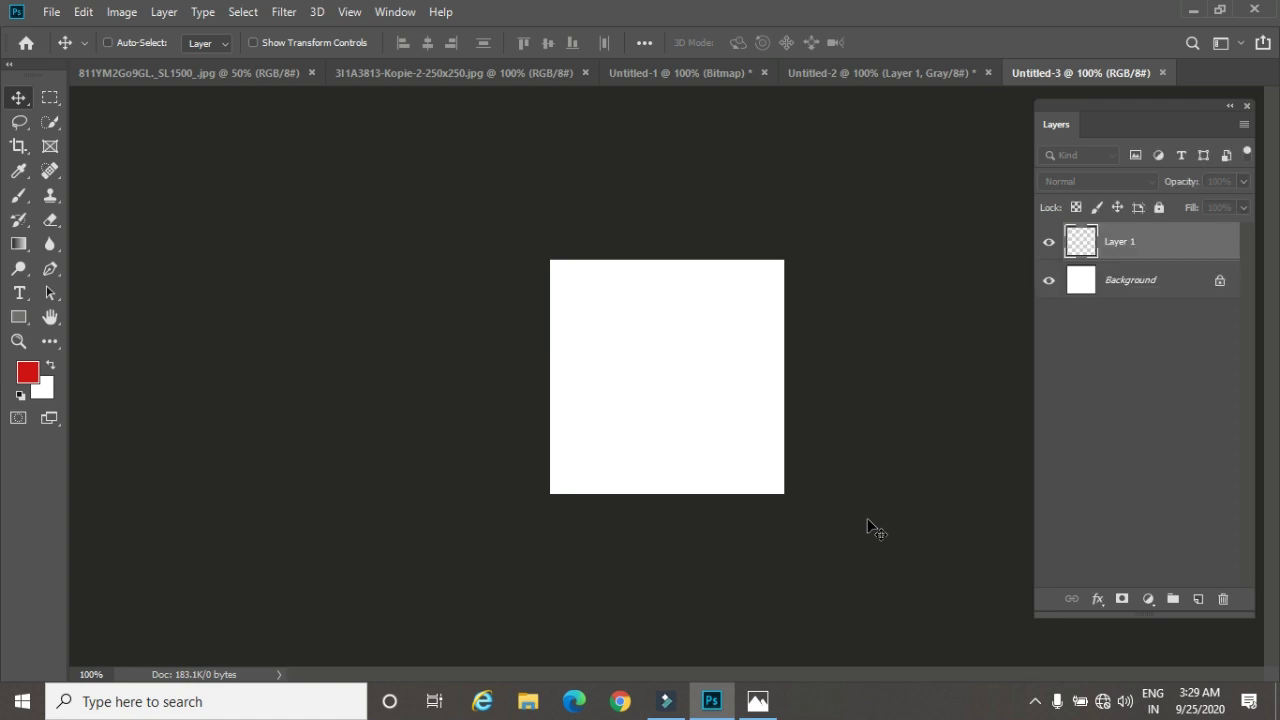
pyautogui.hotkey('ctrl', 'v')
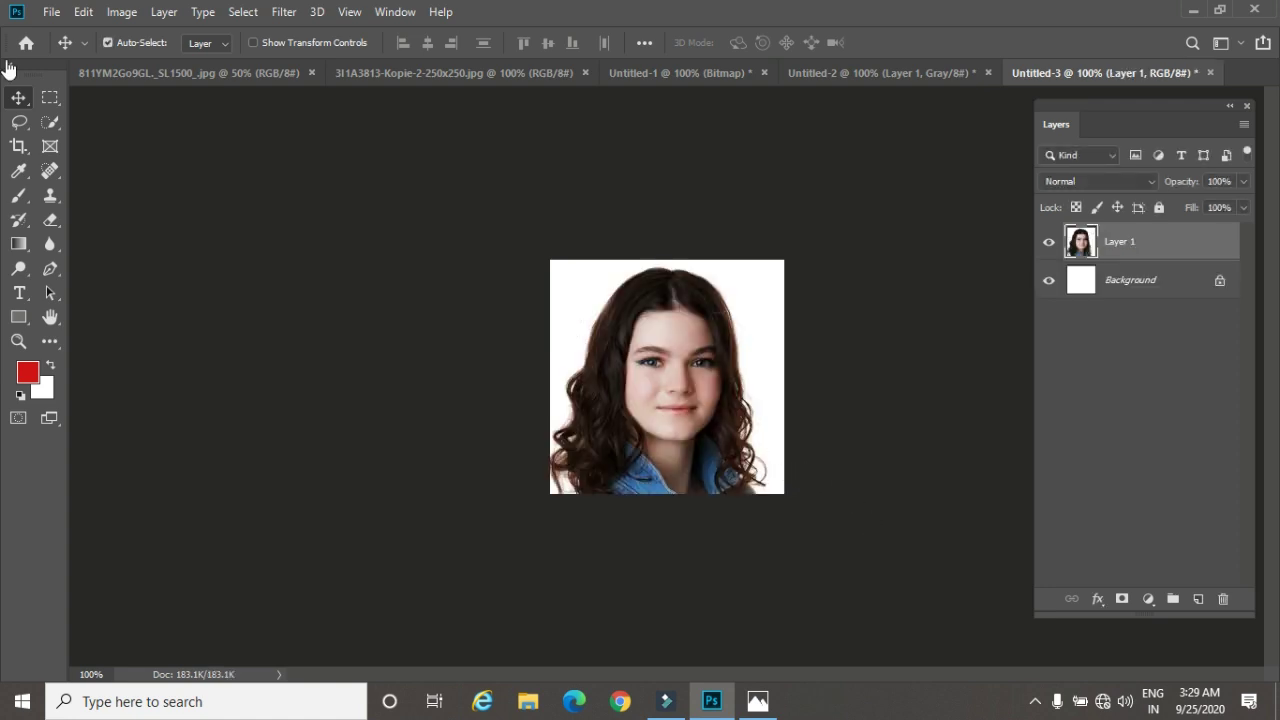
# Step: Start another new document setup, set its color mode to Bitmap and check the available bit depths
pyautogui.click(52, 18)
pyautogui.click(62, 36)
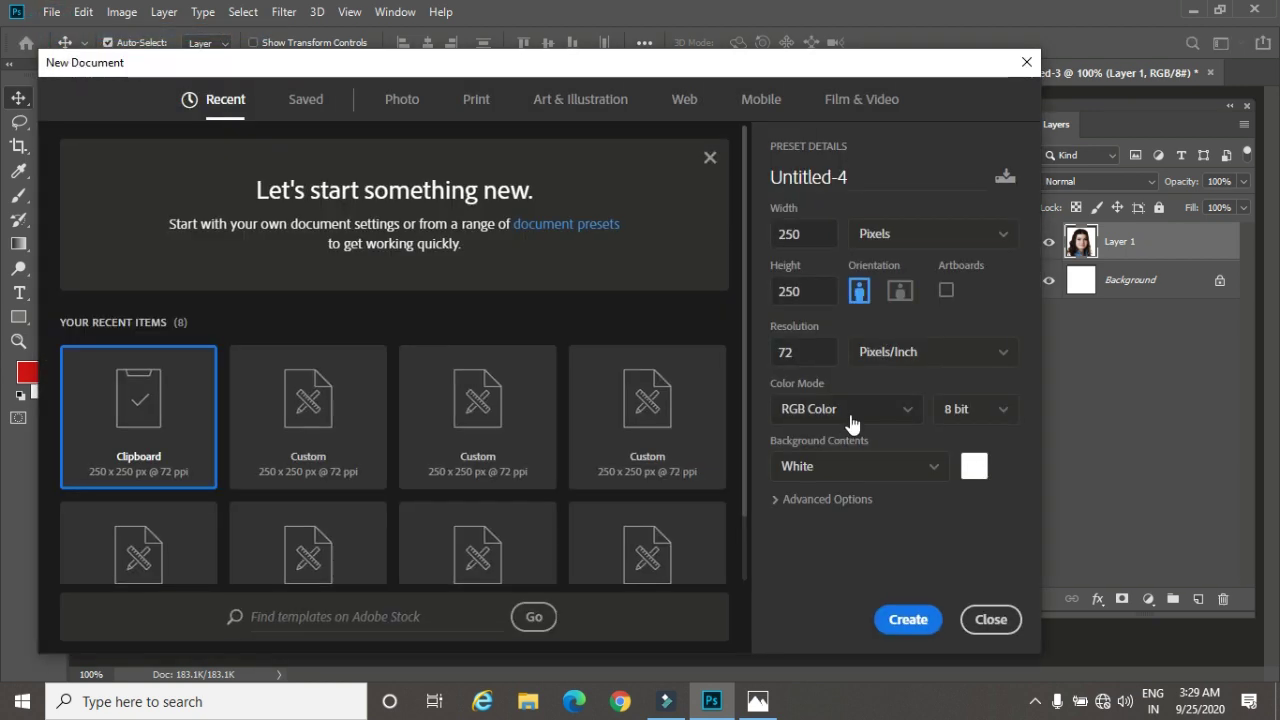
pyautogui.click(850, 420)
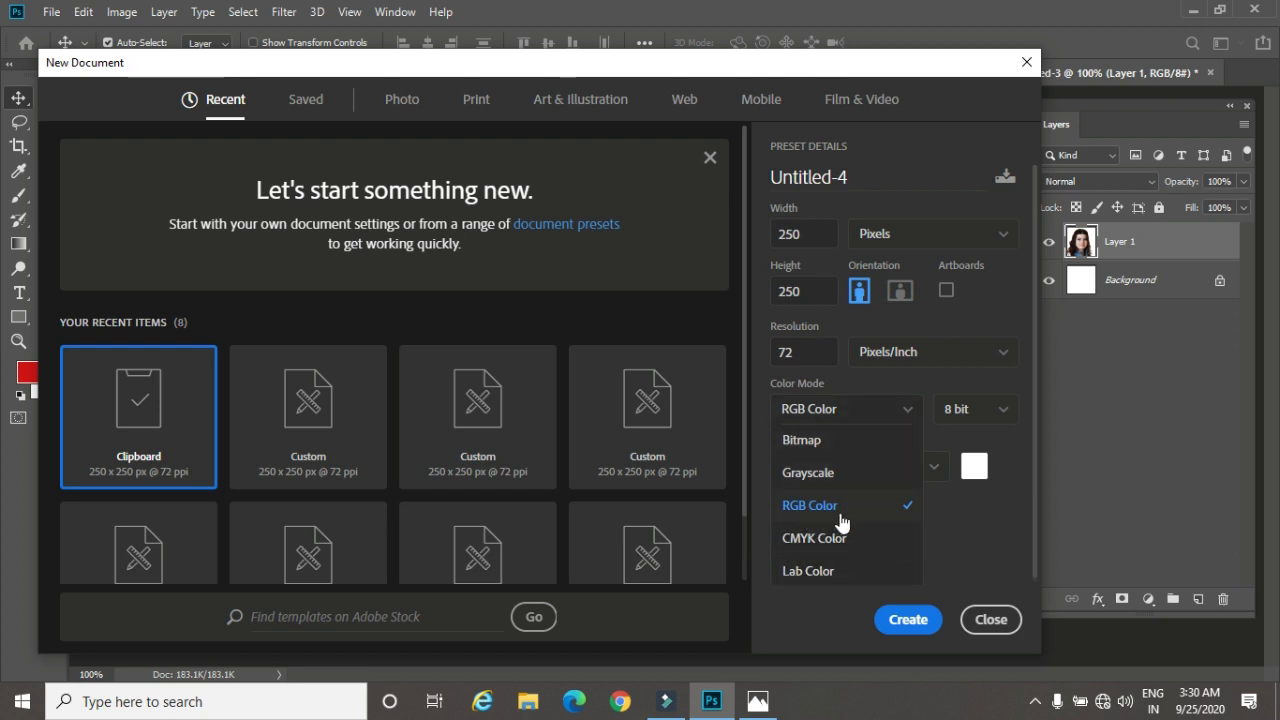
pyautogui.click(822, 443)
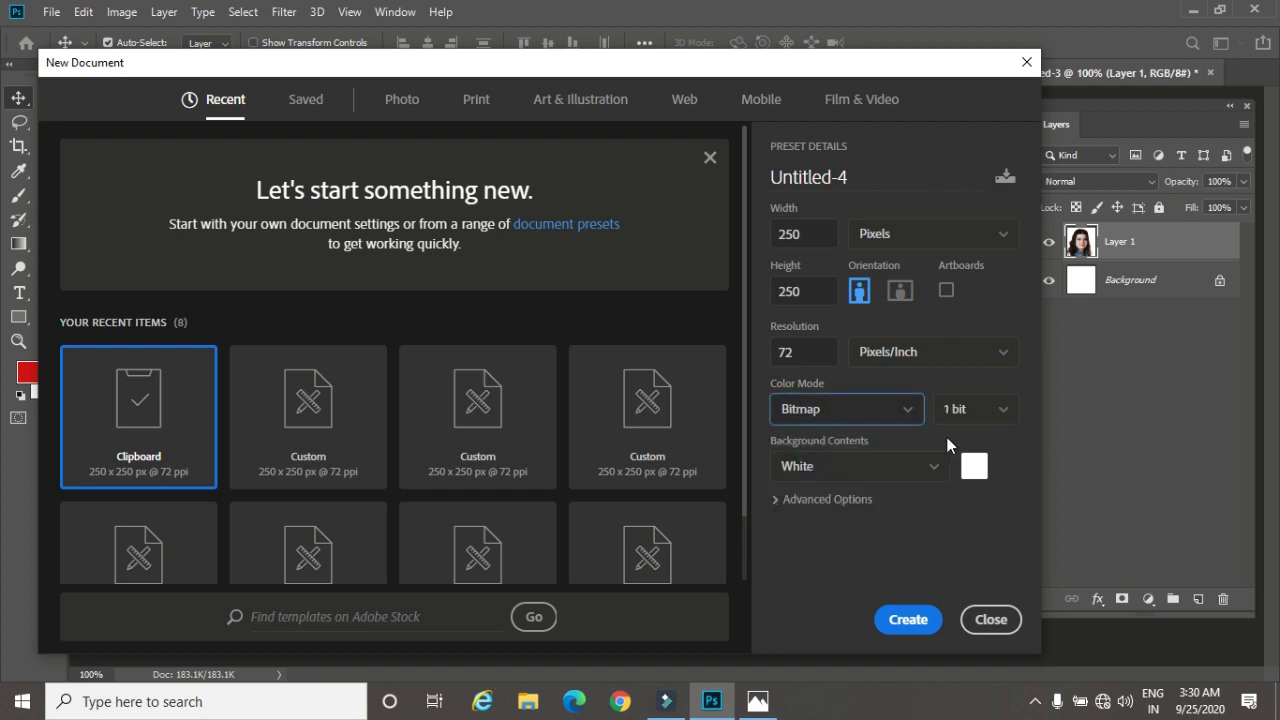
pyautogui.click(971, 409)
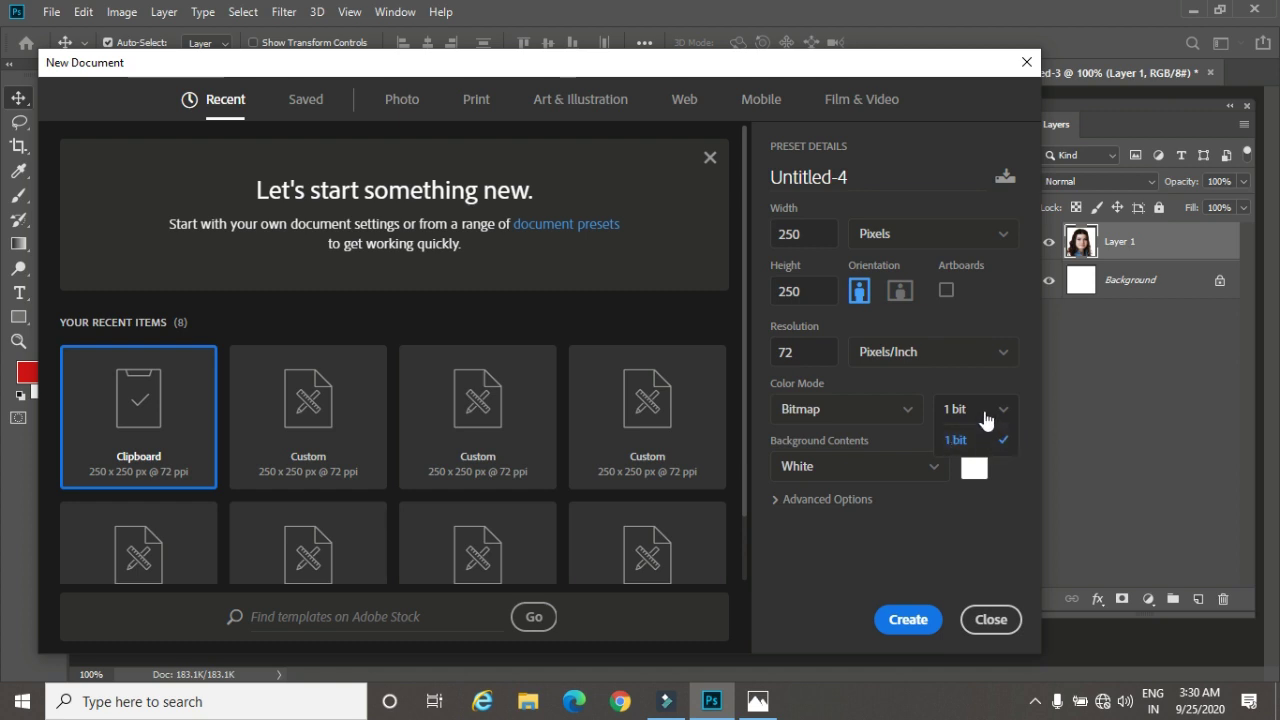
pyautogui.click(866, 412)
# Step: Set the new document's color mode to RGB Color, review its bit depth options and choose 8 bit
pyautogui.click(866, 412)
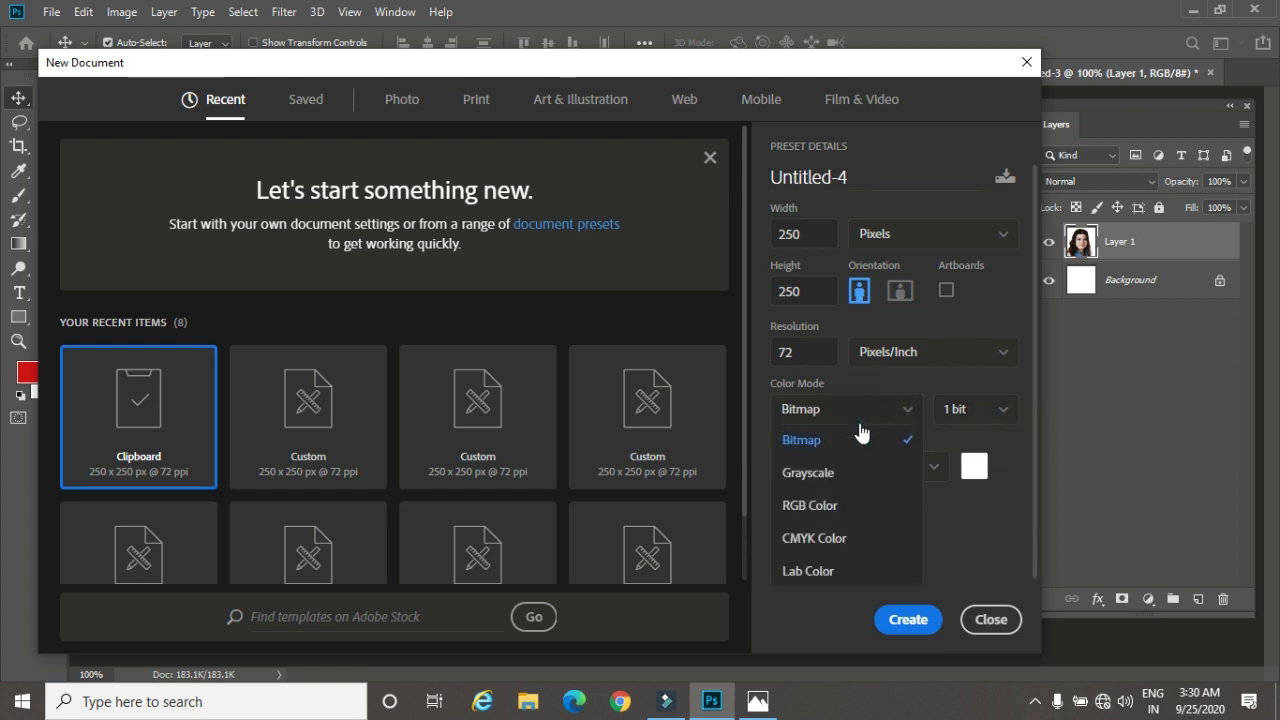
pyautogui.click(838, 507)
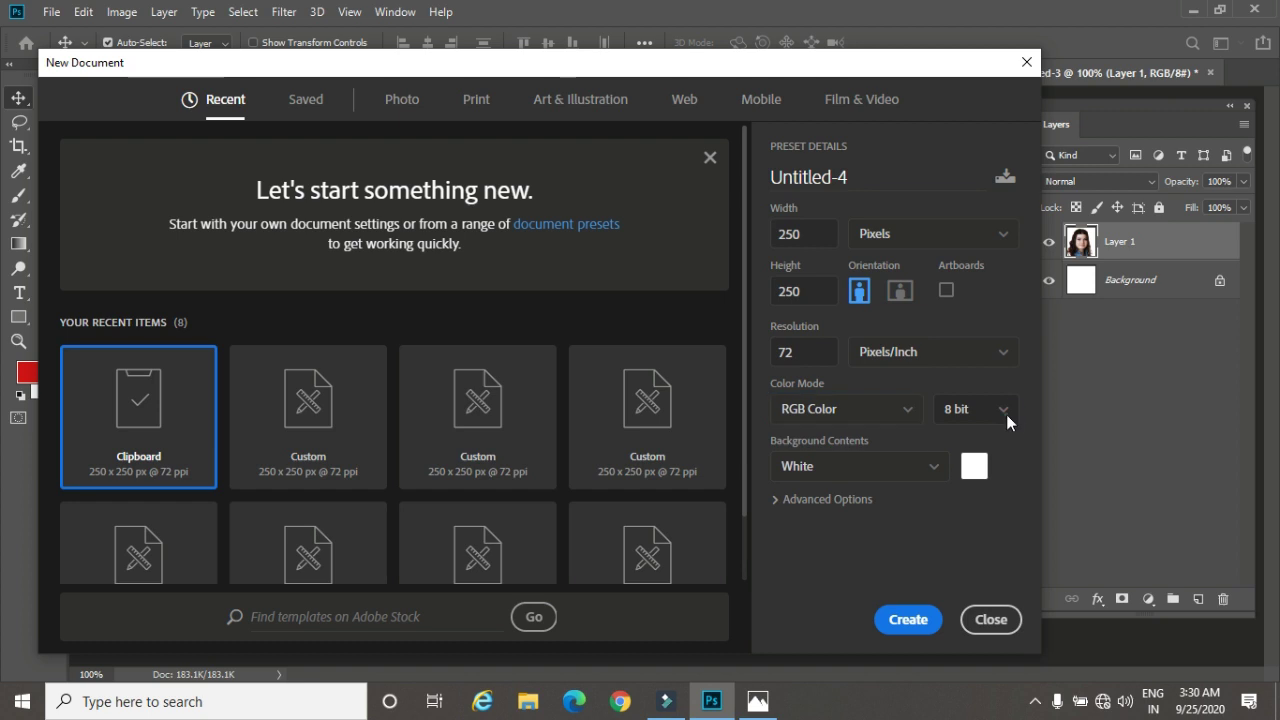
pyautogui.click(1006, 416)
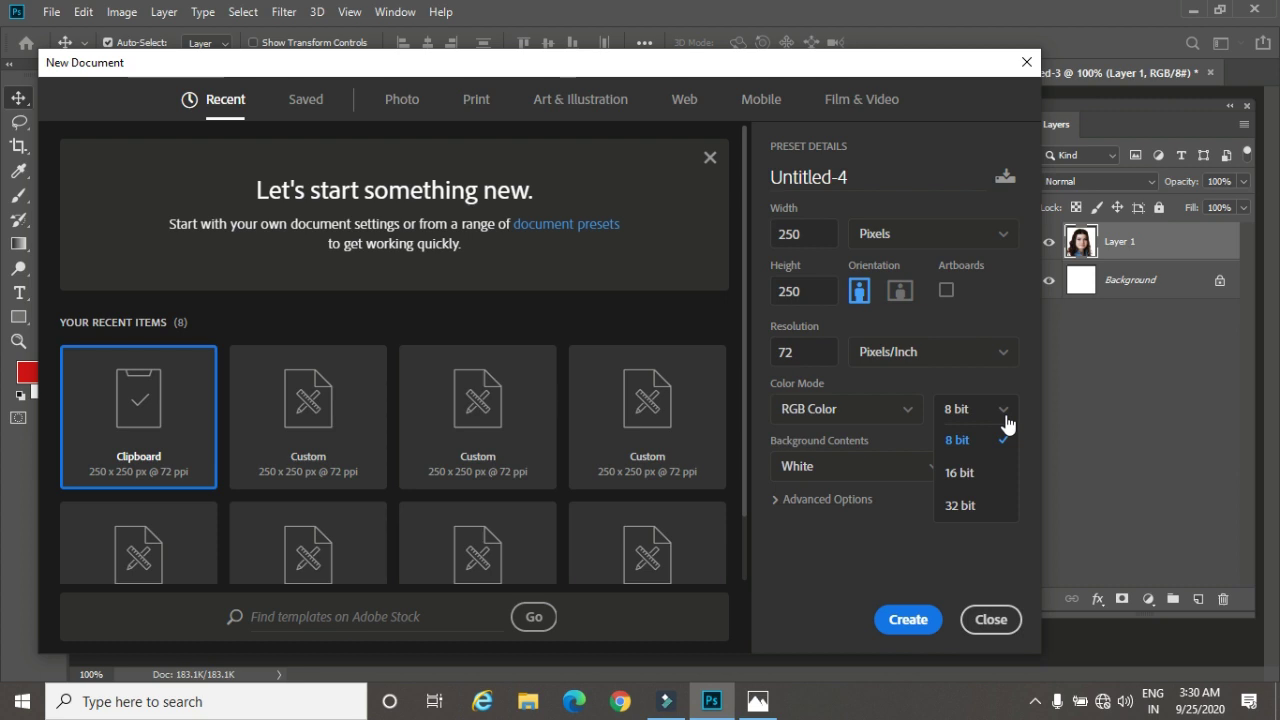
pyautogui.click(962, 436)
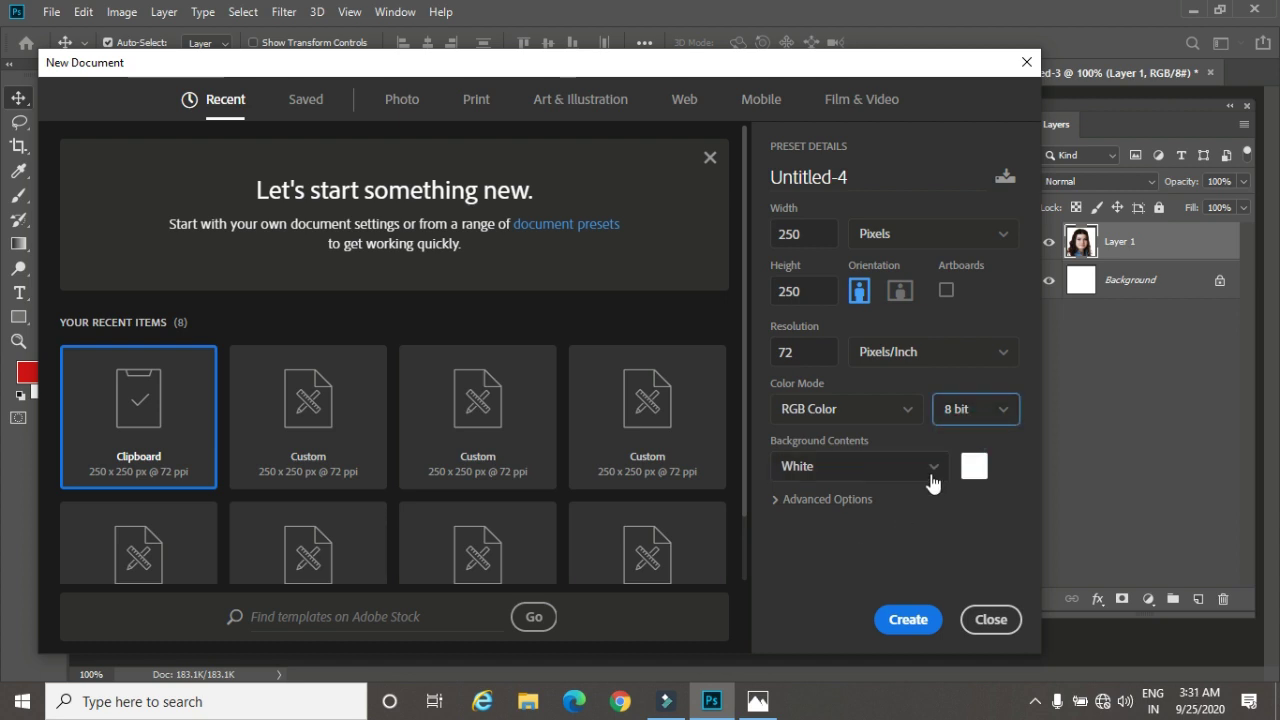
# Step: Create the 250 x 250 px RGB document with White background contents, and set the background color to blue 041ac2
pyautogui.click(935, 472)
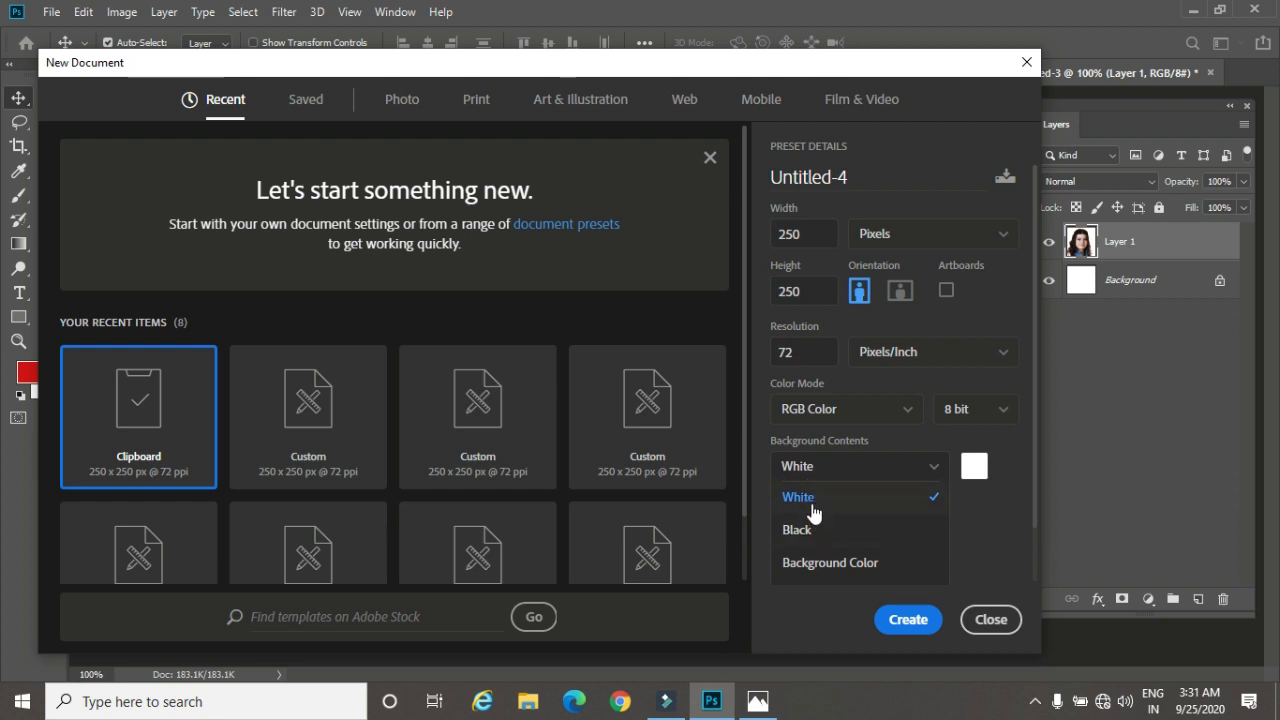
pyautogui.click(920, 619)
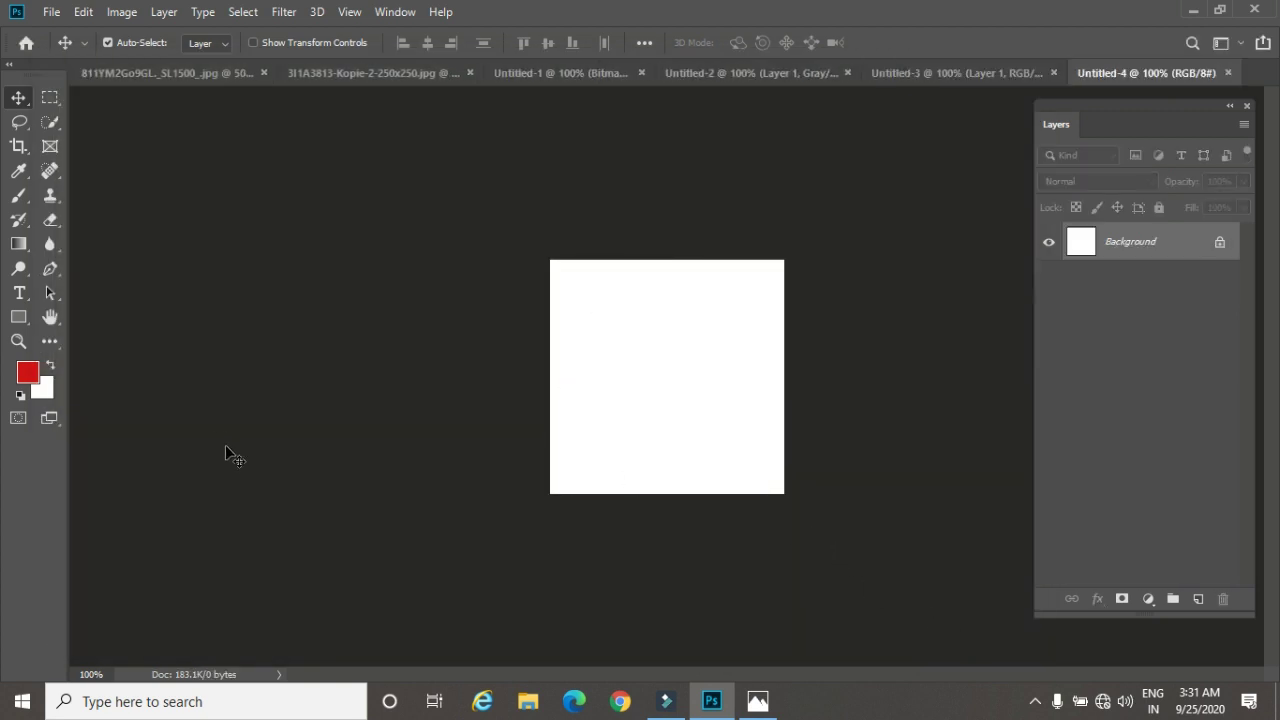
pyautogui.click(45, 396)
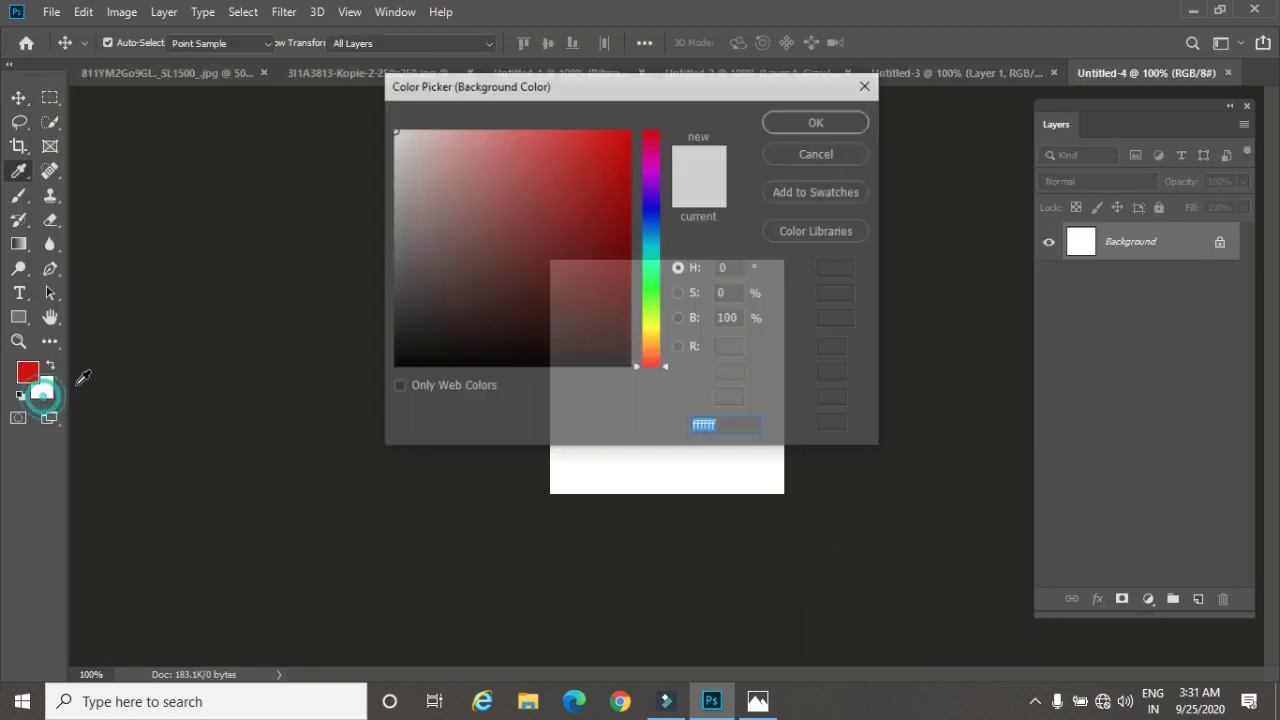
pyautogui.click(652, 213)
pyautogui.click(626, 186)
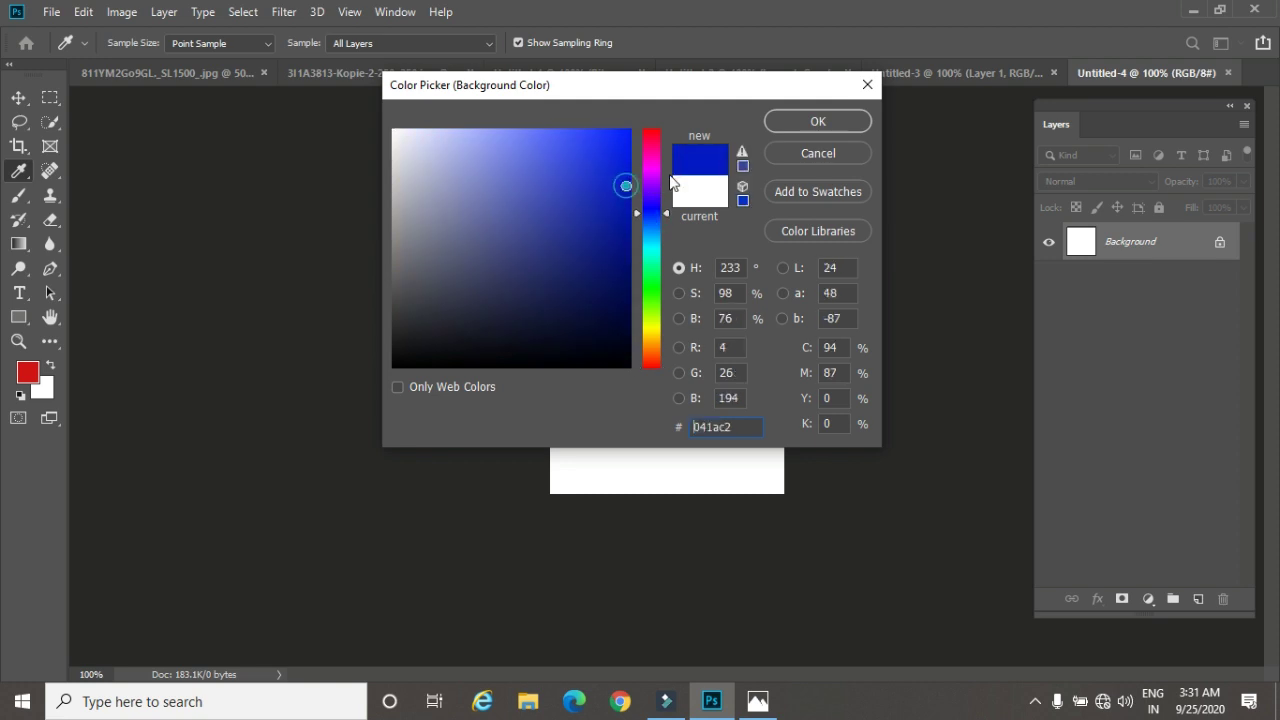
pyautogui.click(866, 121)
# Step: Create another 250 x 250 px RGB document with its background contents set to Black
pyautogui.click(51, 14)
pyautogui.click(51, 14)
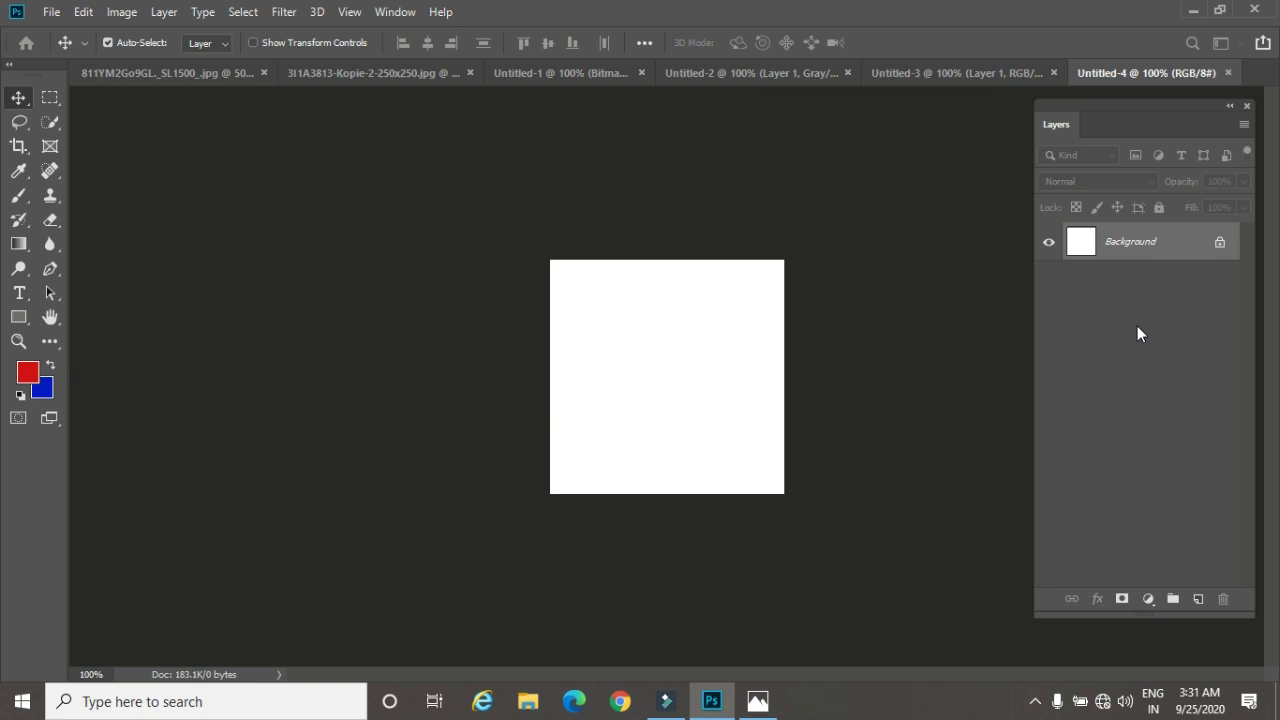
pyautogui.hotkey('ctrl', 'n')
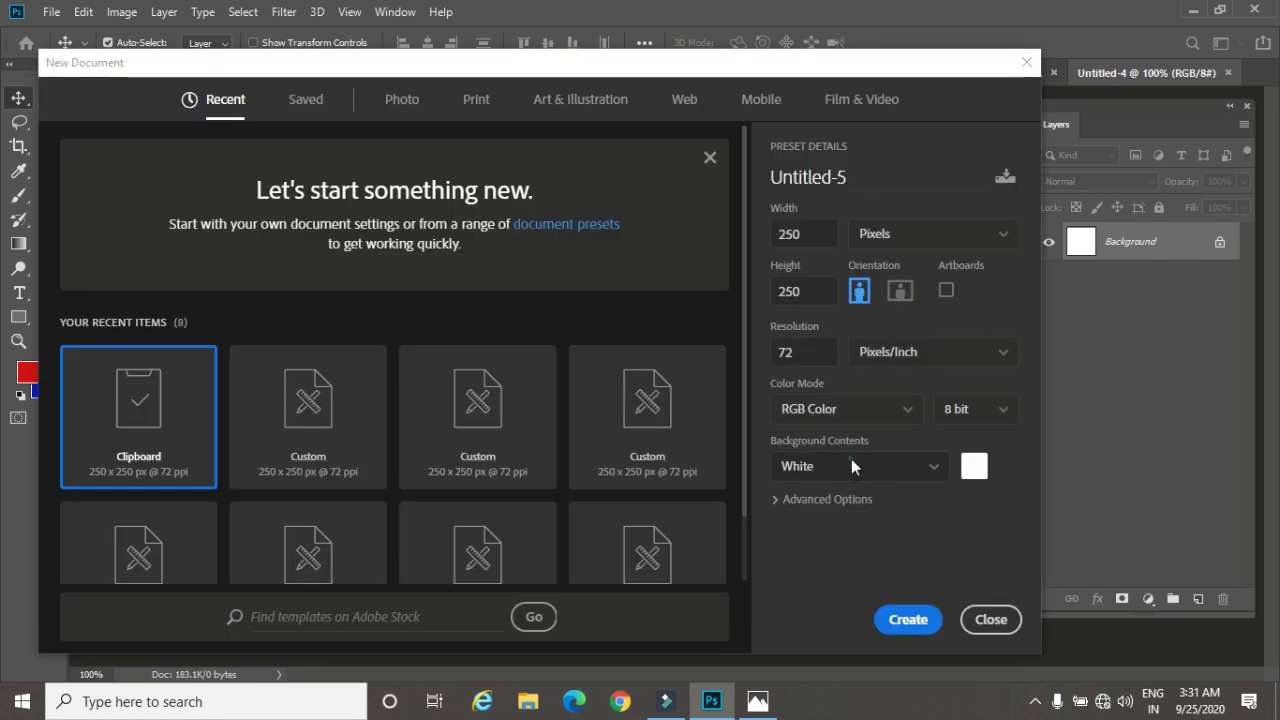
pyautogui.click(851, 464)
pyautogui.click(831, 530)
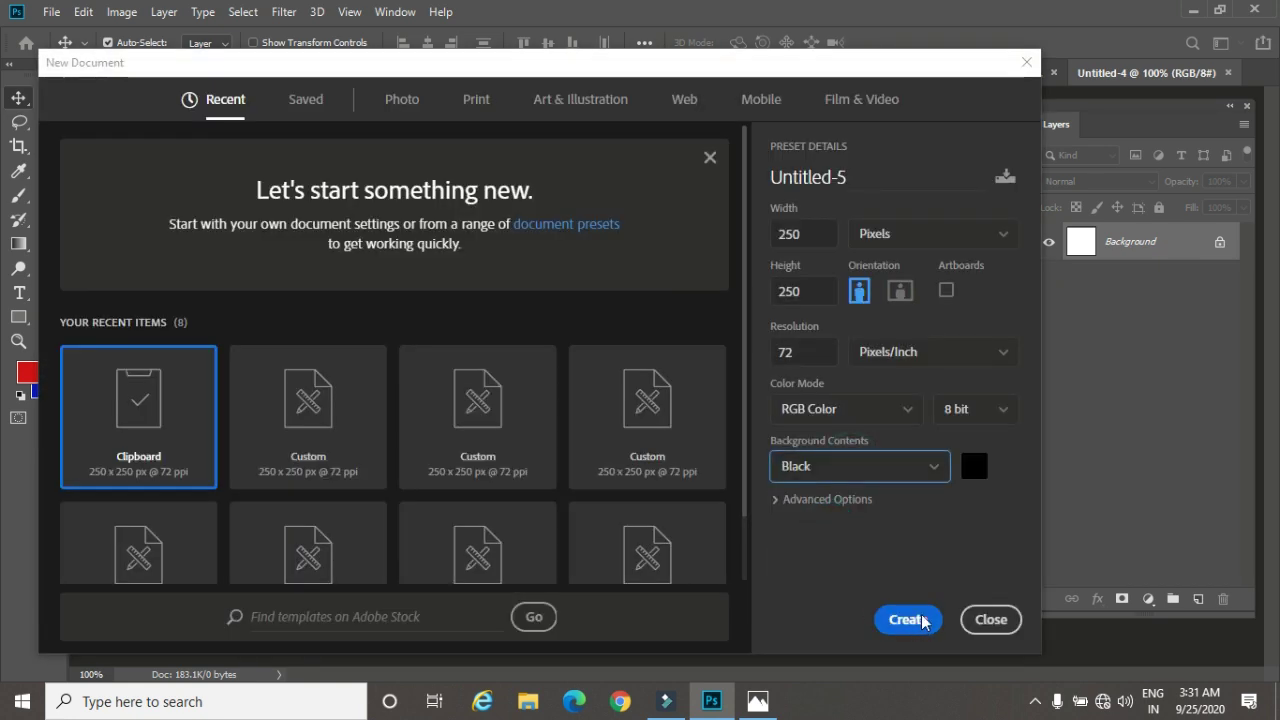
pyautogui.click(908, 619)
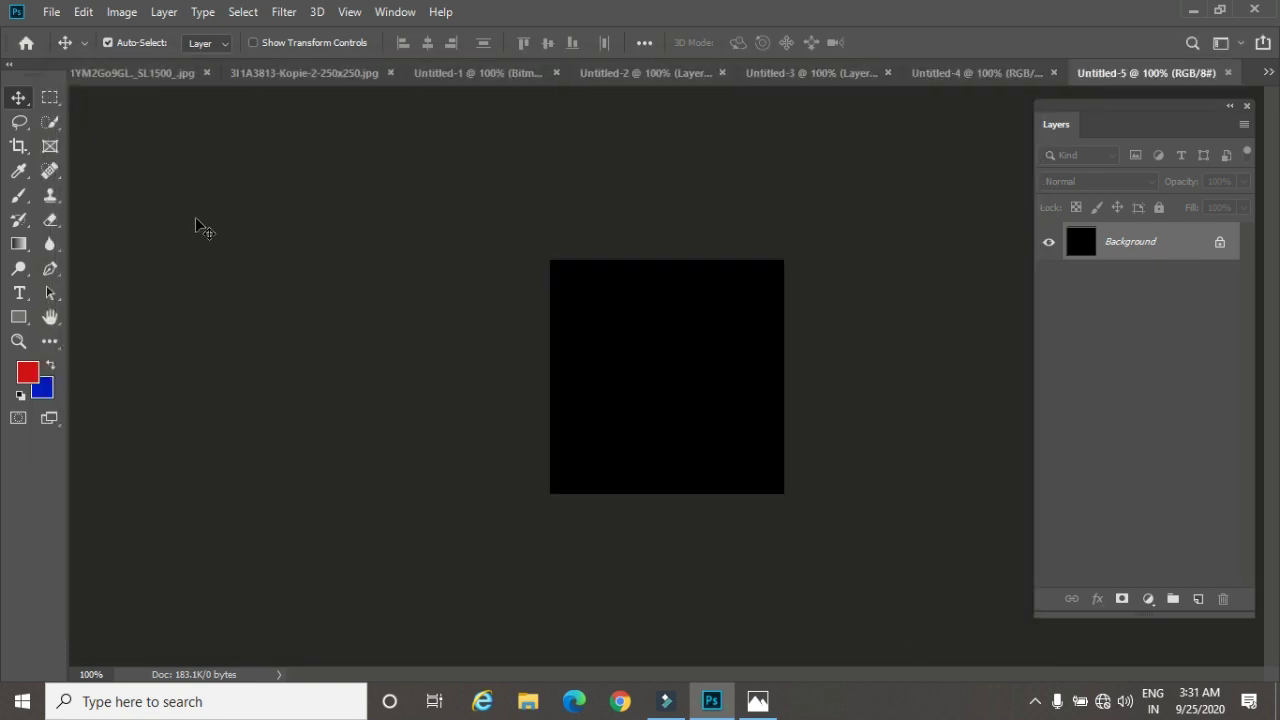
# Step: Create another 250 x 250 px RGB document whose background contents use the current Background Color
pyautogui.click(52, 12)
pyautogui.click(70, 32)
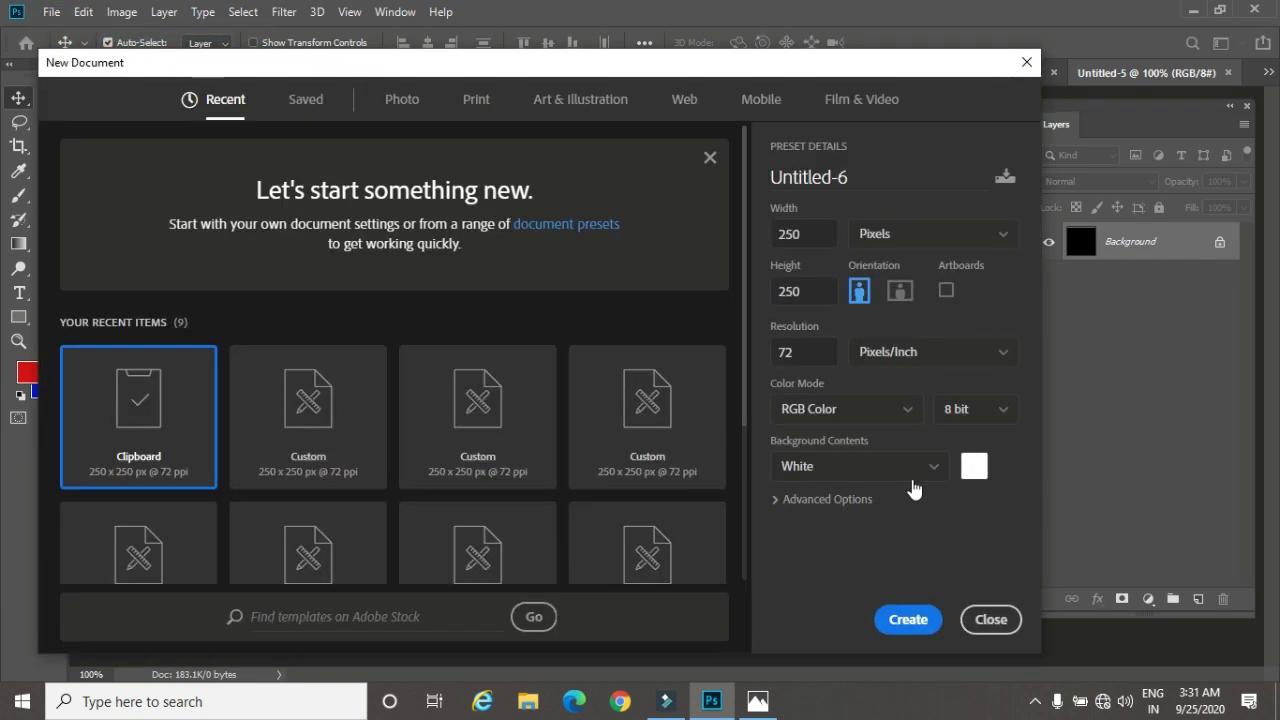
pyautogui.click(907, 474)
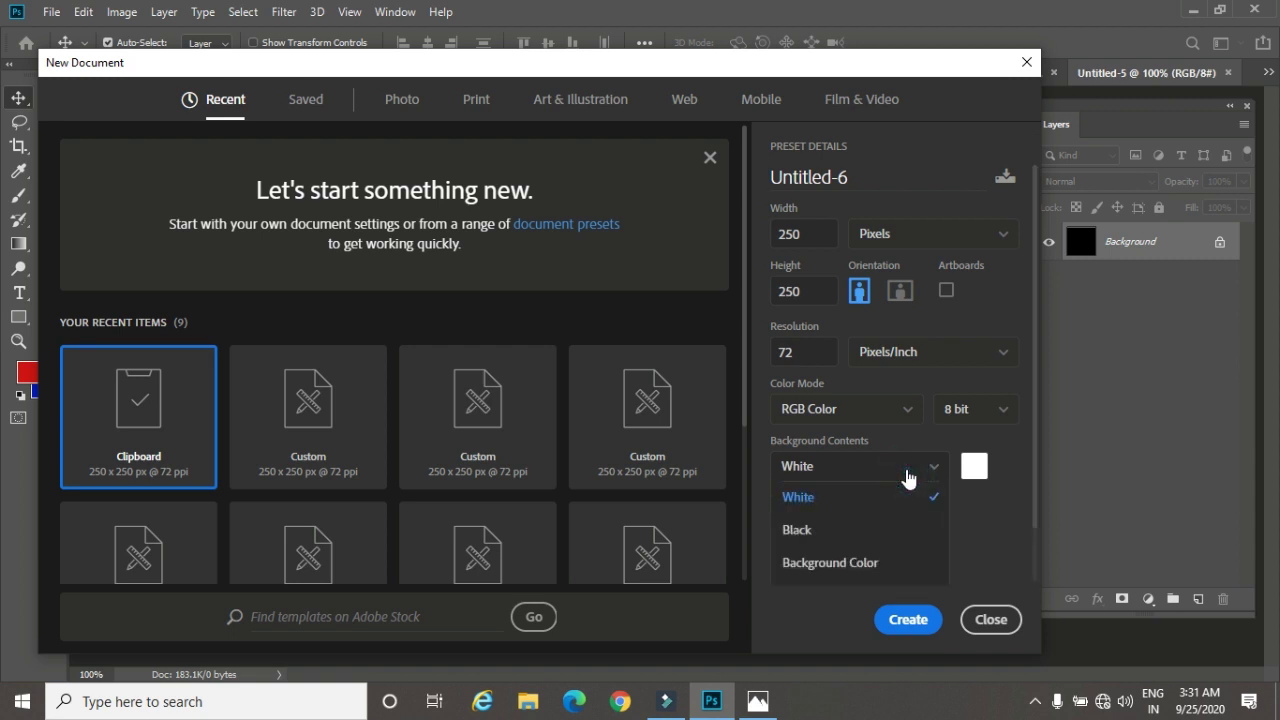
pyautogui.click(872, 565)
pyautogui.click(908, 620)
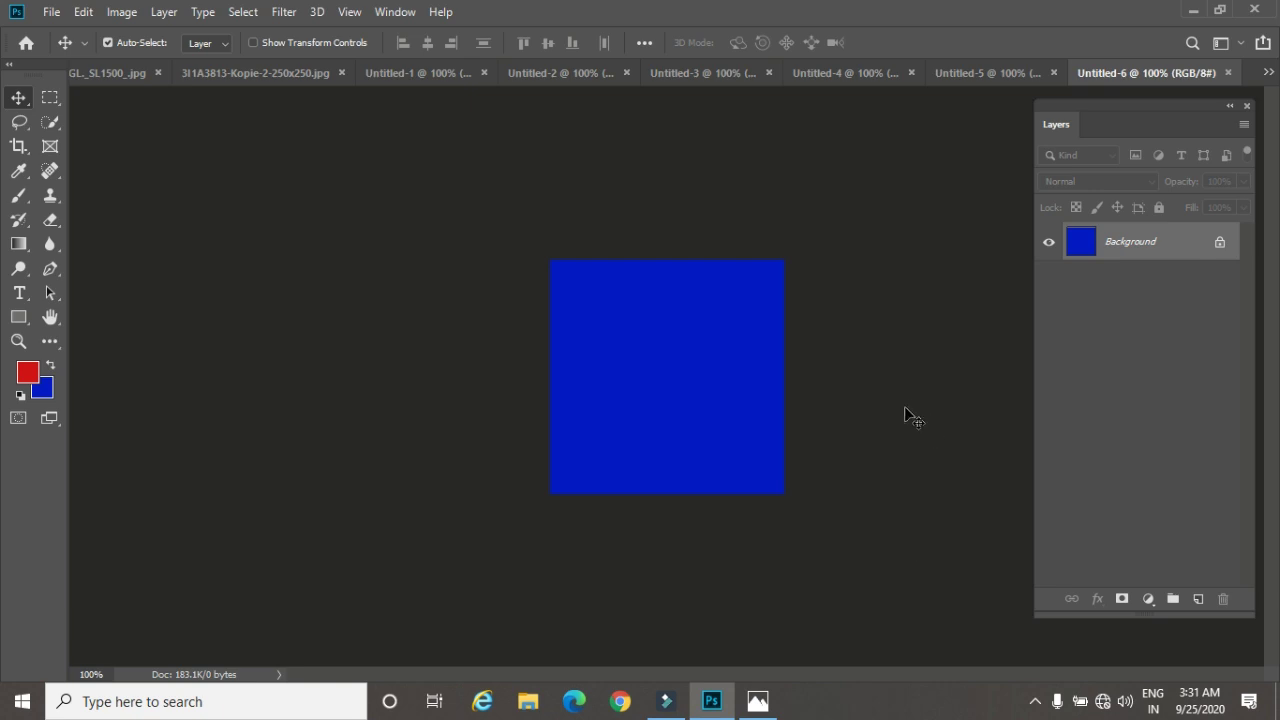
# Step: Create another 250 x 250 px RGB document with its background contents set to Transparent
pyautogui.click(51, 14)
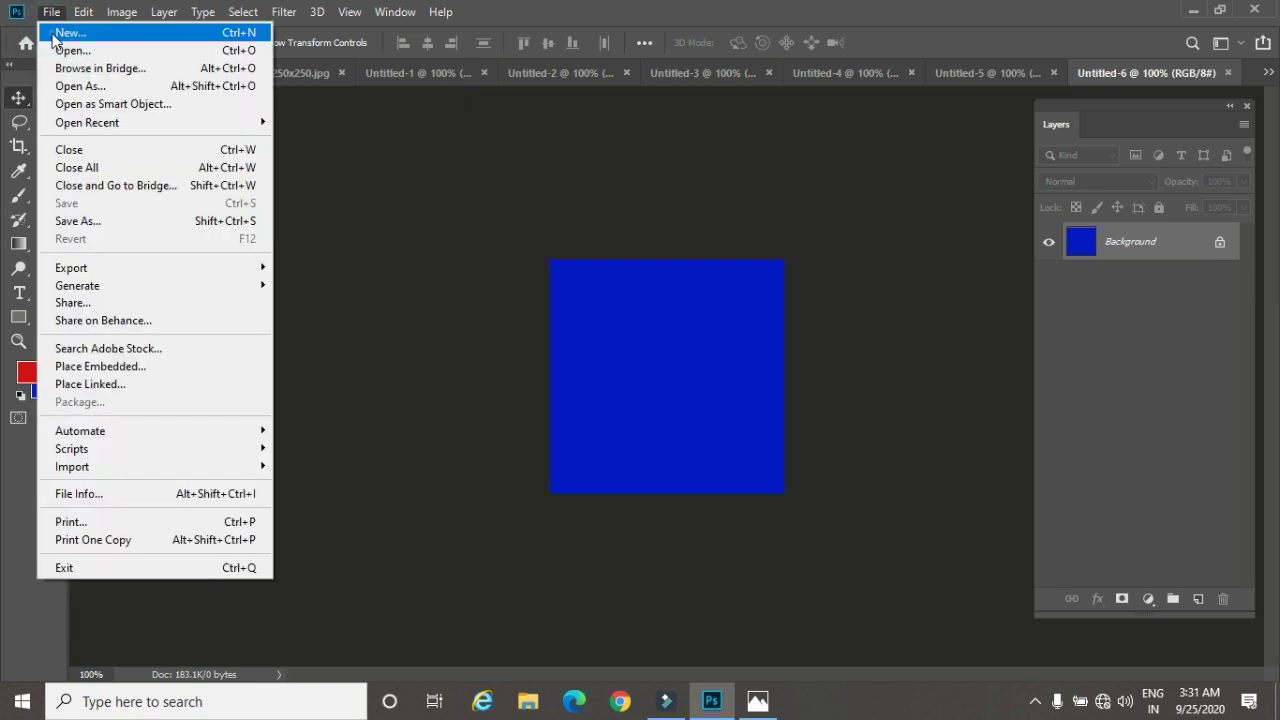
pyautogui.click(54, 33)
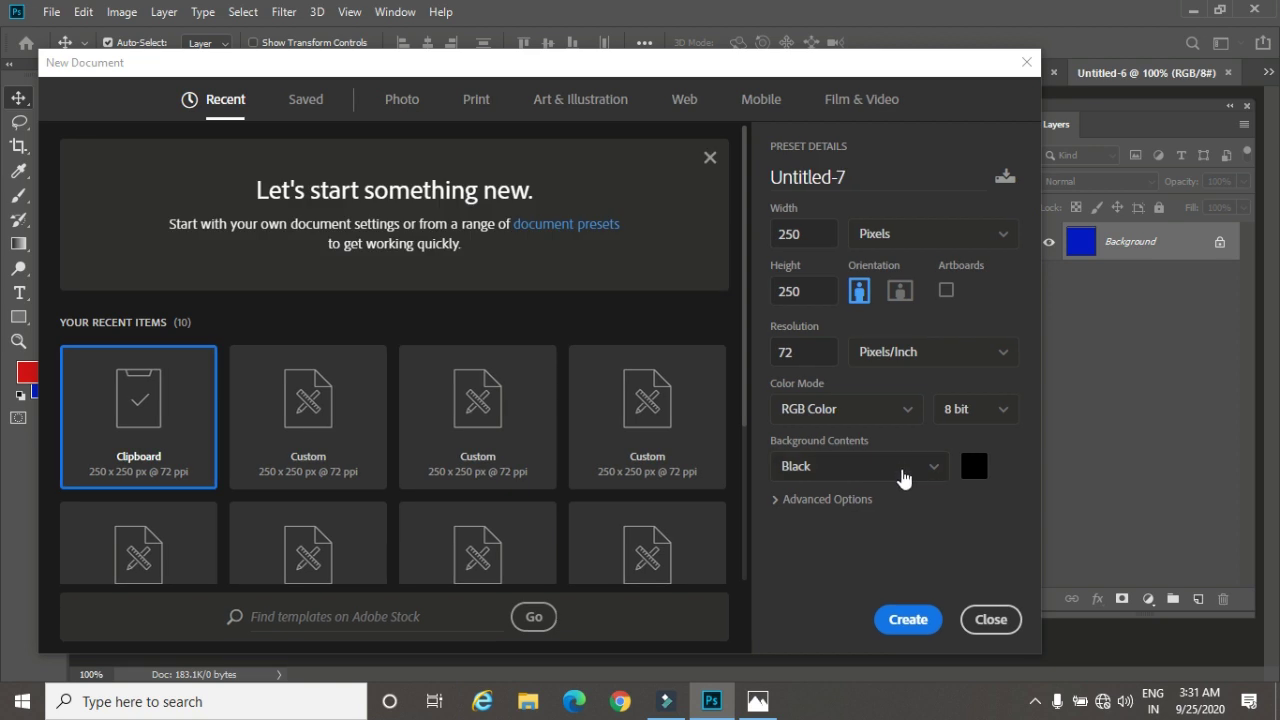
pyautogui.click(903, 470)
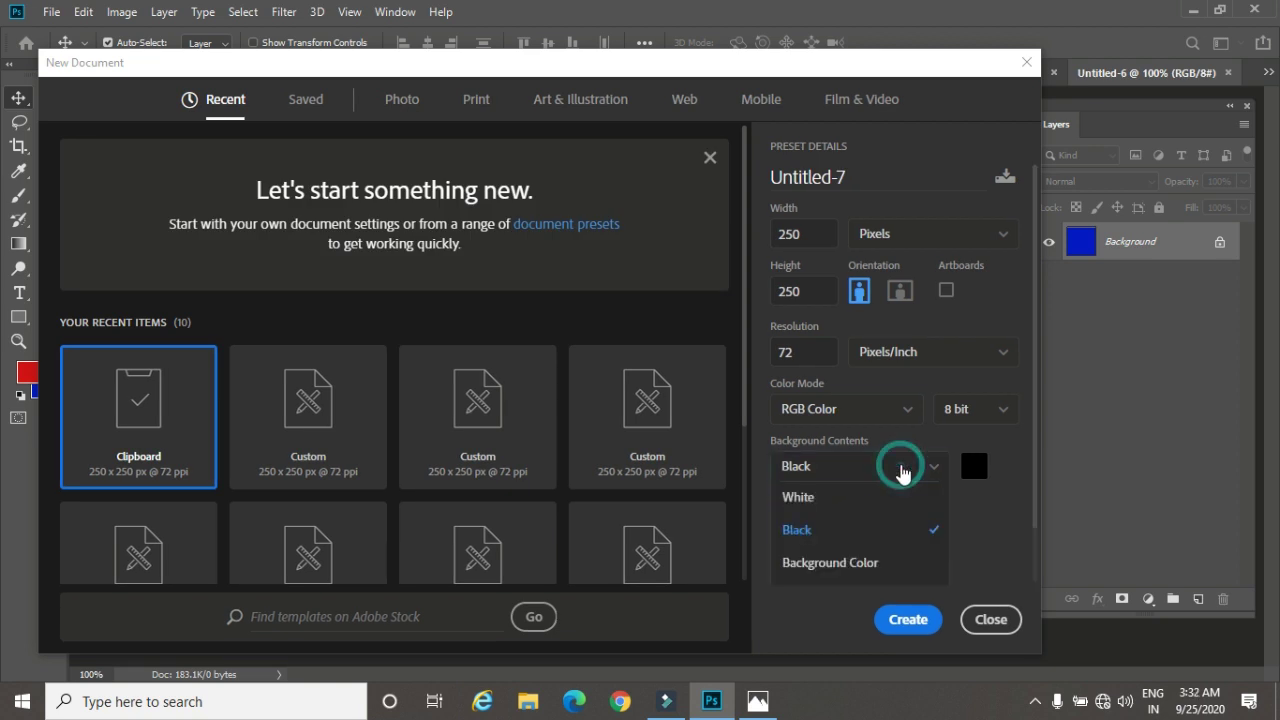
pyautogui.scroll(-1, 800, 560)
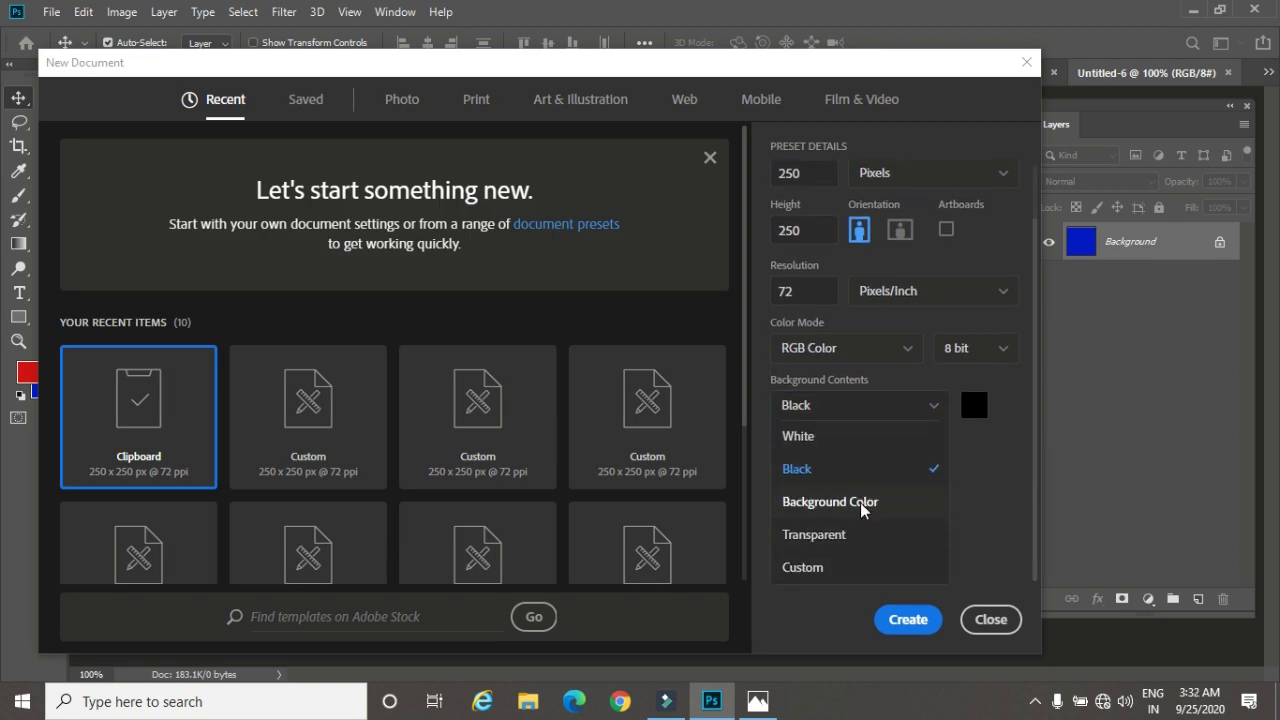
pyautogui.click(866, 503)
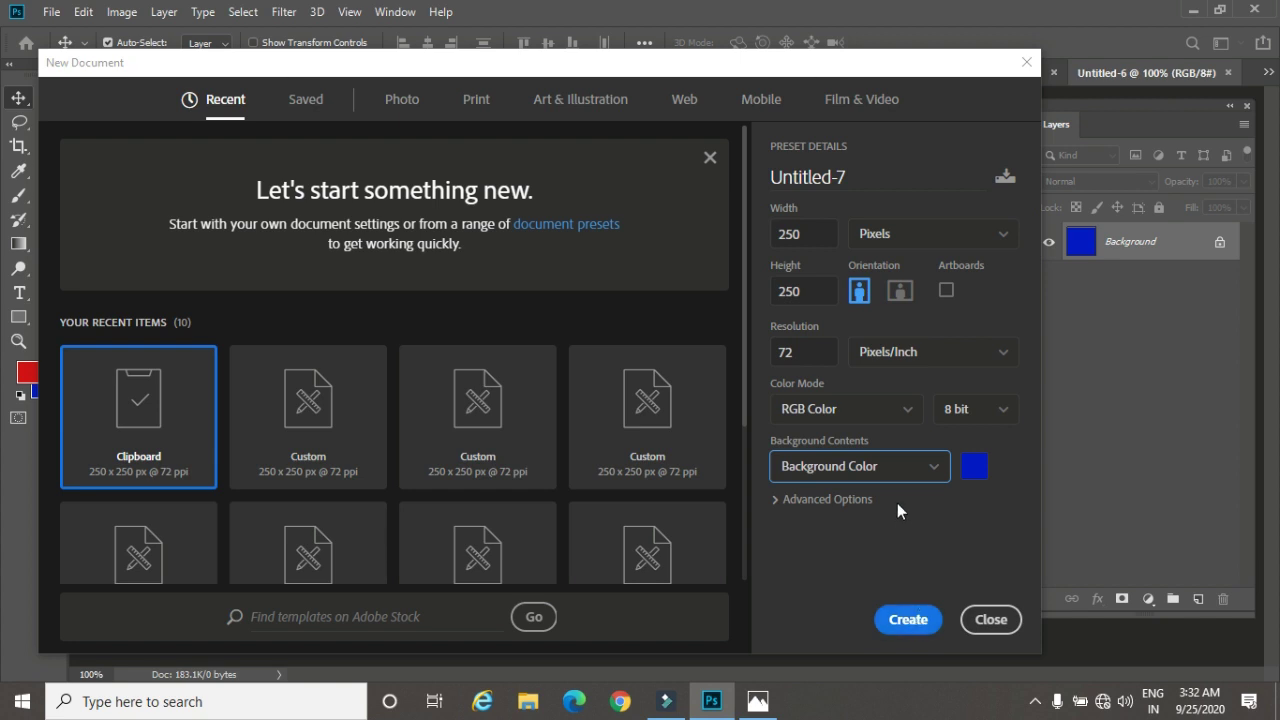
pyautogui.click(895, 470)
pyautogui.scroll(-1, 868, 552)
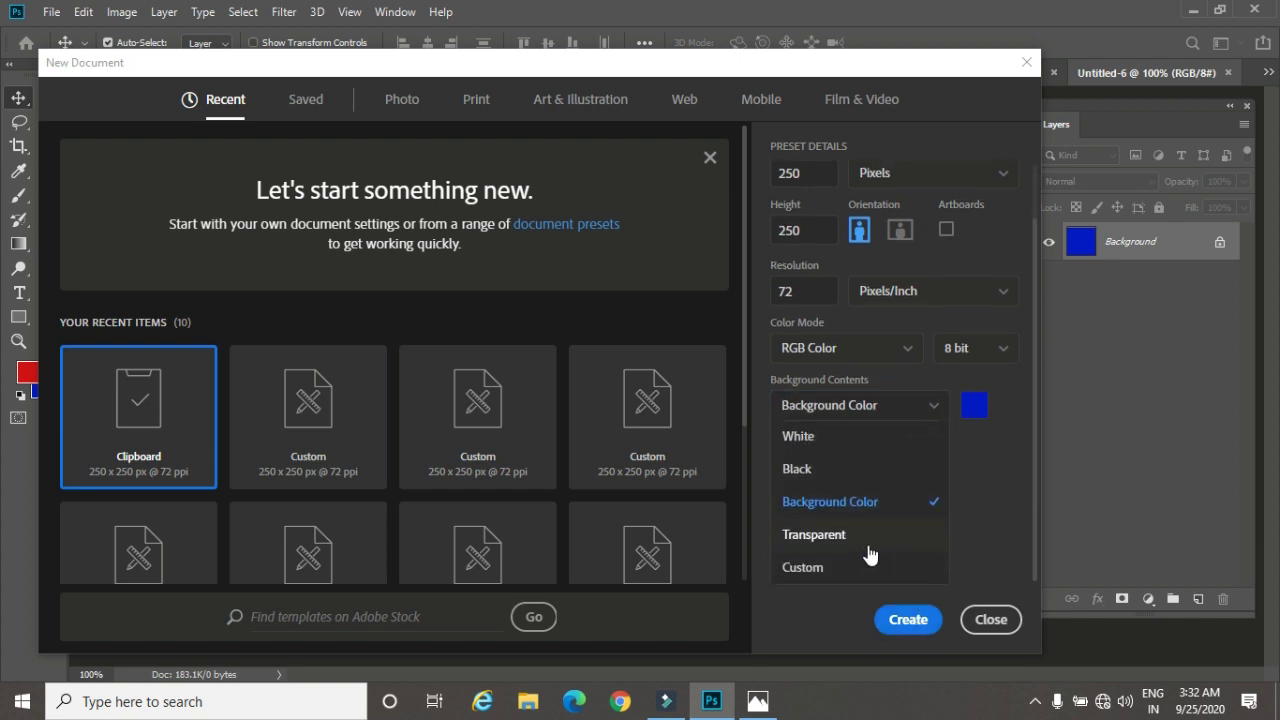
pyautogui.click(835, 536)
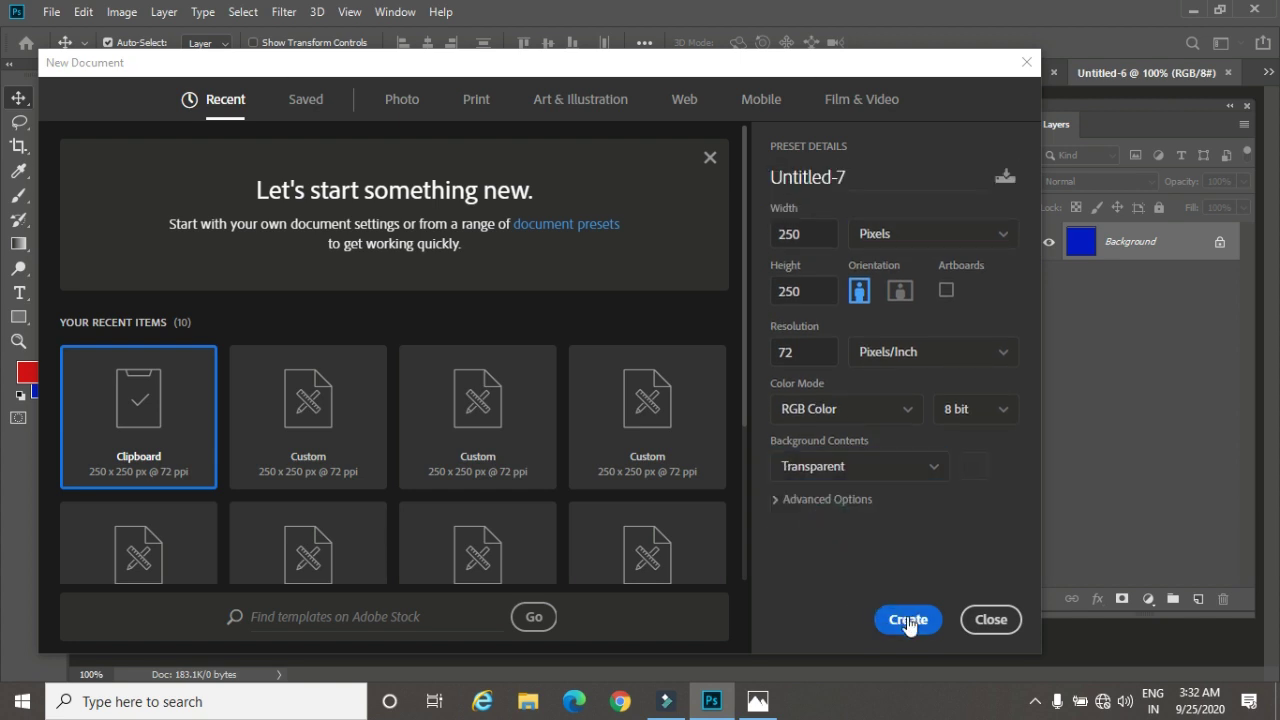
pyautogui.click(906, 619)
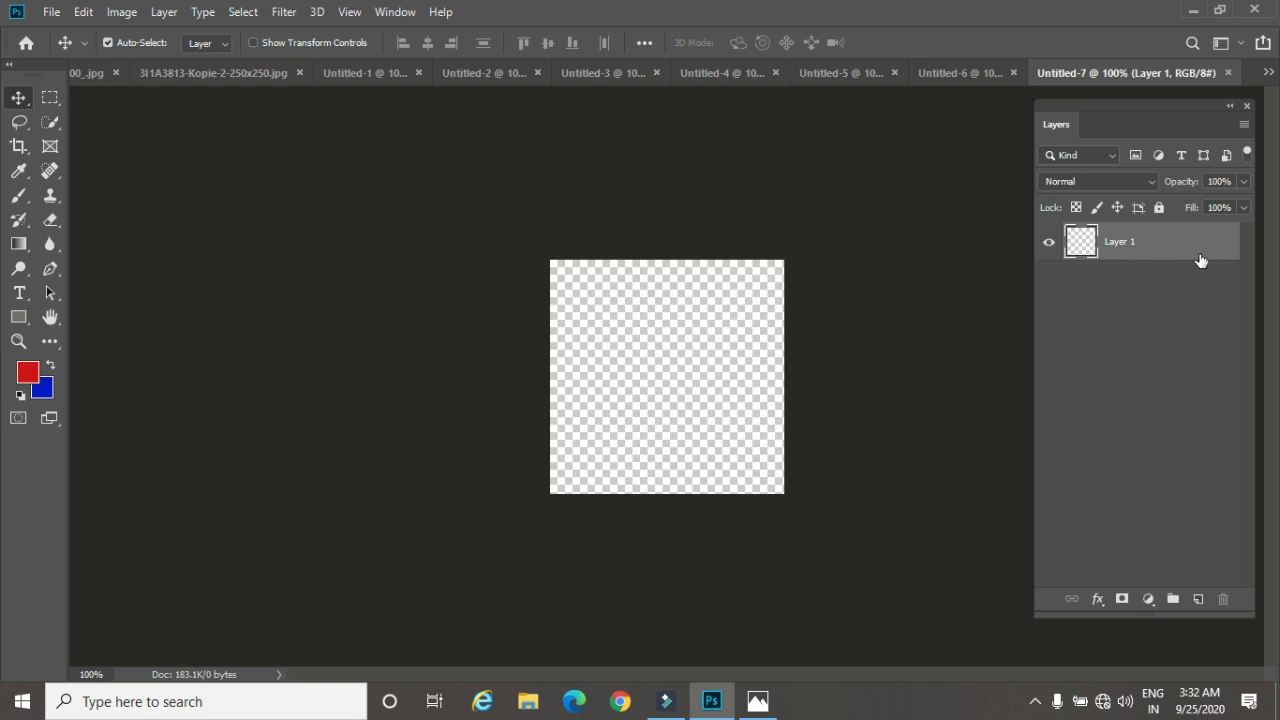
# Step: Compare the blue document's layer with the transparent document's layer, and review the list of open documents
pyautogui.click(991, 78)
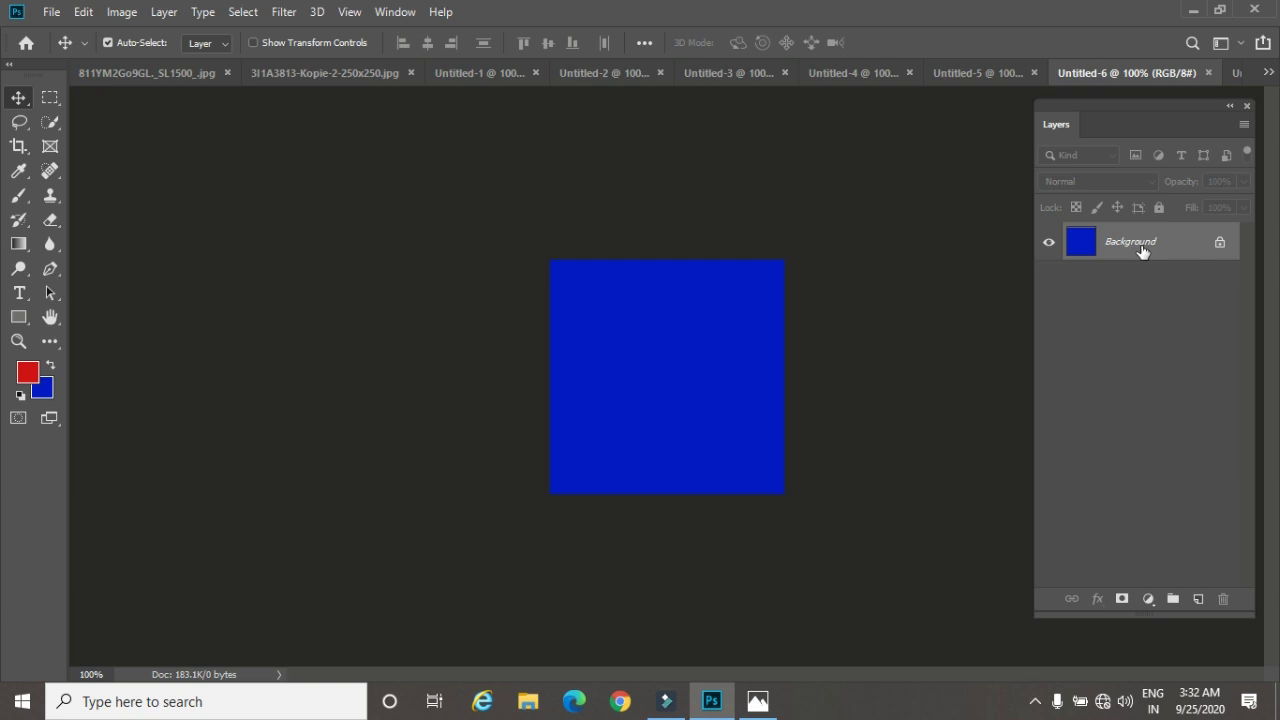
pyautogui.click(1236, 76)
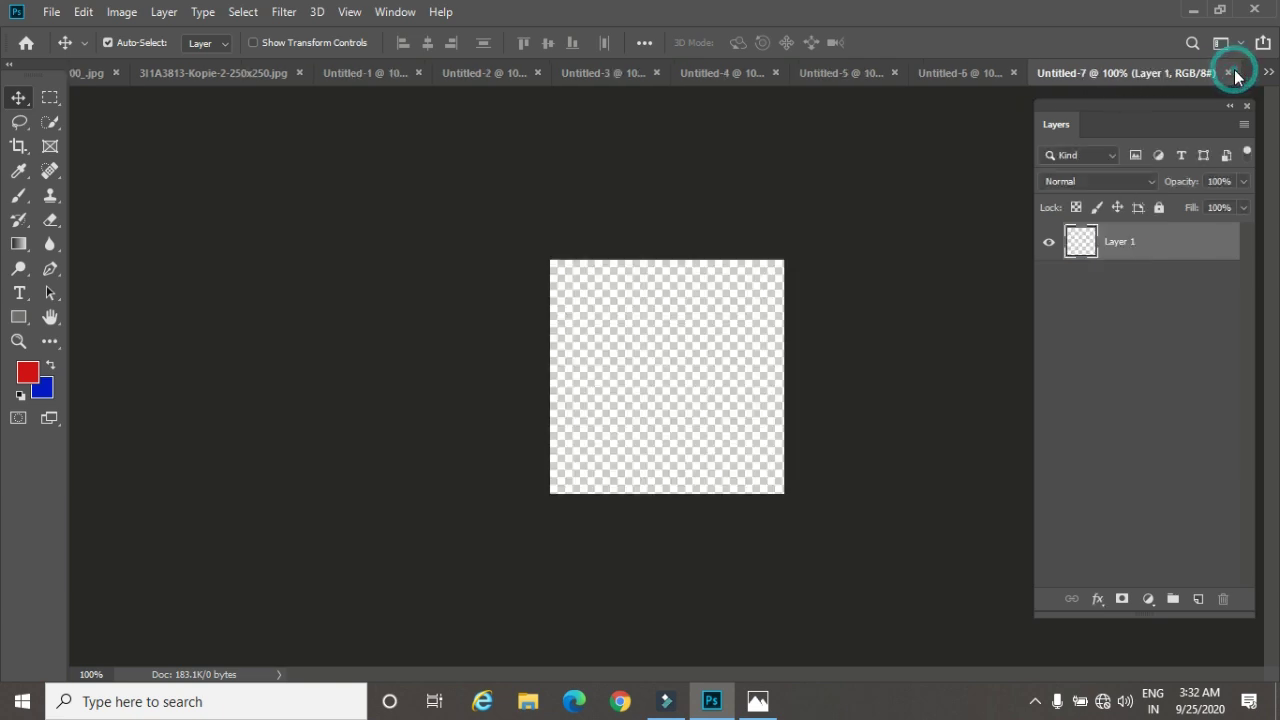
pyautogui.click(1268, 72)
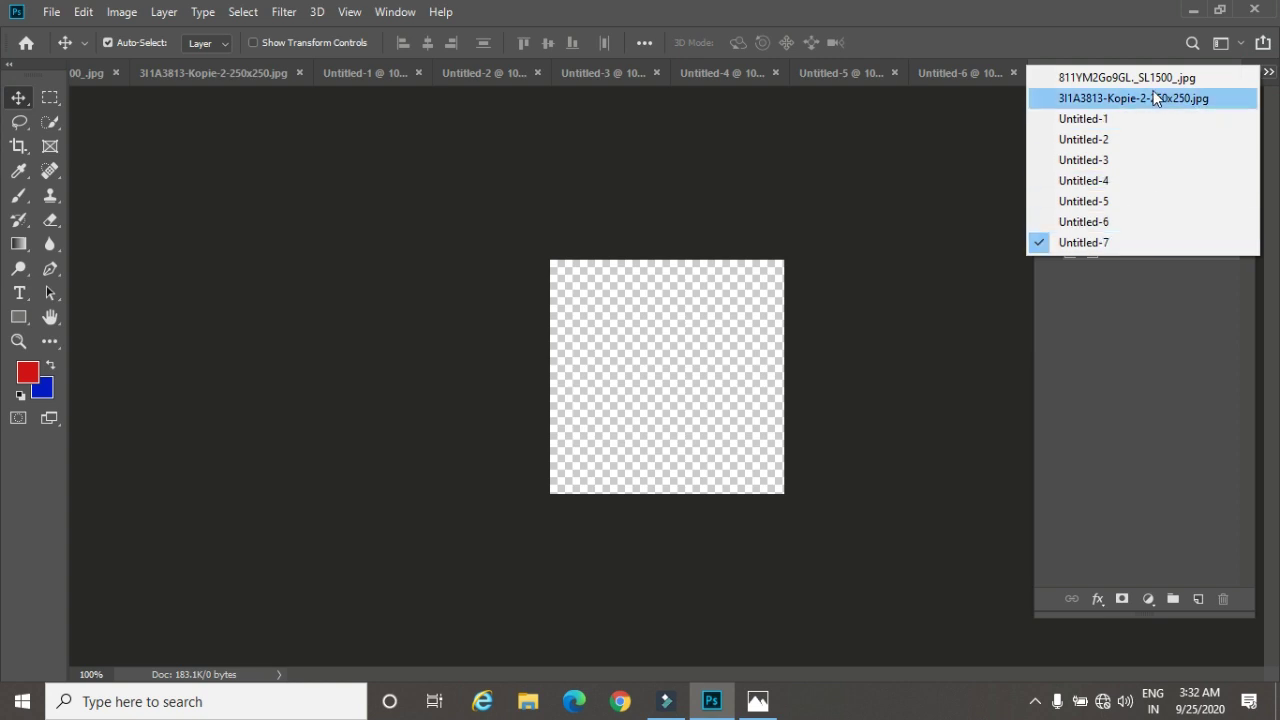
pyautogui.click(1119, 242)
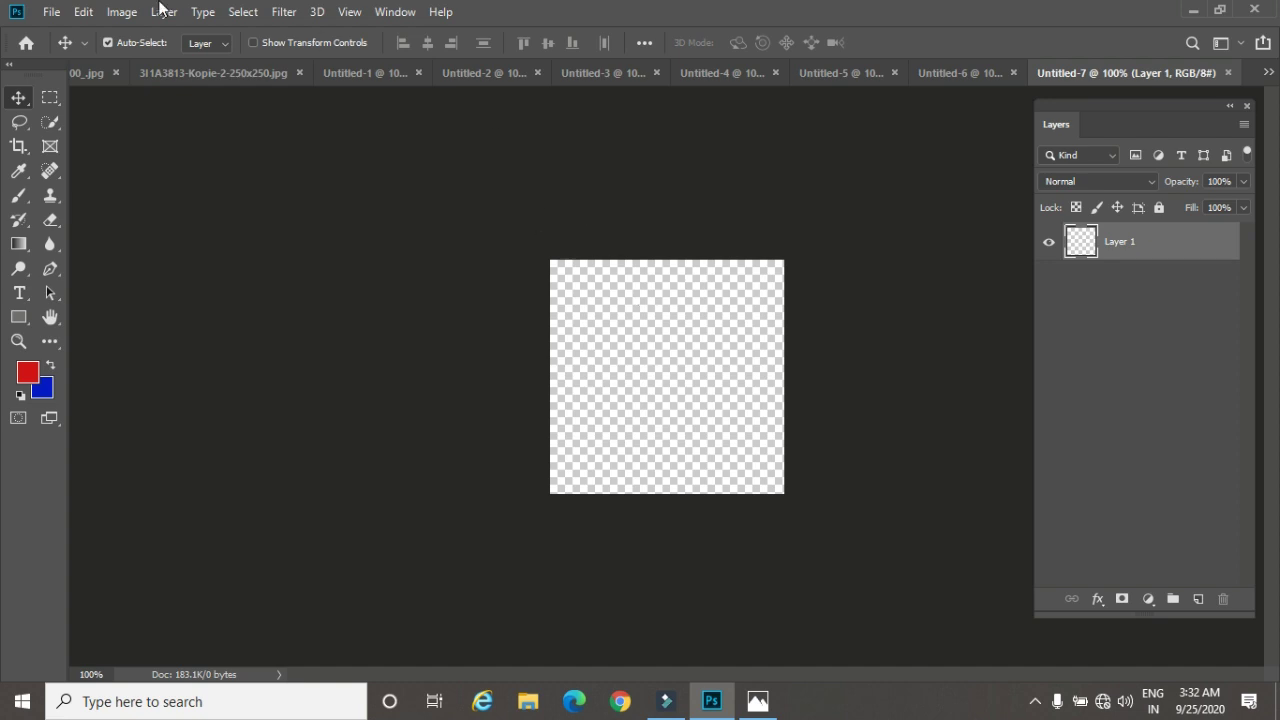
# Step: Create another 250 x 250 px RGB document with a Custom background color of dark green 032006
pyautogui.click(51, 14)
pyautogui.click(45, 34)
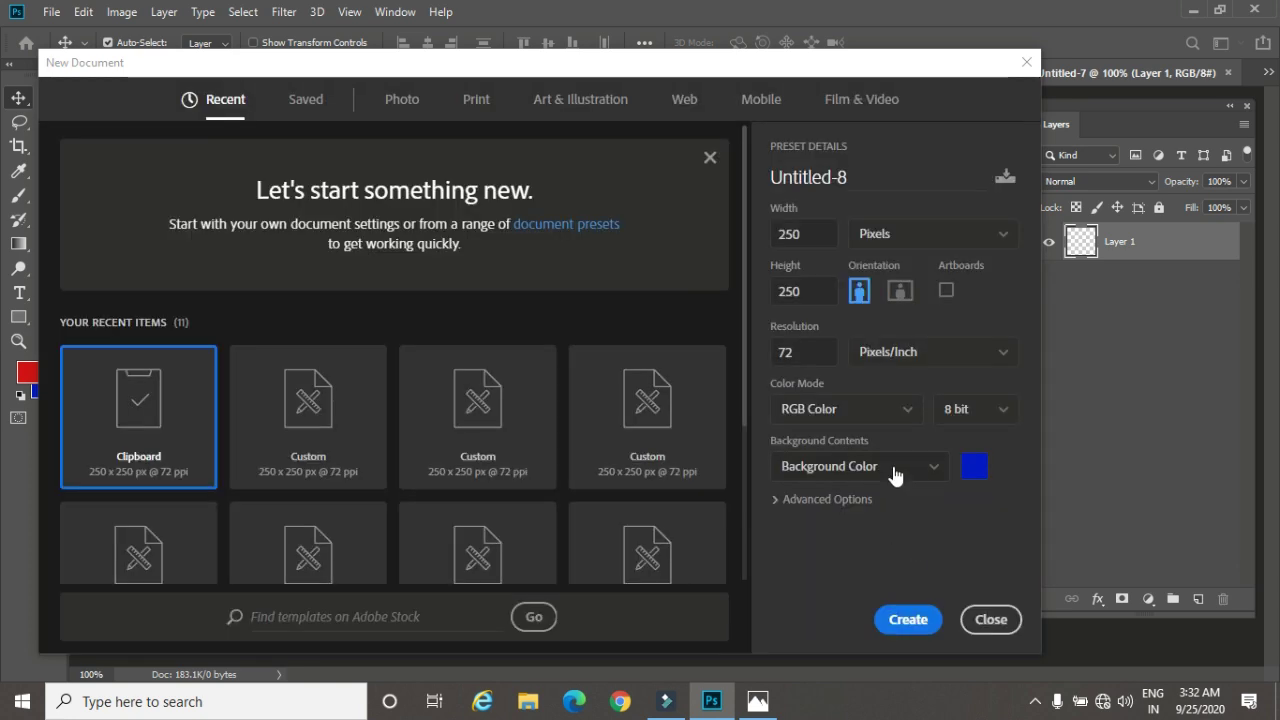
pyautogui.click(893, 468)
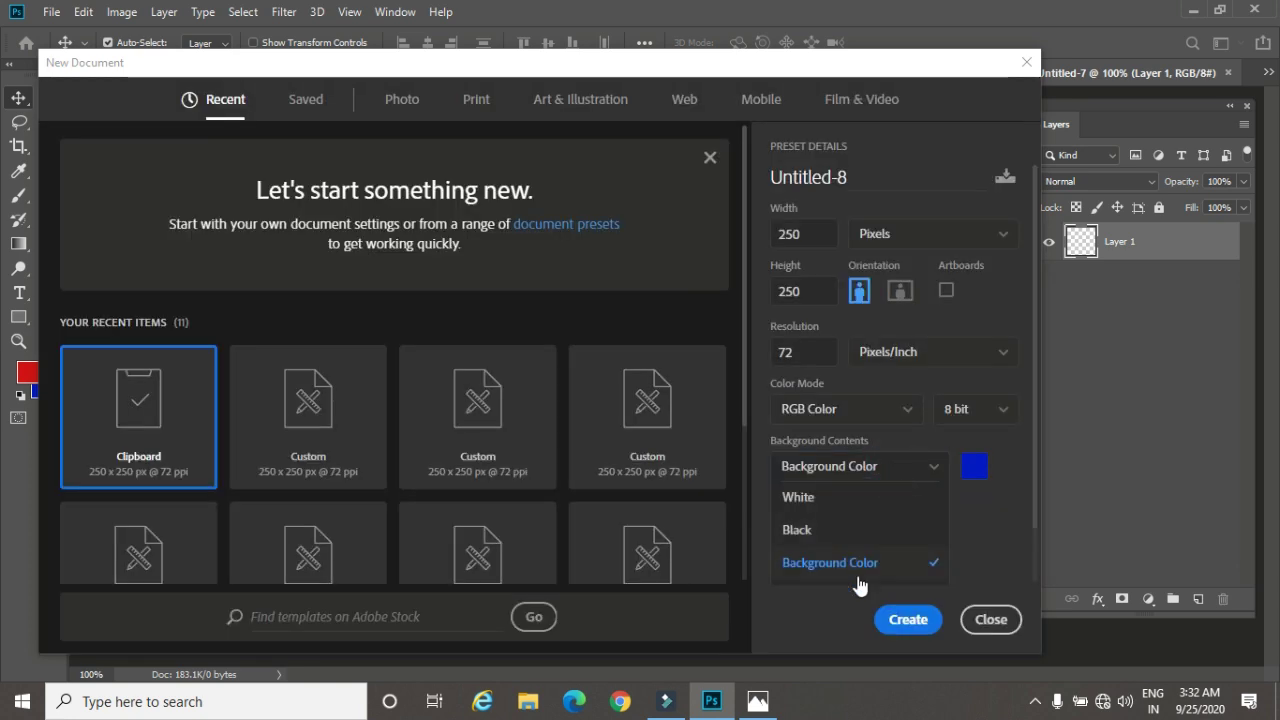
pyautogui.scroll(-2, 858, 585)
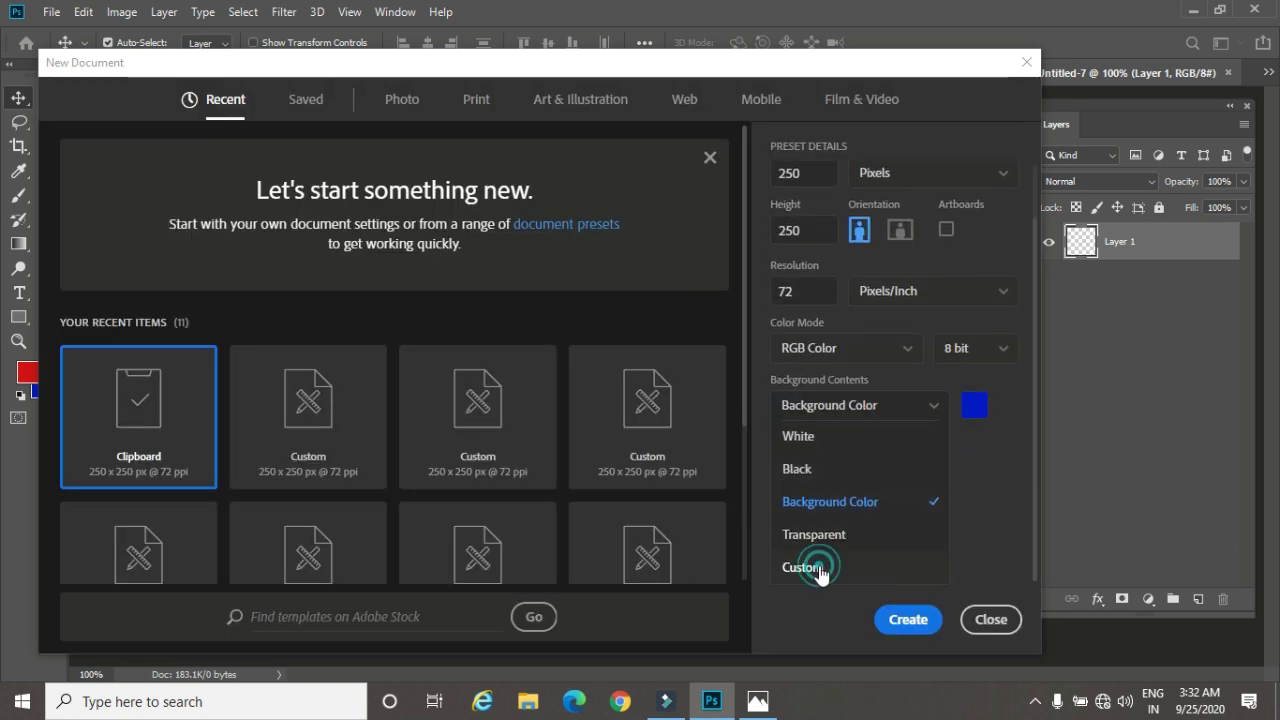
pyautogui.click(818, 568)
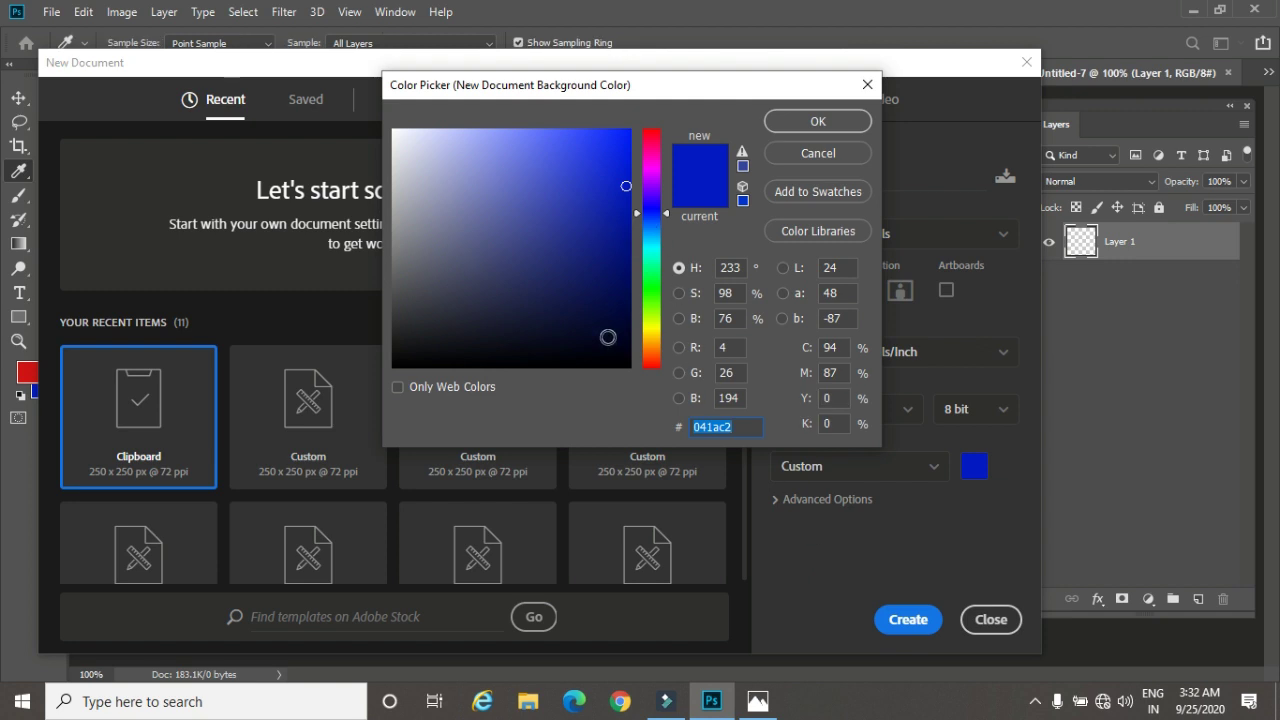
pyautogui.click(608, 337)
pyautogui.click(655, 285)
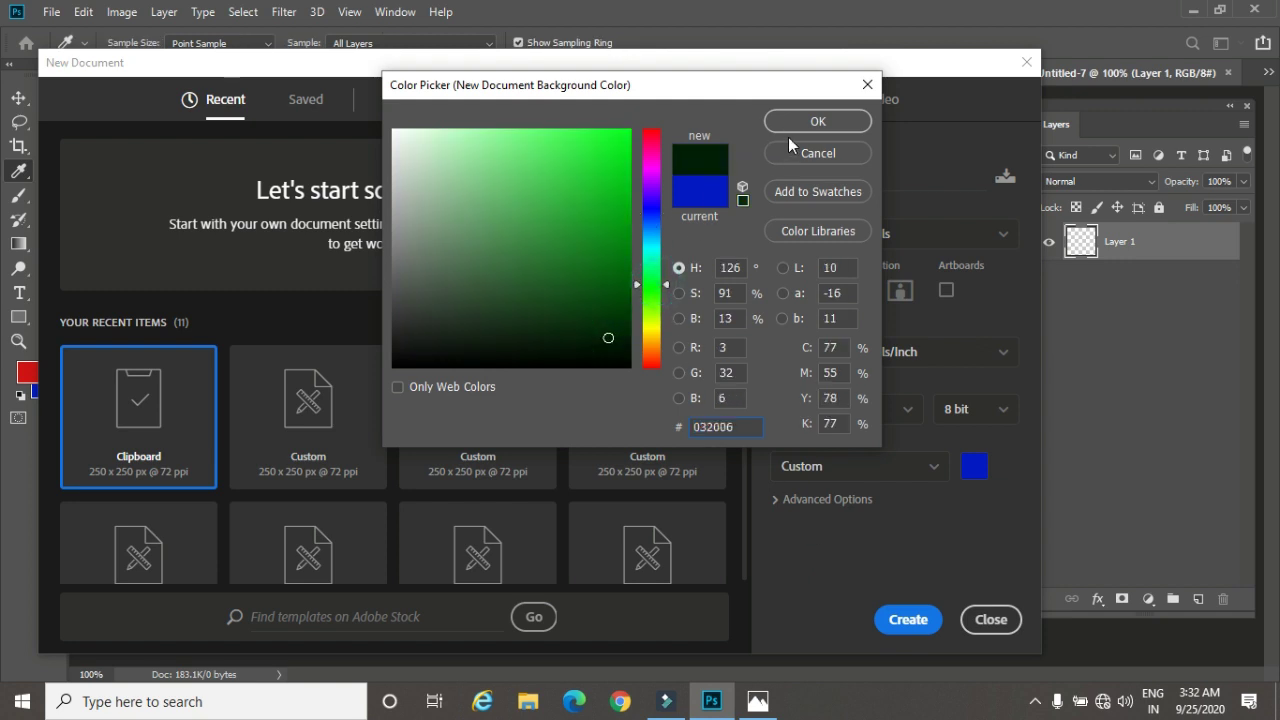
pyautogui.click(815, 122)
pyautogui.click(910, 622)
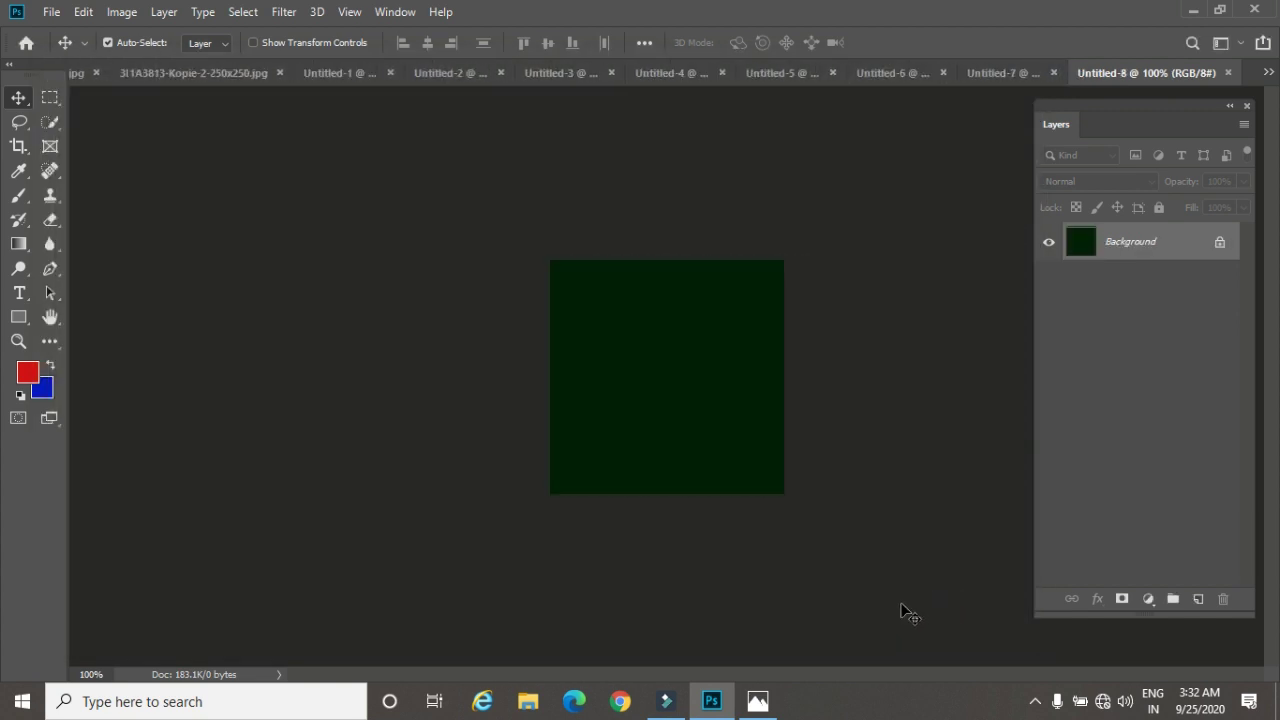
# Step: Start a new document setup from the Photo presets' Default Photoshop Size and expand its advanced options to examine color profile and pixel aspect ratio
pyautogui.click(51, 12)
pyautogui.click(52, 14)
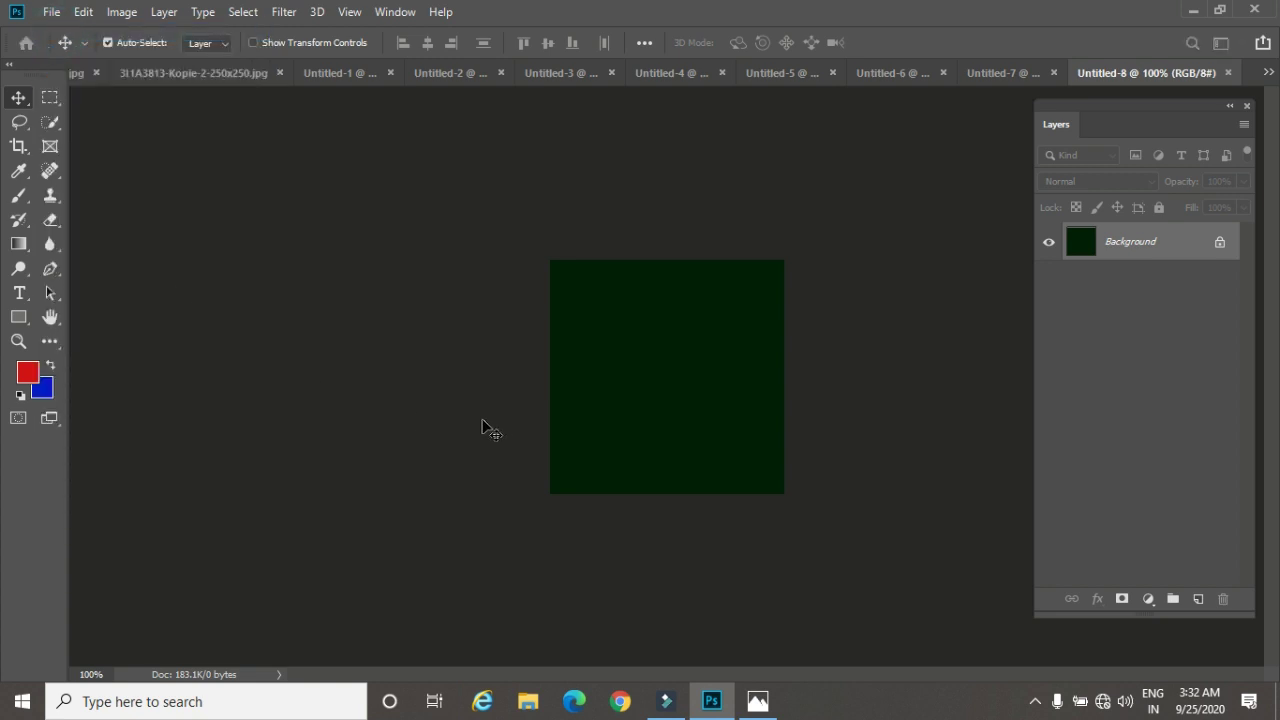
pyautogui.hotkey('ctrl', 'n')
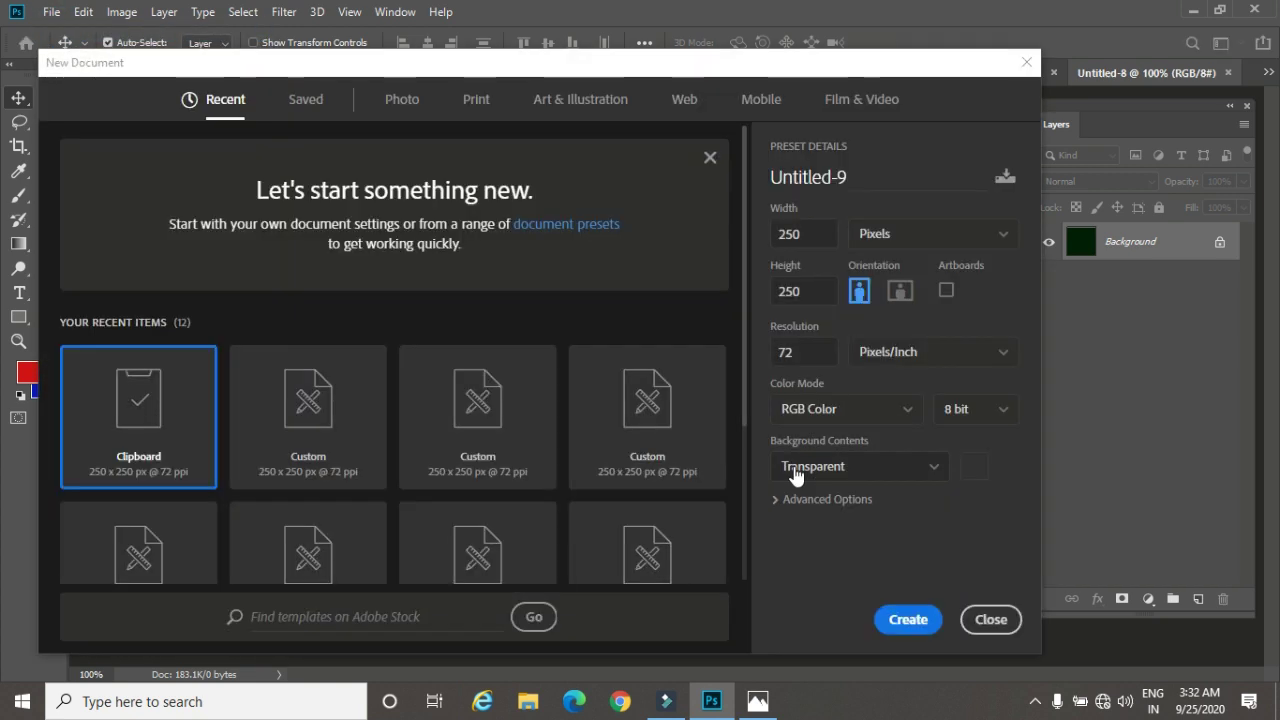
pyautogui.moveTo(772, 73); pyautogui.dragTo(774, 29)
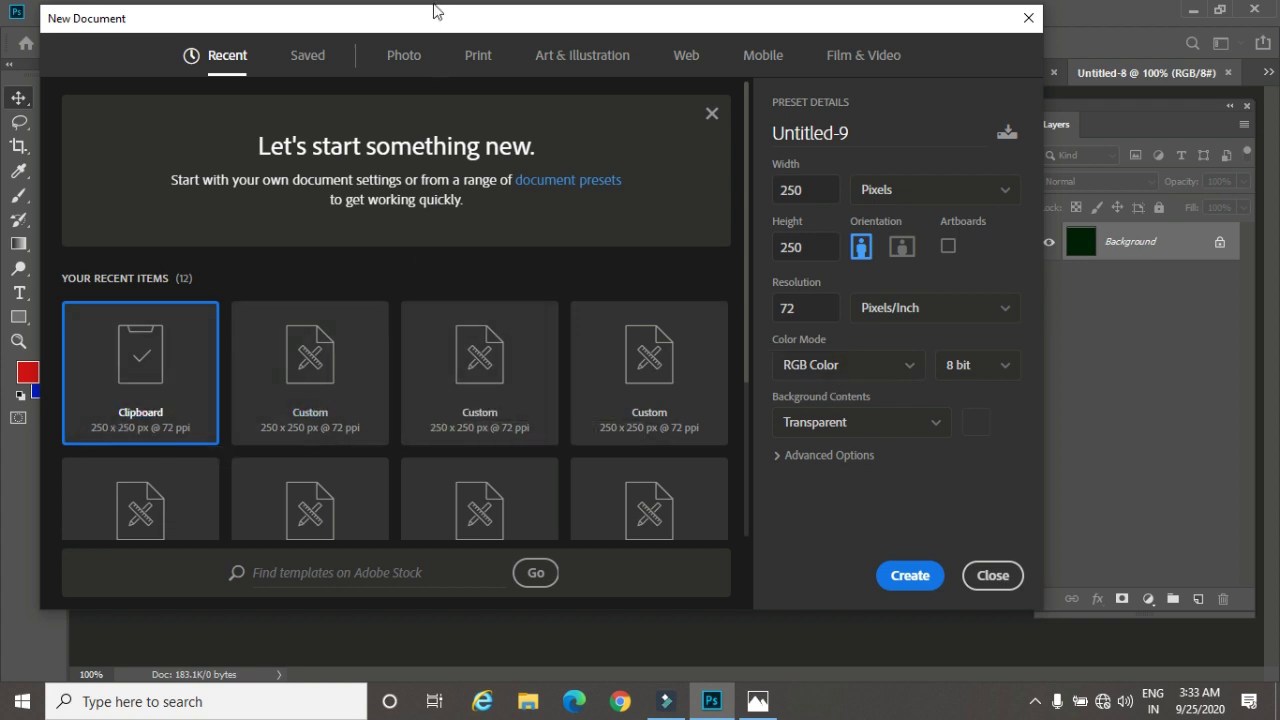
pyautogui.click(403, 55)
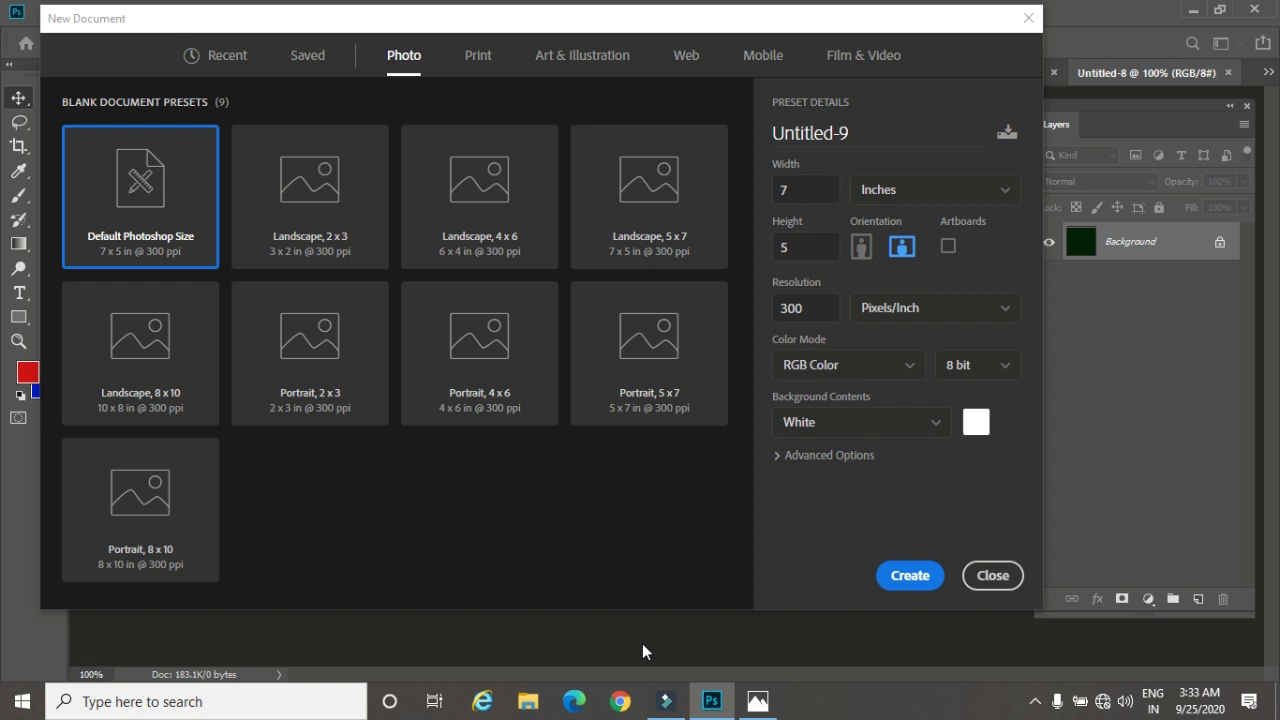
pyautogui.click(778, 455)
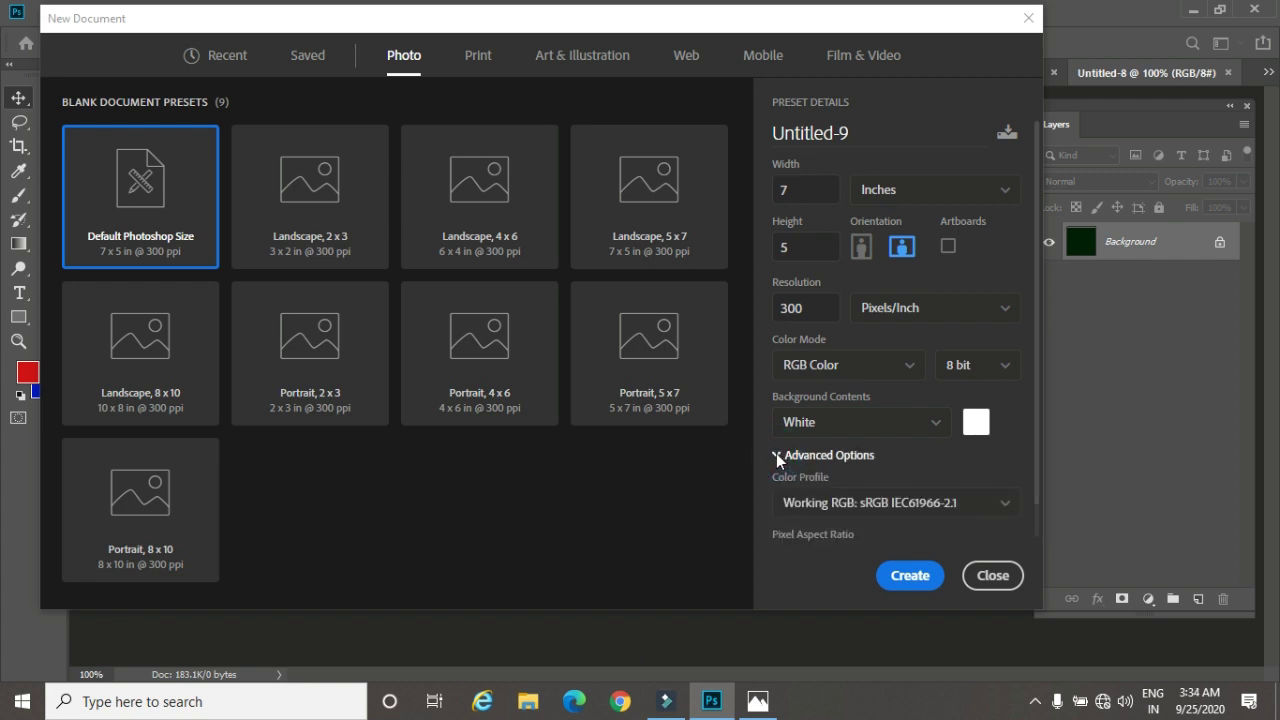
pyautogui.scroll(-1, 825, 486)
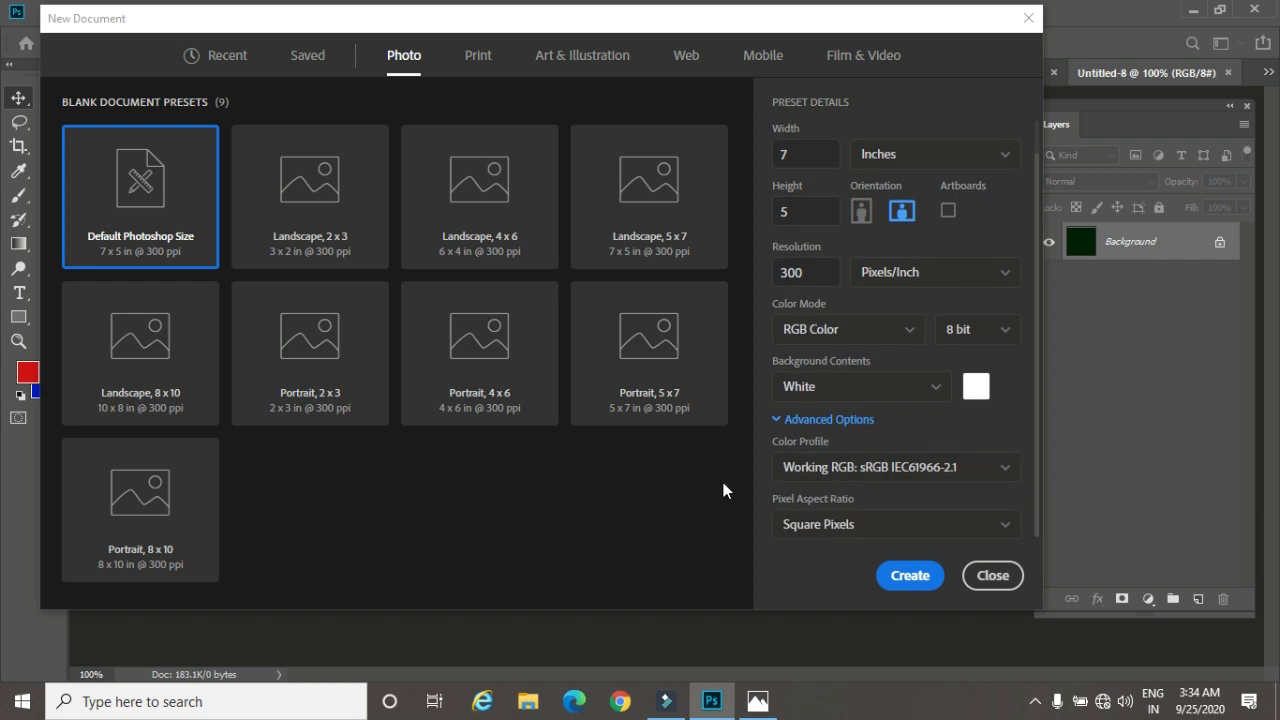
# Step: Review the available color profiles without changing the profile, and set the pixel aspect ratio to D1/DV NTSC Widescreen (1.21)
pyautogui.click(1006, 477)
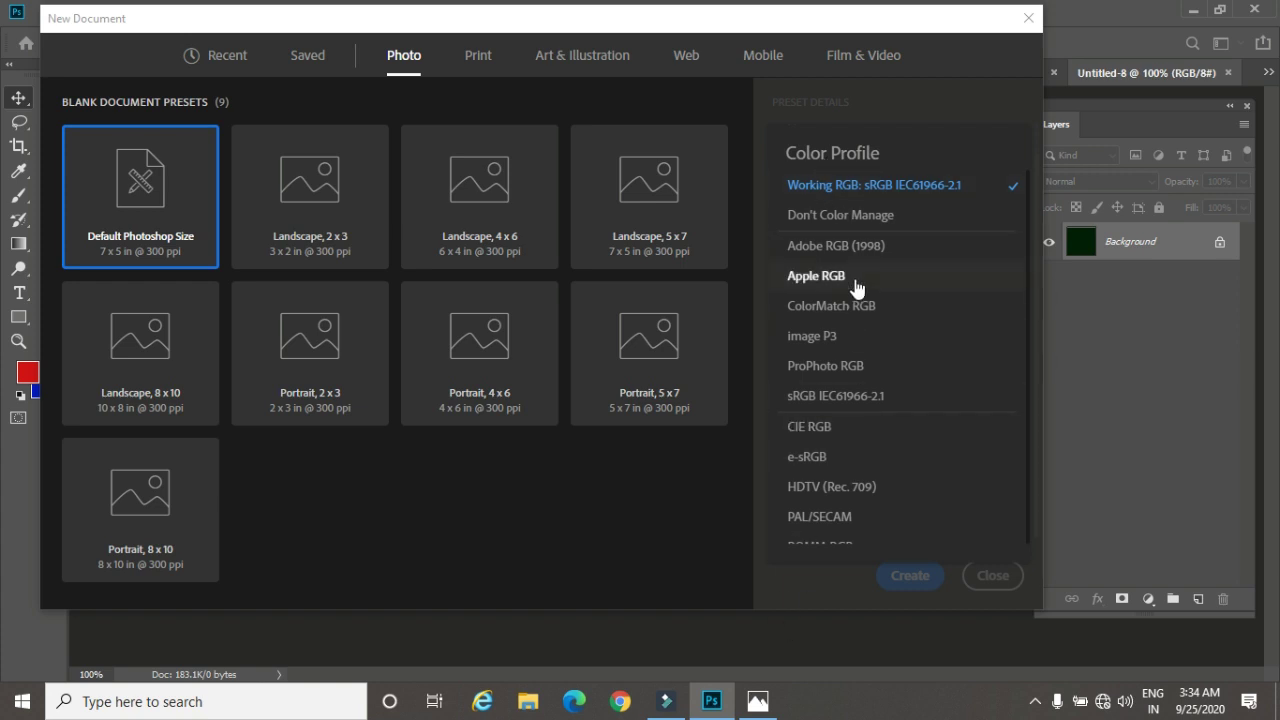
pyautogui.click(823, 589)
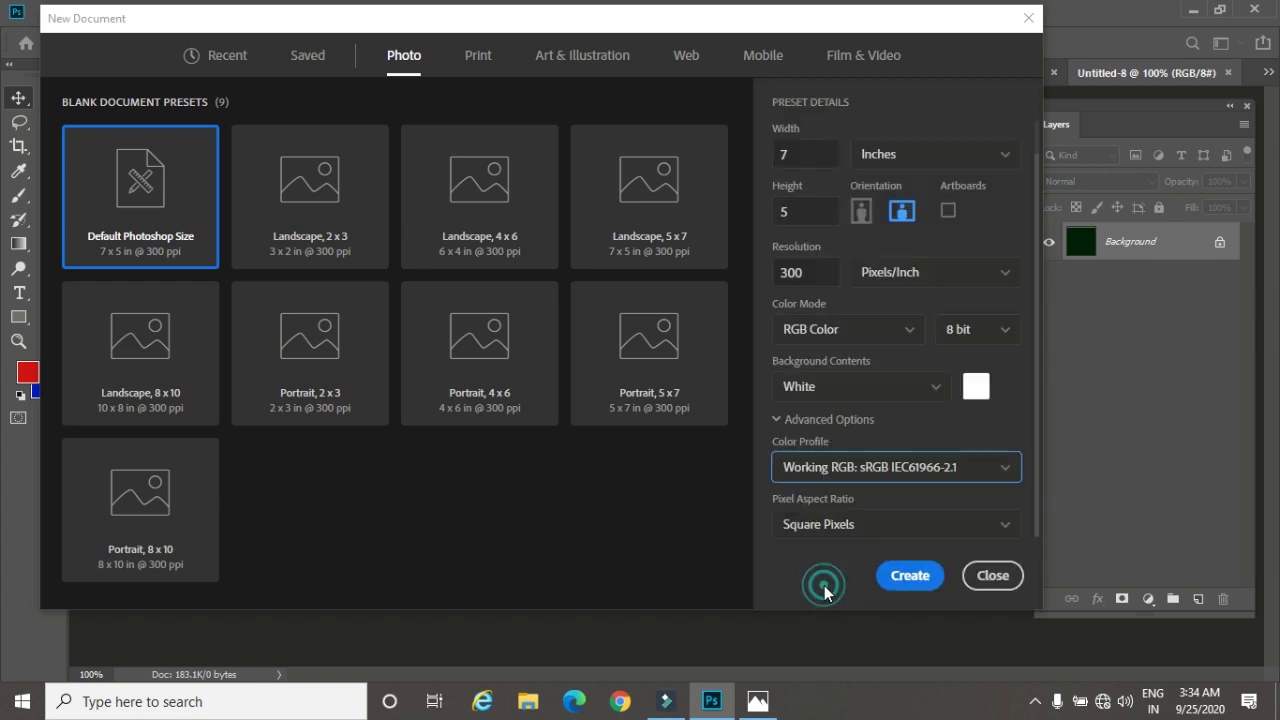
pyautogui.click(1005, 528)
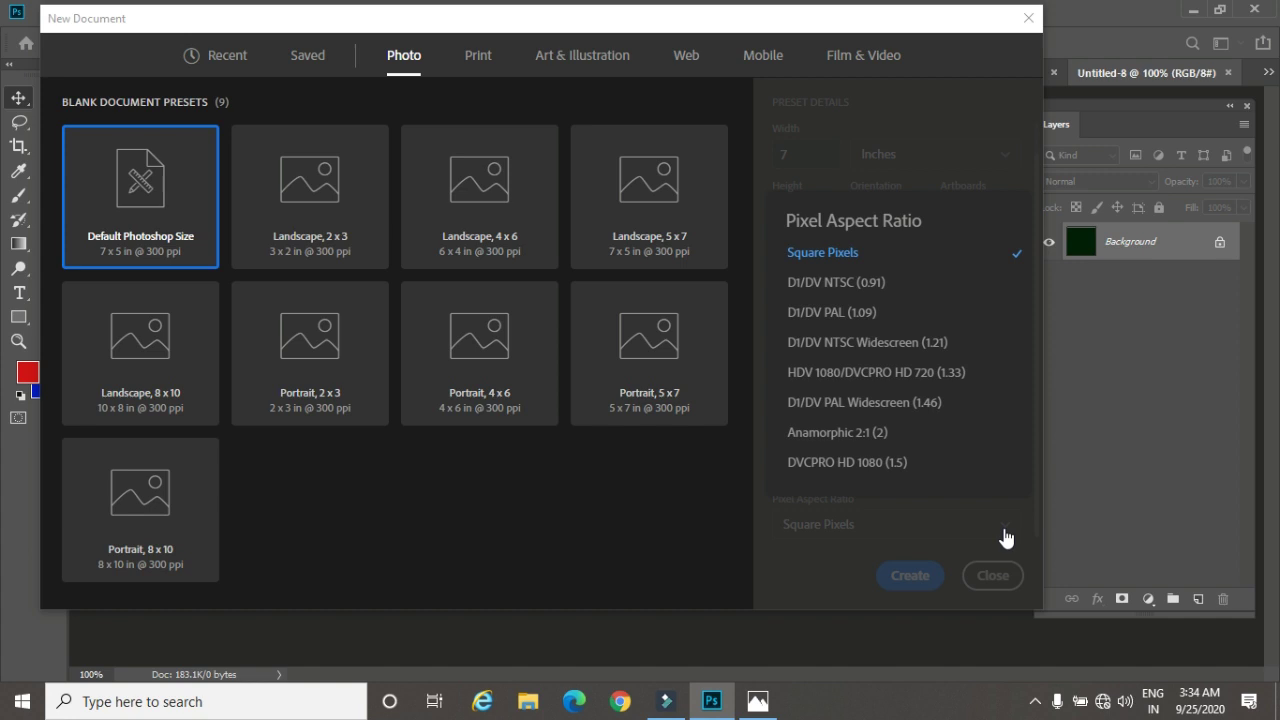
pyautogui.click(870, 342)
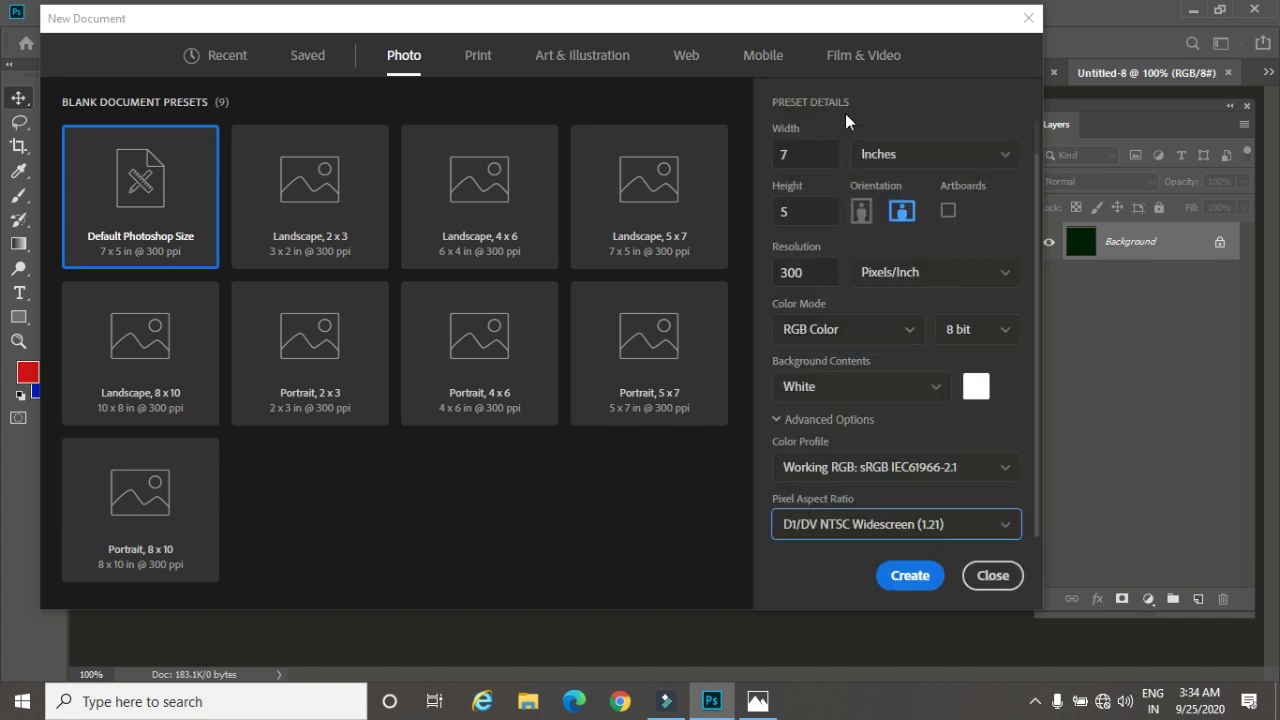
# Step: Look over the Film & Video document presets and leave the new document setup without creating a document
pyautogui.click(850, 55)
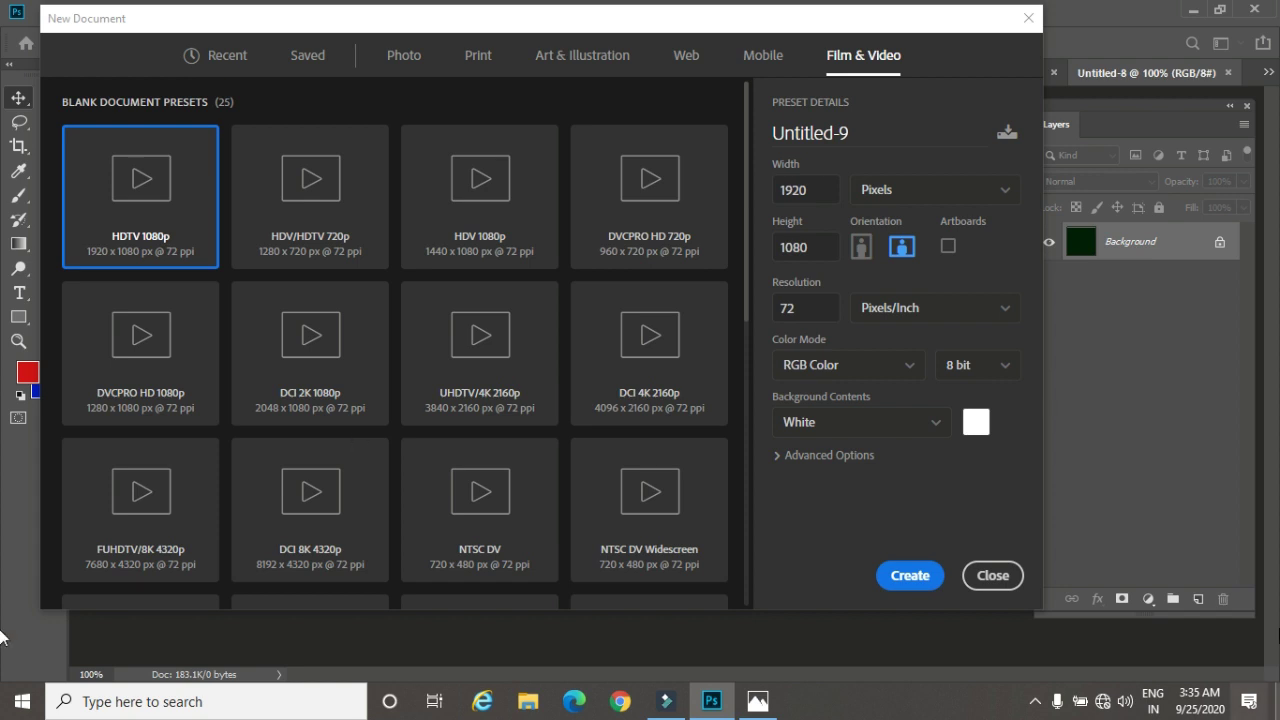
pyautogui.click(993, 576)
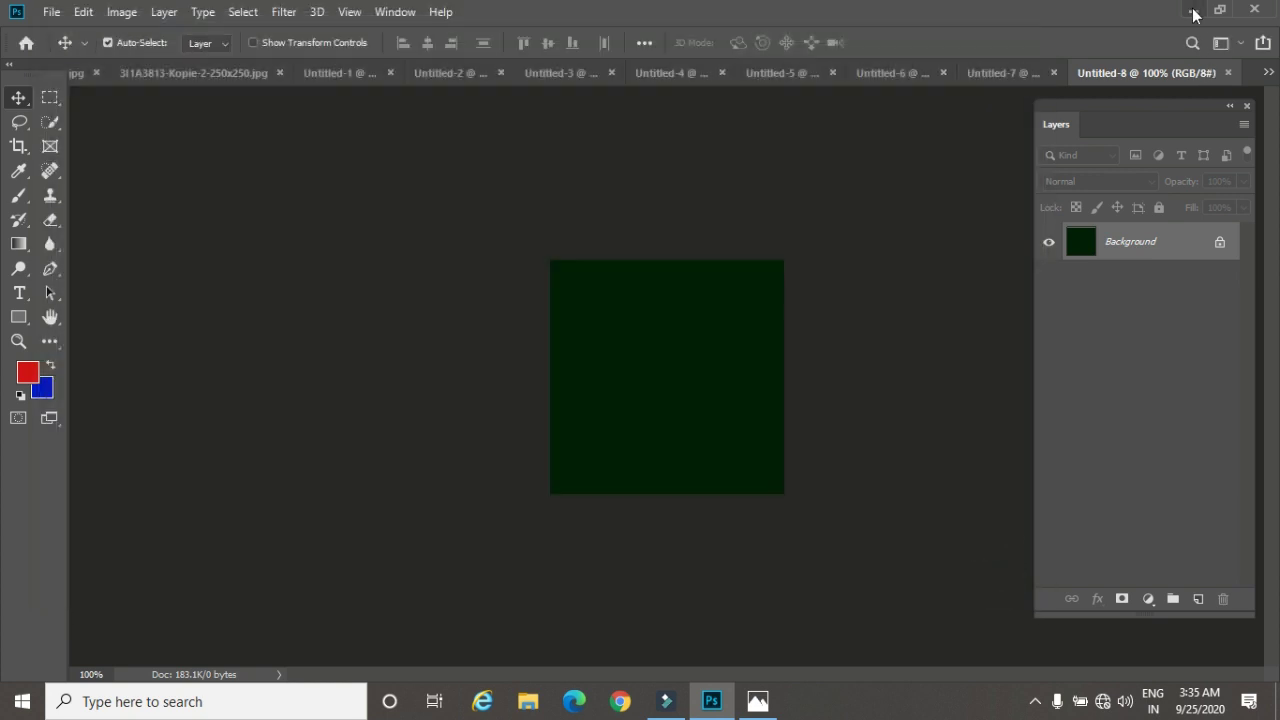